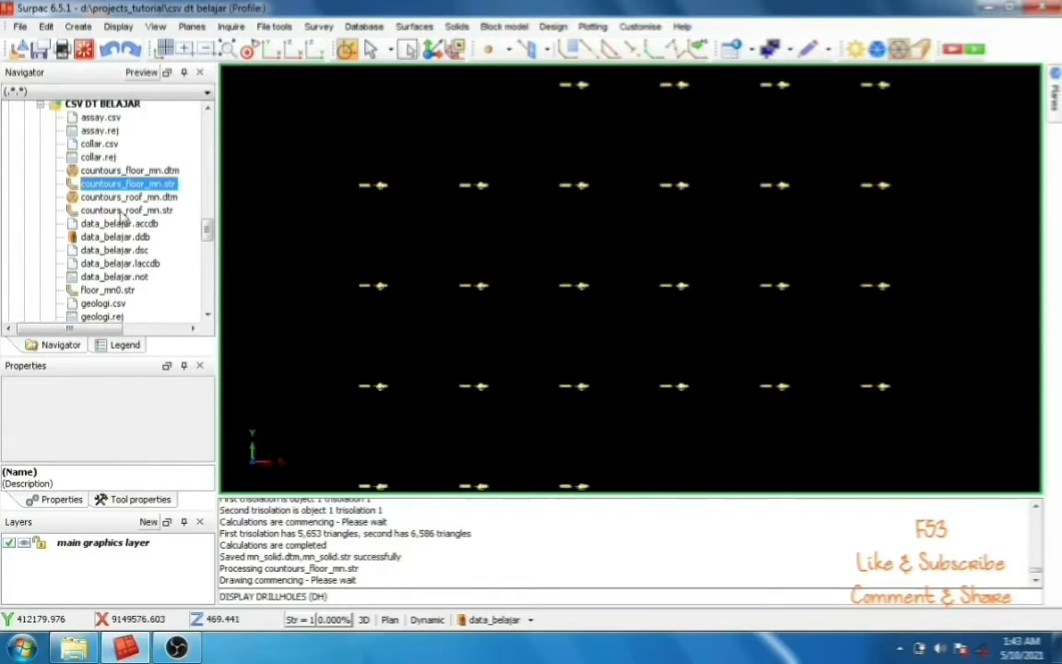
# Step: Load the string files countours_roof_mn.str and countours_floor_mn.str over the displayed drillholes and inspect both contour sets in 3D
pyautogui.moveTo(122, 210); pyautogui.dragTo(427, 261)
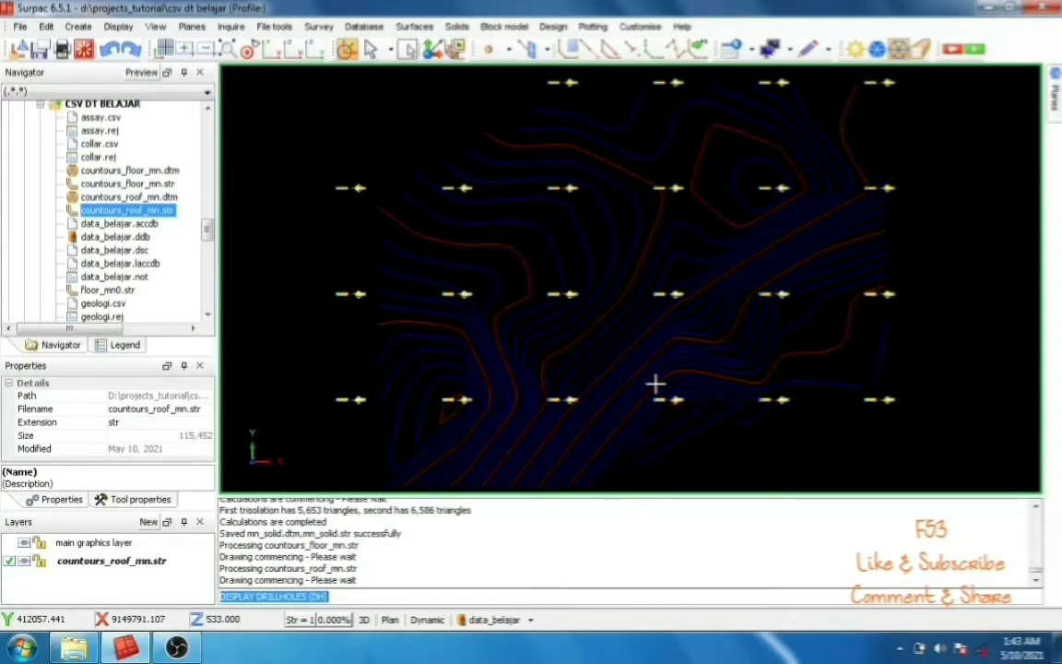
pyautogui.moveTo(656, 384); pyautogui.dragTo(708, 323)
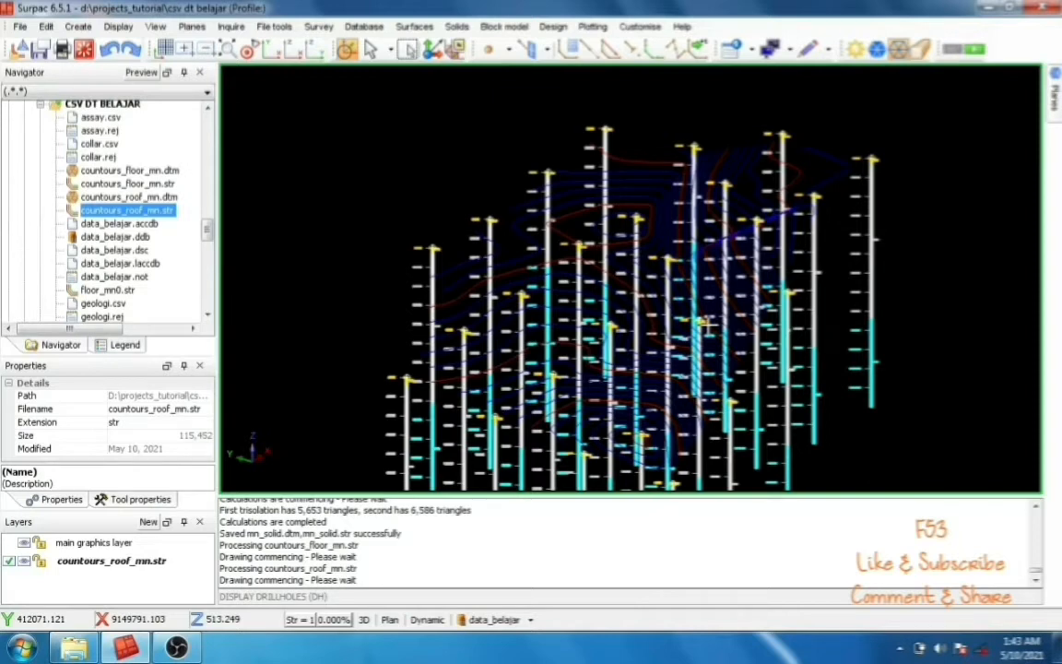
pyautogui.moveTo(127, 183); pyautogui.dragTo(242, 215)
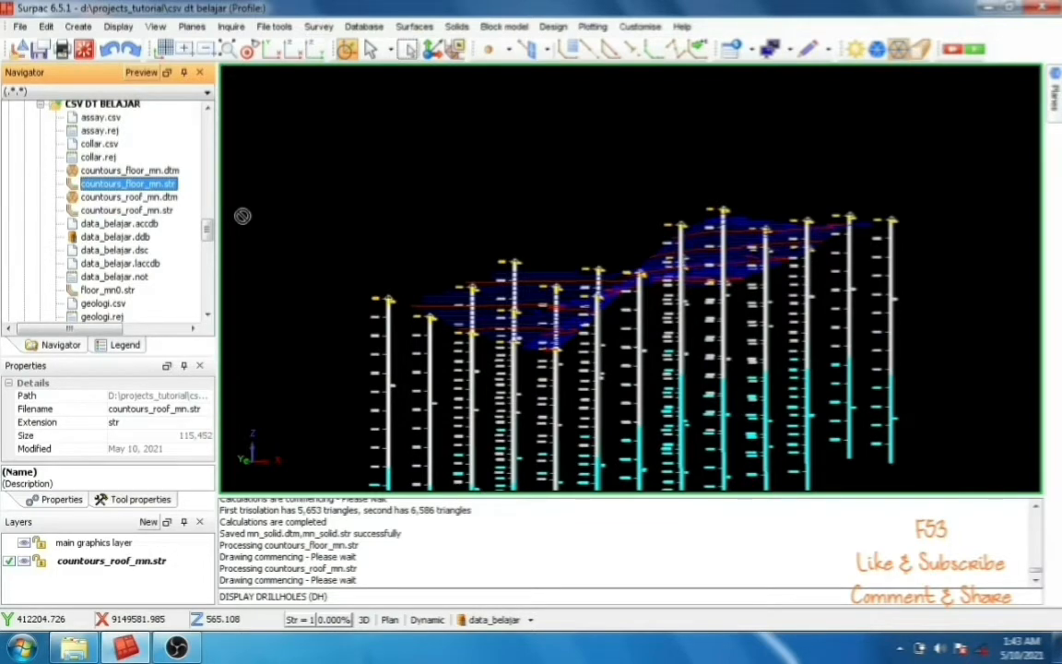
pyautogui.moveTo(242, 216); pyautogui.dragTo(579, 277)
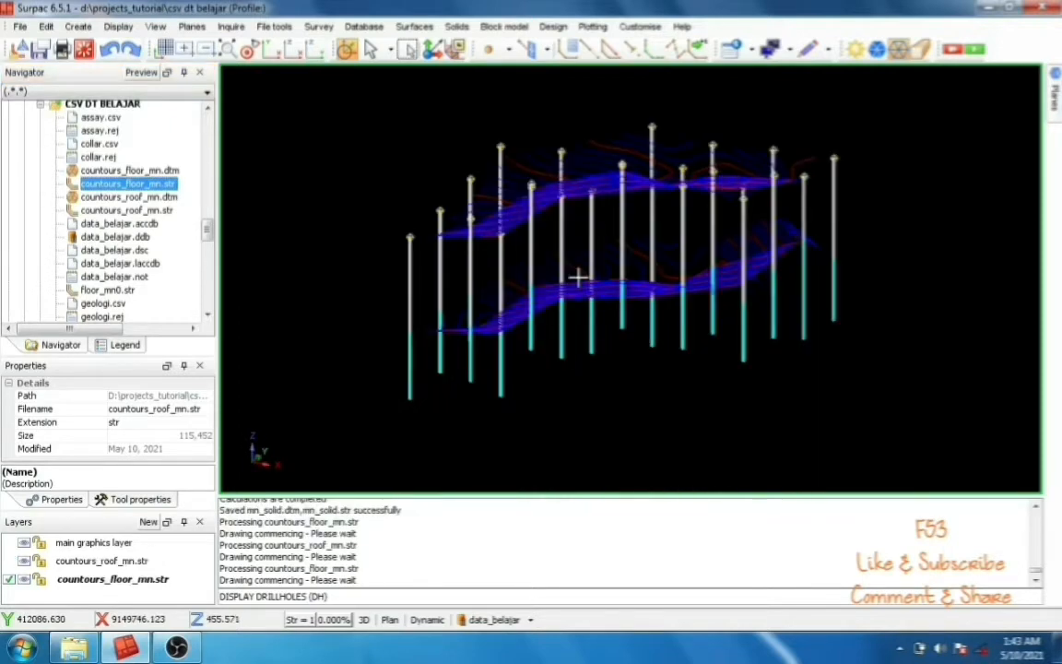
pyautogui.moveTo(581, 277); pyautogui.dragTo(638, 273, button='middle')
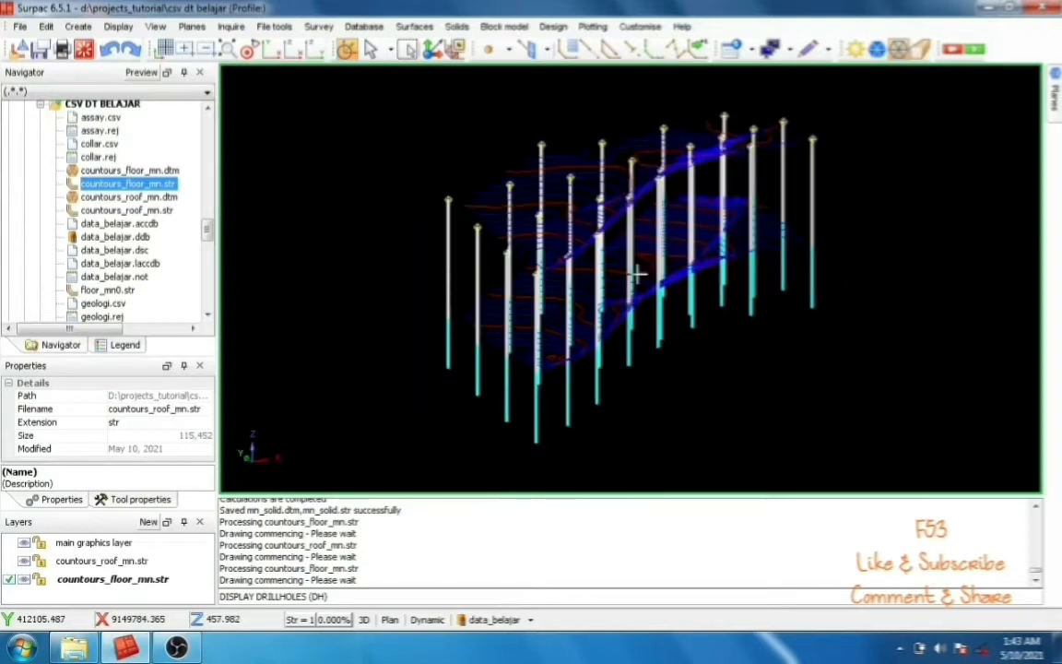
pyautogui.moveTo(638, 273); pyautogui.dragTo(604, 279, button='middle')
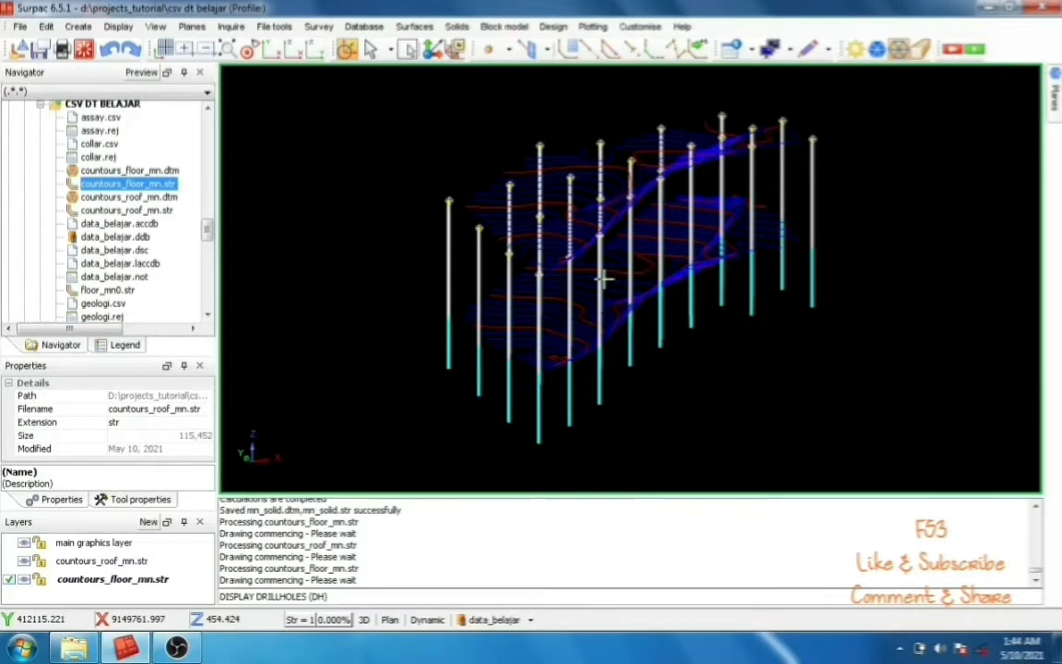
pyautogui.moveTo(604, 278); pyautogui.dragTo(601, 277, button='middle')
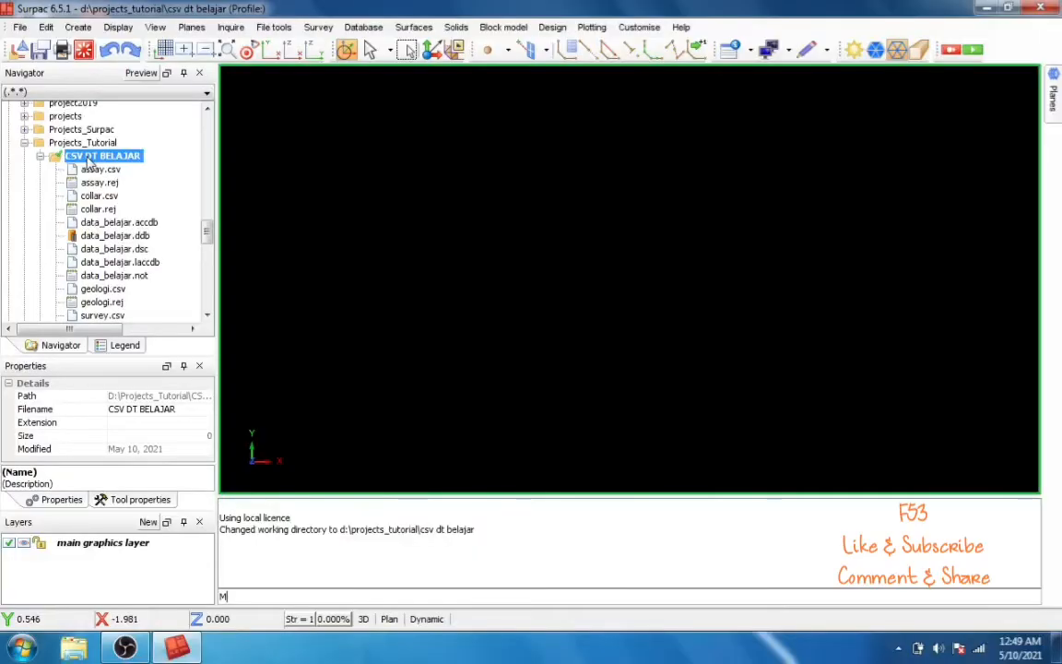
# Step: Set the CSV DT BELAJAR folder as the work directory and connect the data_belajar.ddb database
pyautogui.rightClick(90, 159)
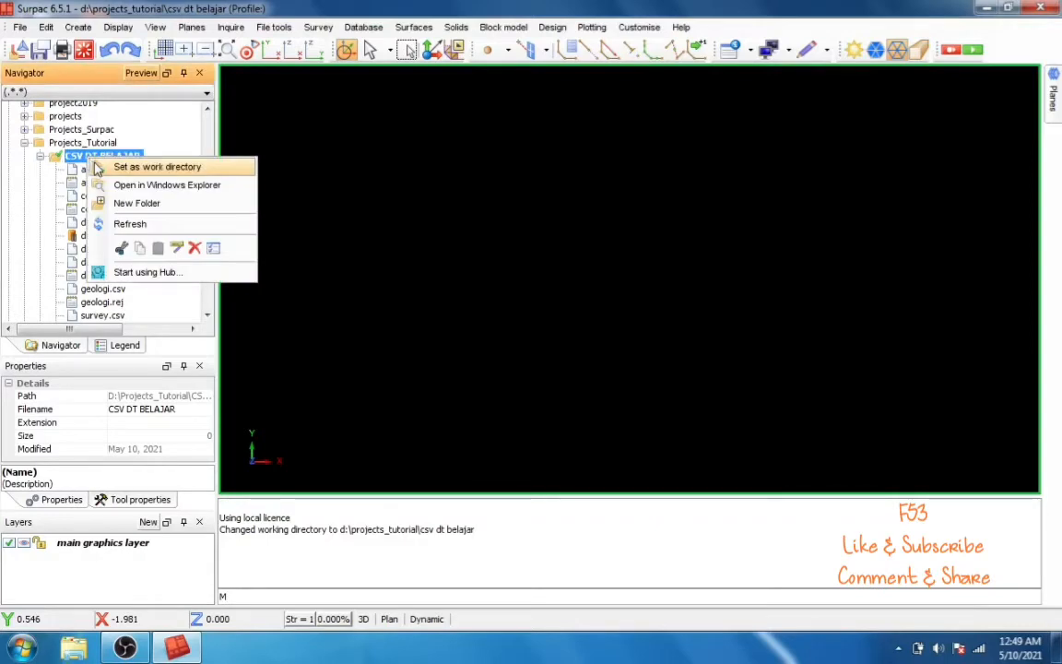
pyautogui.click(98, 168)
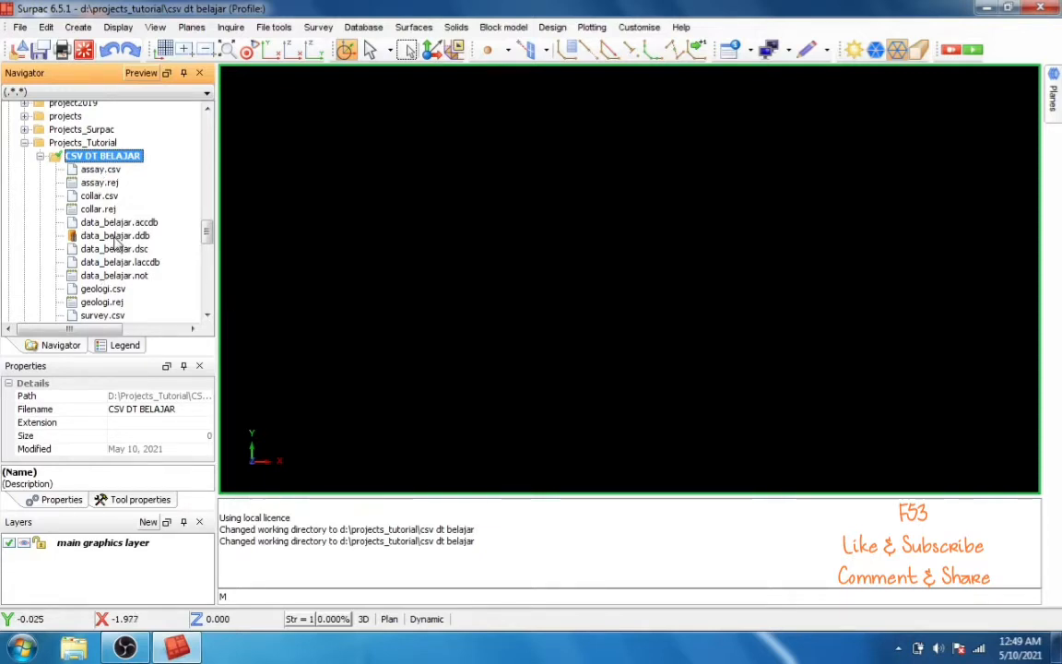
pyautogui.moveTo(116, 235); pyautogui.dragTo(470, 302)
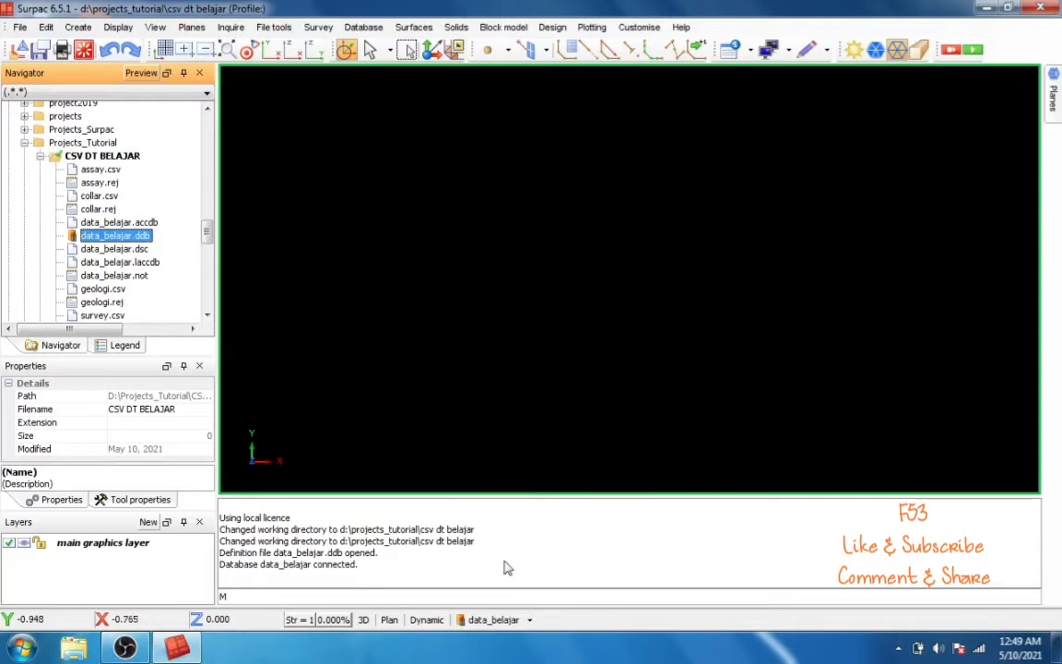
# Step: Start displaying the drillholes of data_belajar and set the default trace colour to white
pyautogui.click(530, 622)
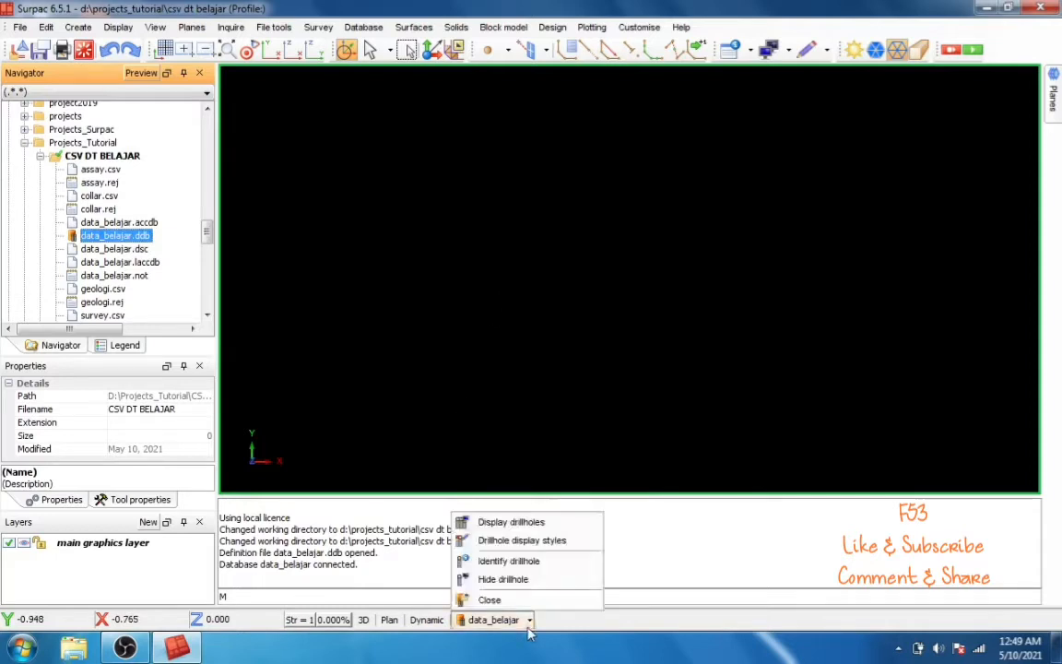
pyautogui.click(534, 523)
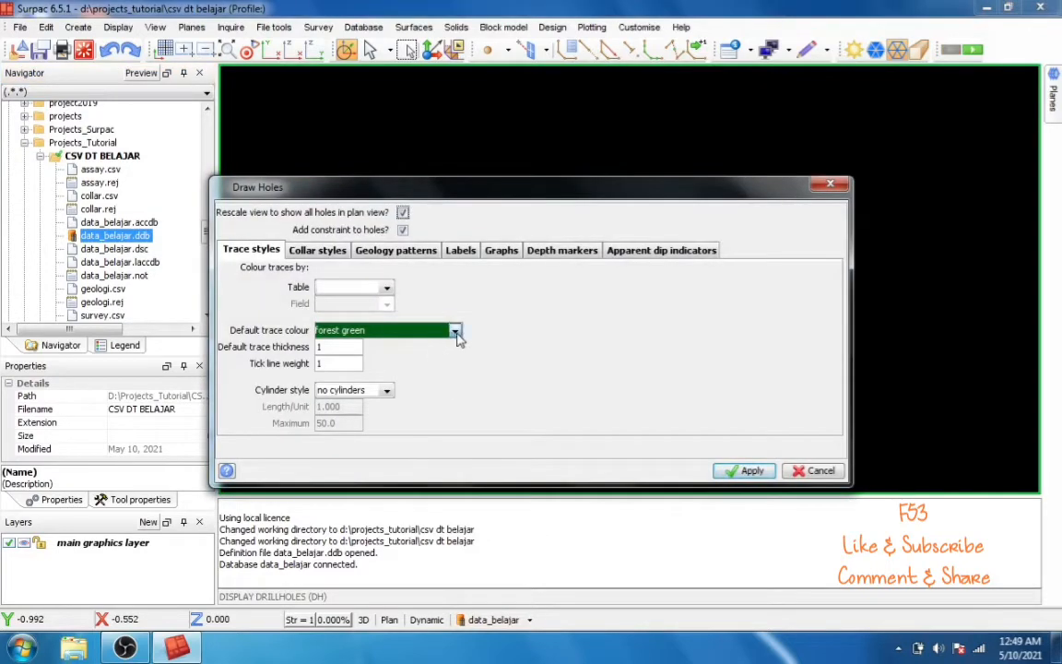
pyautogui.click(456, 332)
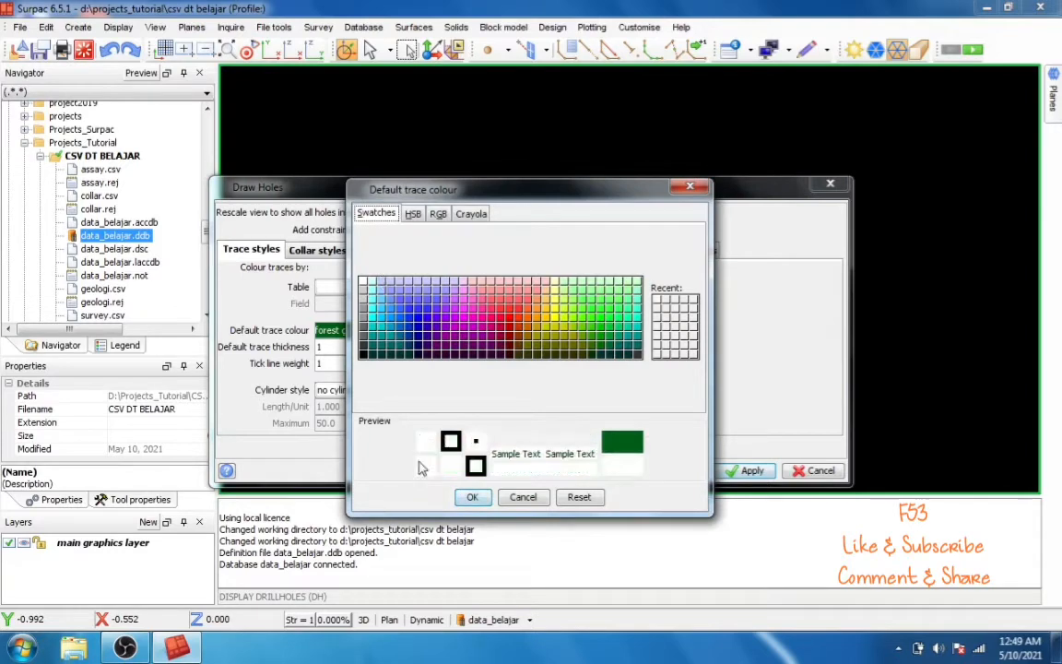
pyautogui.click(472, 497)
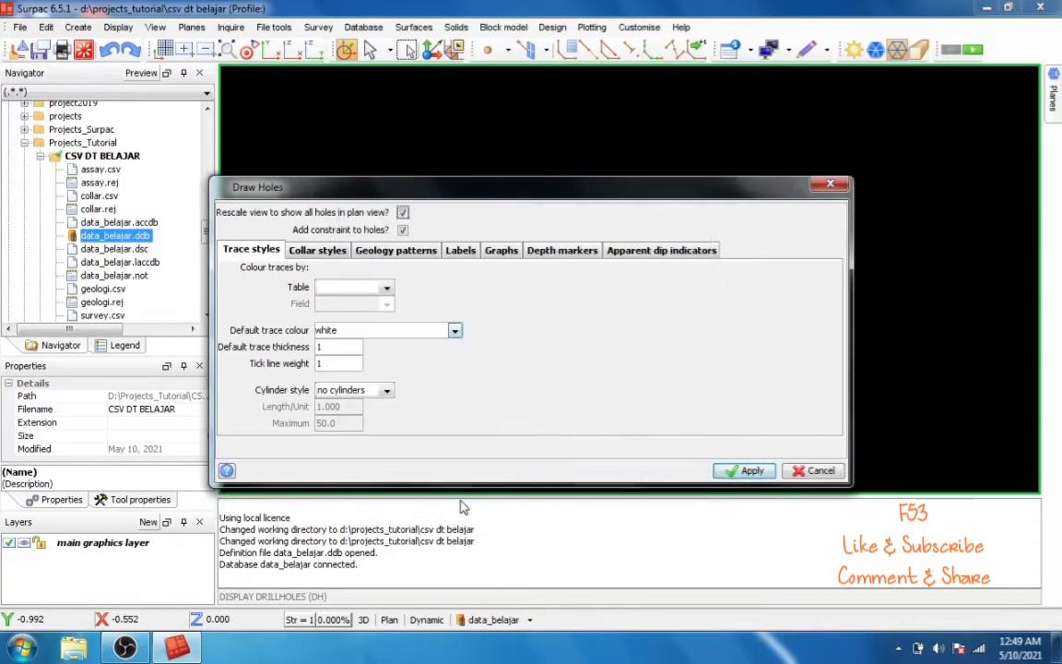
# Step: Colour the drillhole traces by the litho field of the geologi table, using fixed width cylinders
pyautogui.click(387, 287)
pyautogui.click(338, 343)
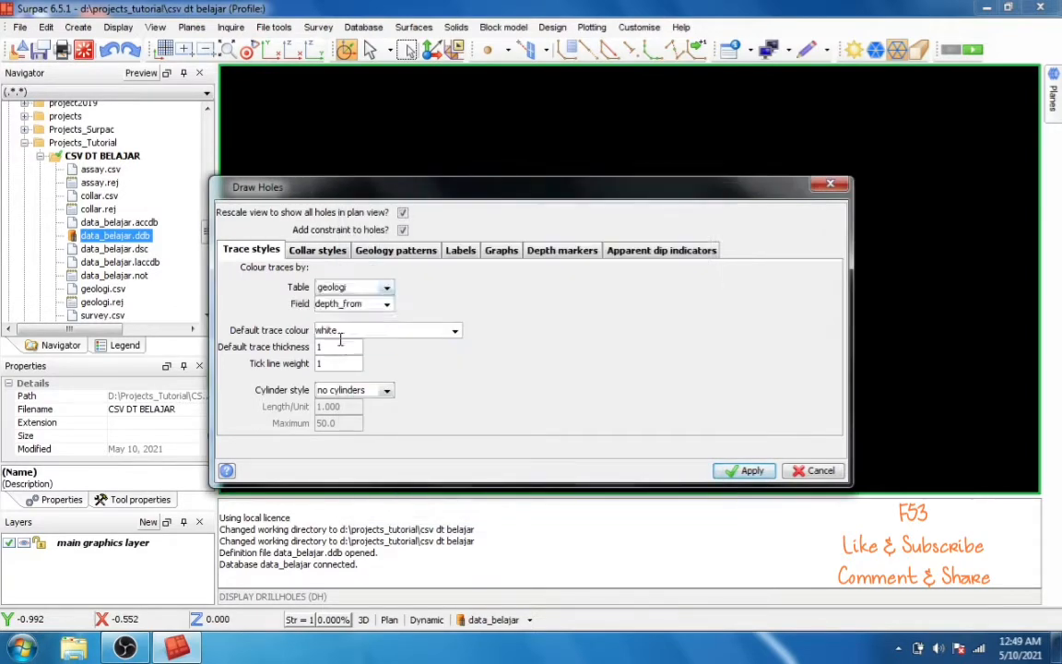
pyautogui.click(387, 304)
pyautogui.click(329, 365)
pyautogui.click(386, 390)
pyautogui.click(351, 406)
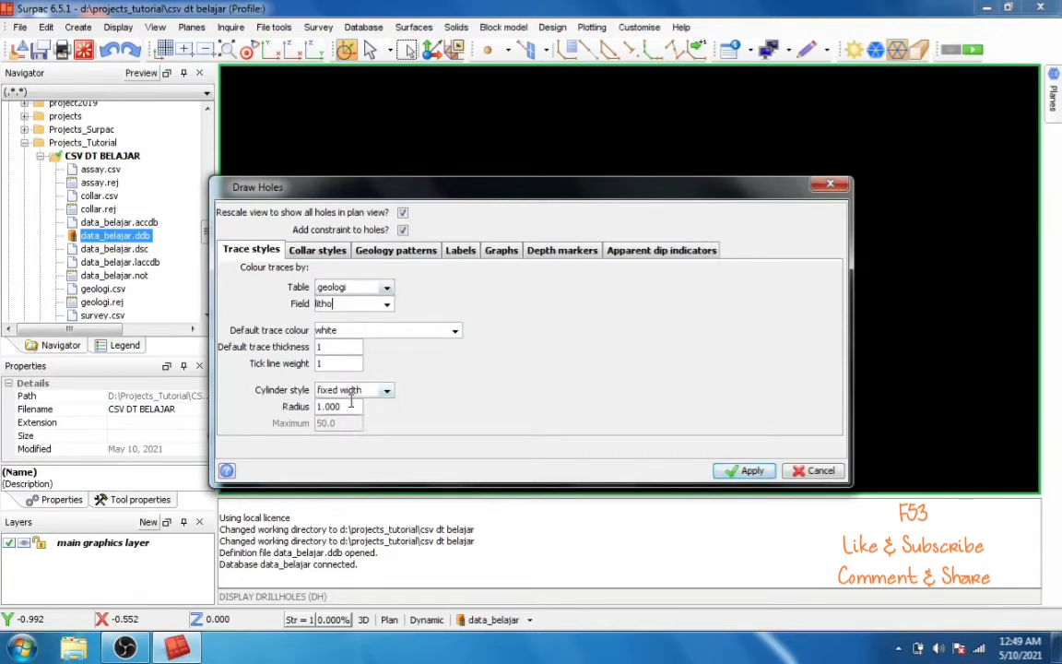
# Step: Enable the collar markers and label the drillhole collars with the hole_id field
pyautogui.click(318, 250)
pyautogui.click(317, 269)
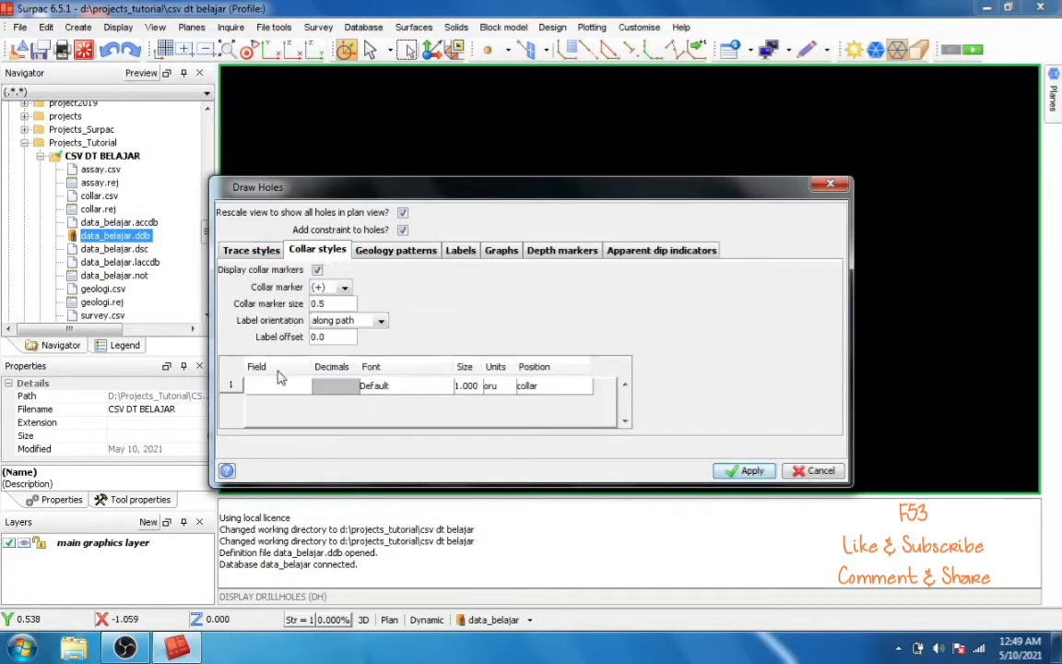
pyautogui.click(276, 385)
pyautogui.click(284, 387)
pyautogui.click(263, 415)
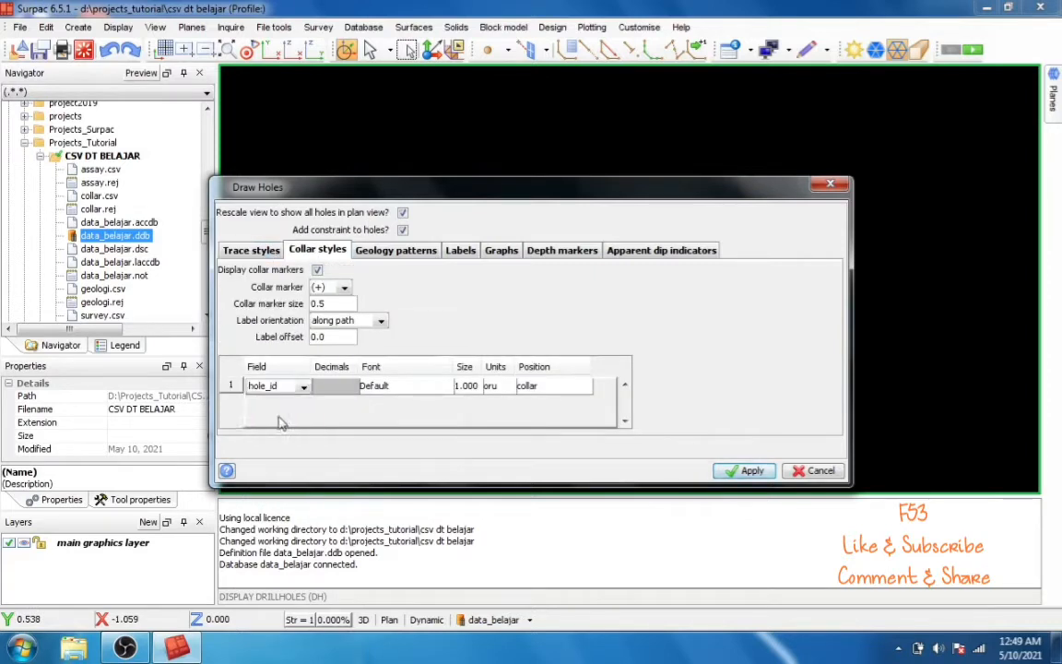
# Step: Set the drillhole geology patterns to use the litho field of the geologi table
pyautogui.click(401, 247)
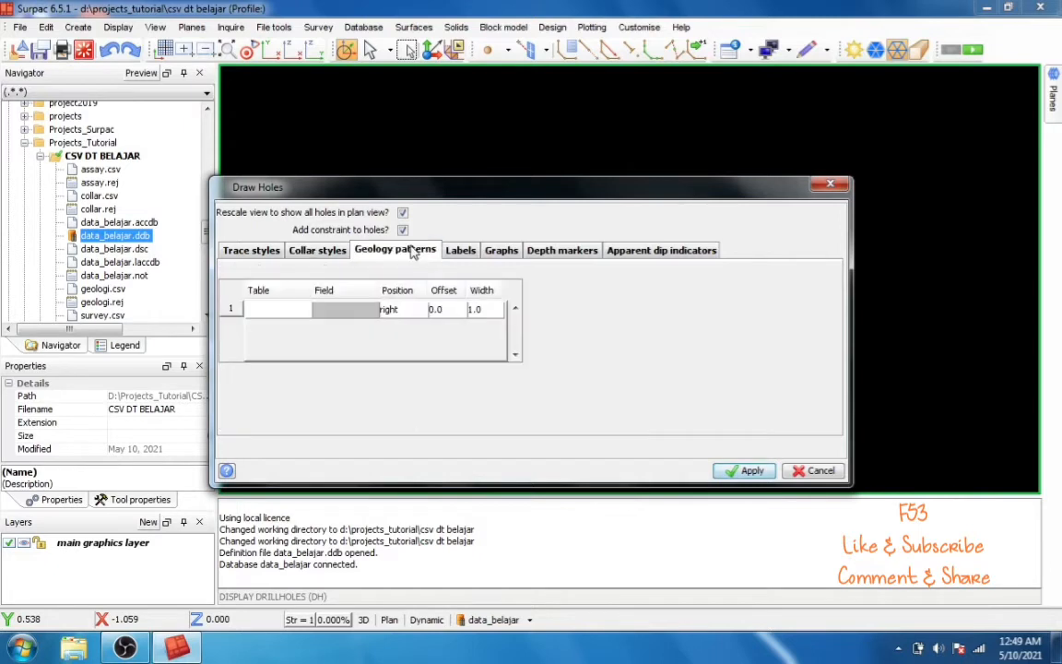
pyautogui.click(276, 309)
pyautogui.click(268, 355)
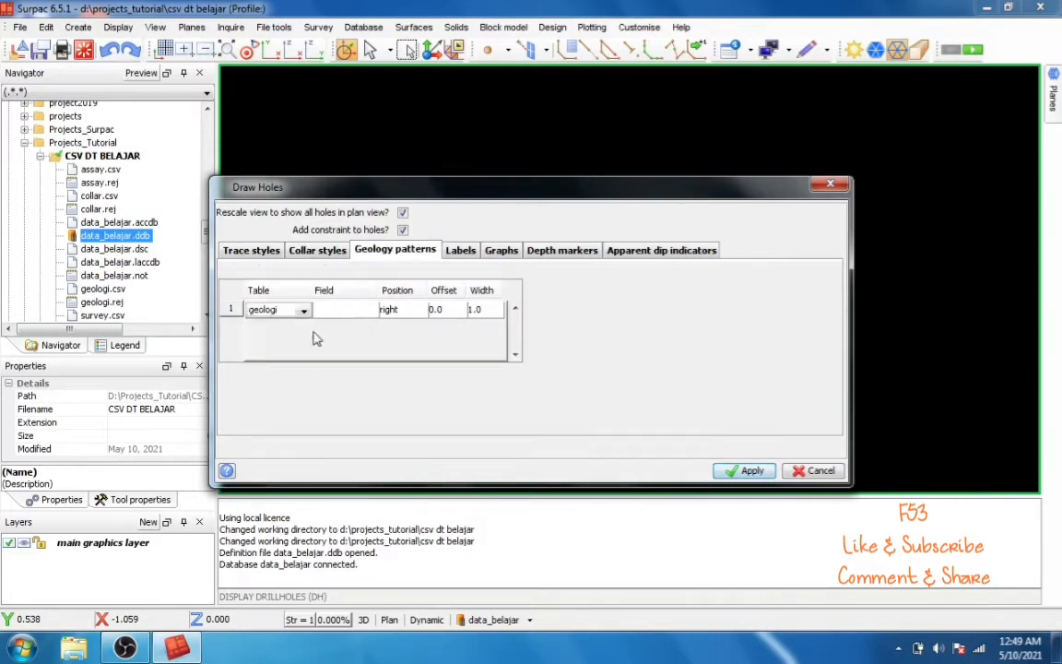
pyautogui.click(339, 310)
pyautogui.click(324, 365)
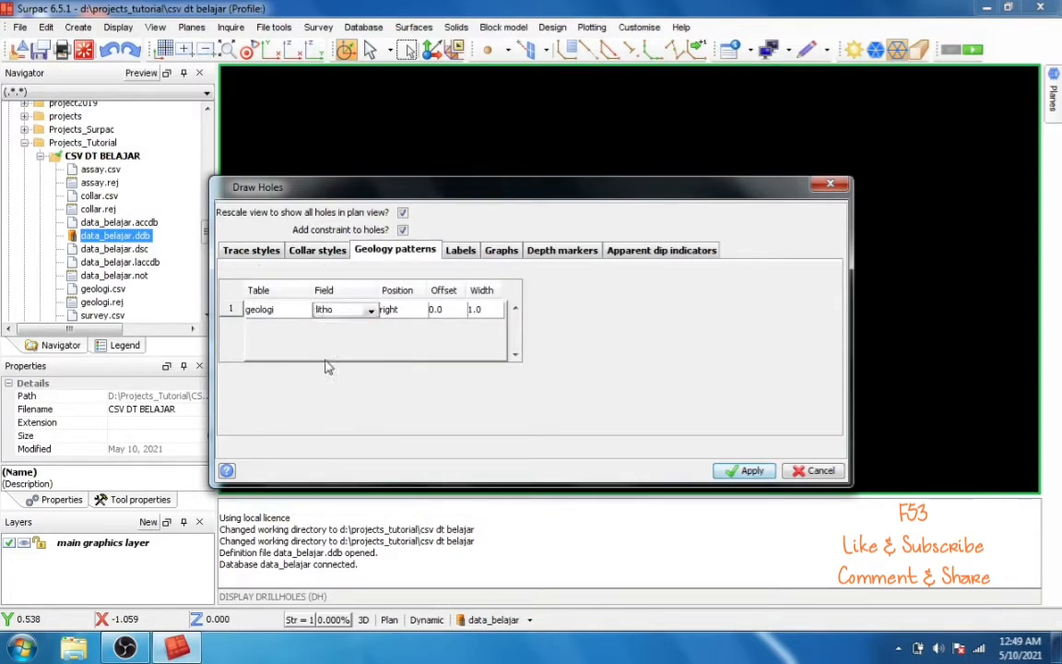
# Step: Add downhole labels taken from the litho field of the geologi table
pyautogui.click(462, 252)
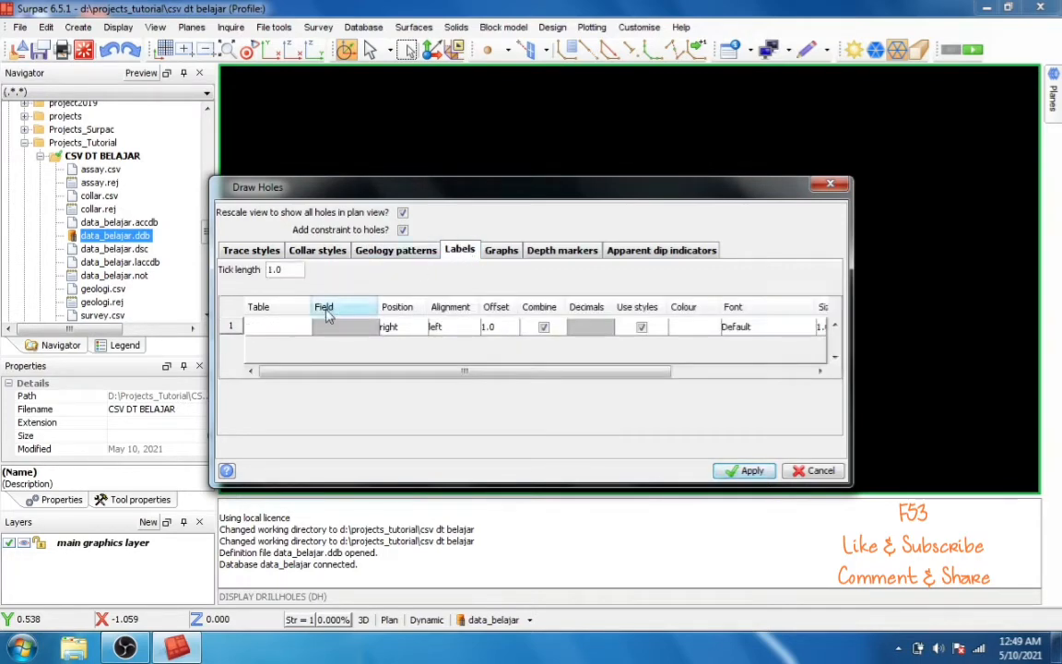
pyautogui.click(277, 327)
pyautogui.click(268, 370)
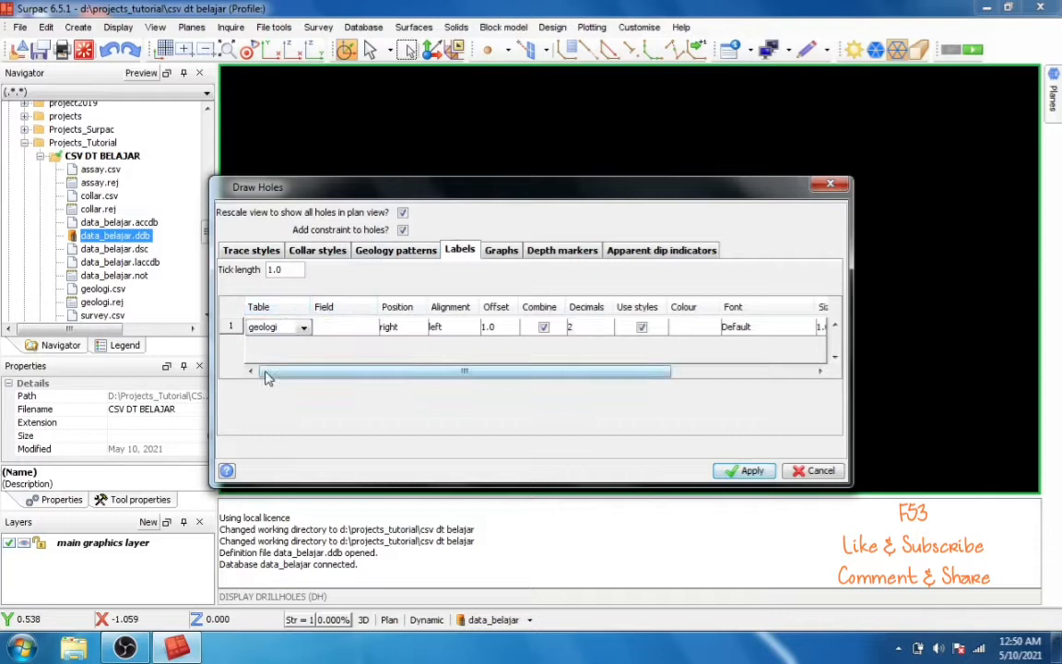
pyautogui.click(333, 328)
pyautogui.click(323, 383)
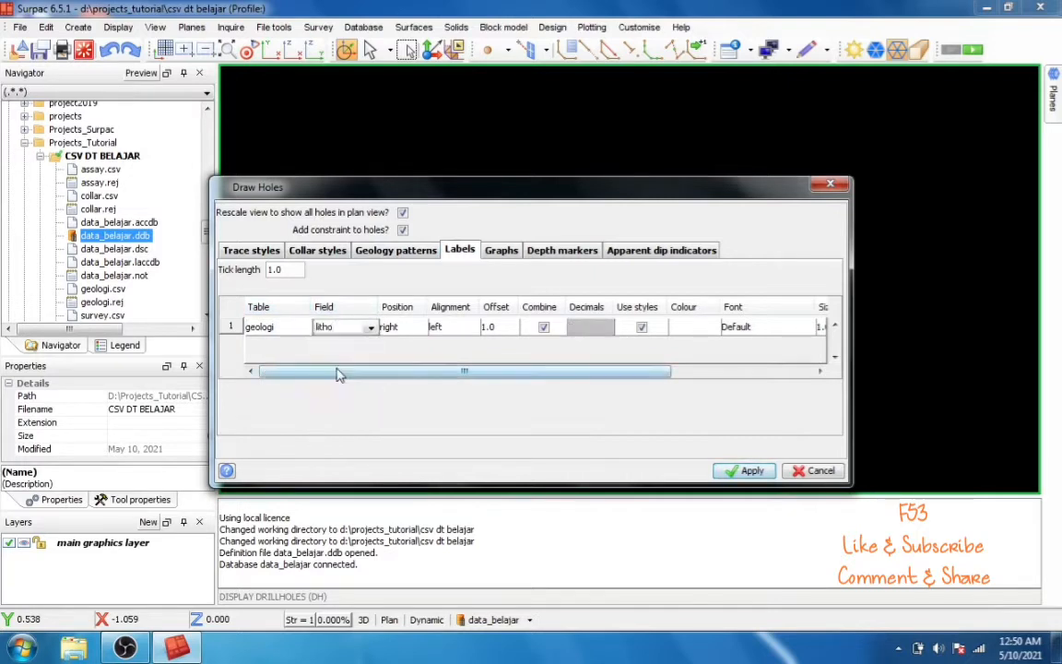
# Step: Add a downhole graph based on the litho field of the geologi table
pyautogui.click(503, 252)
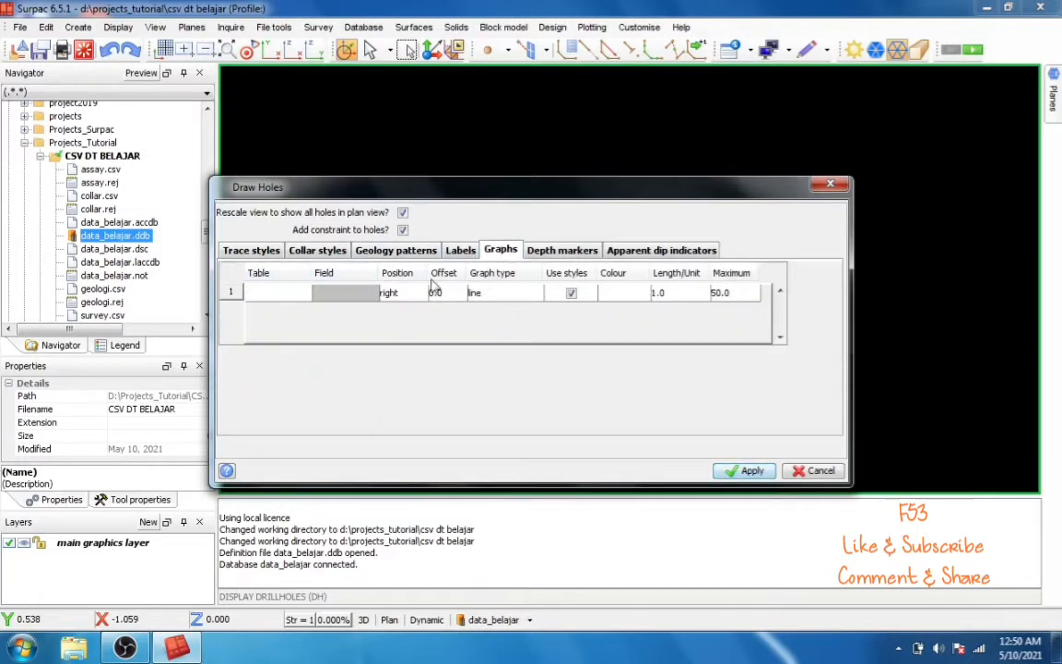
pyautogui.click(303, 292)
pyautogui.click(269, 335)
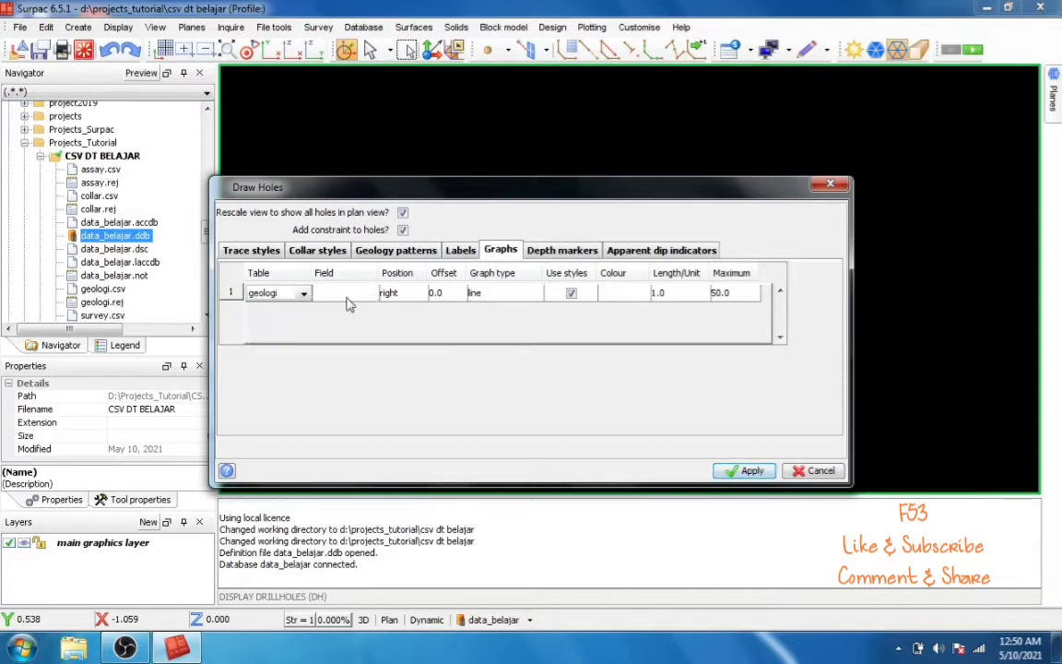
pyautogui.click(323, 292)
pyautogui.click(325, 348)
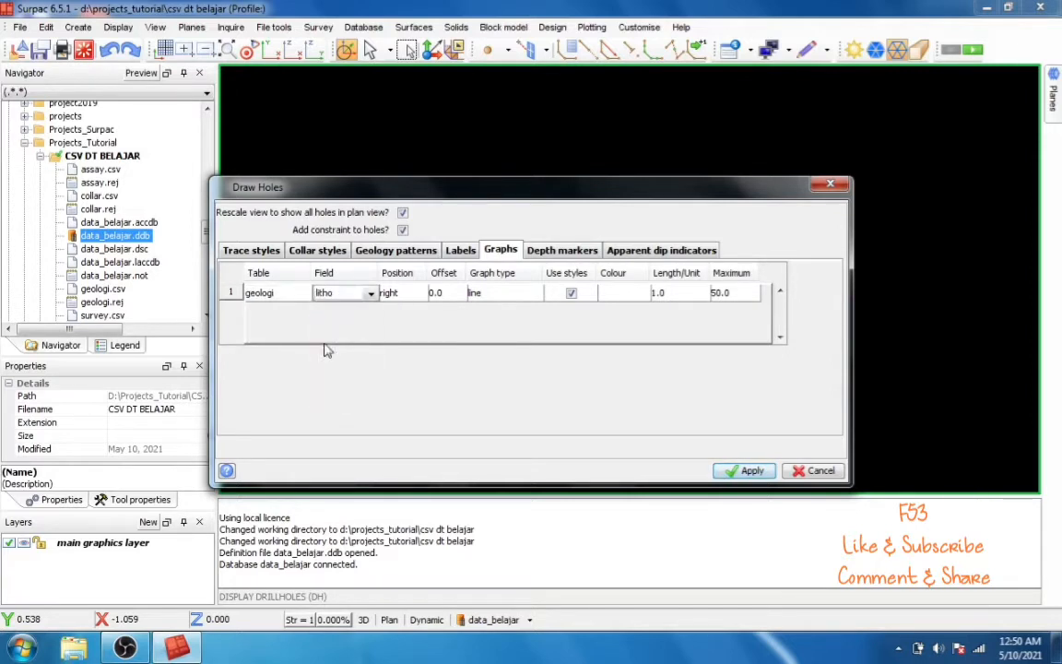
# Step: Enable depth markers and draw all drillholes without any query constraint
pyautogui.click(568, 256)
pyautogui.click(319, 269)
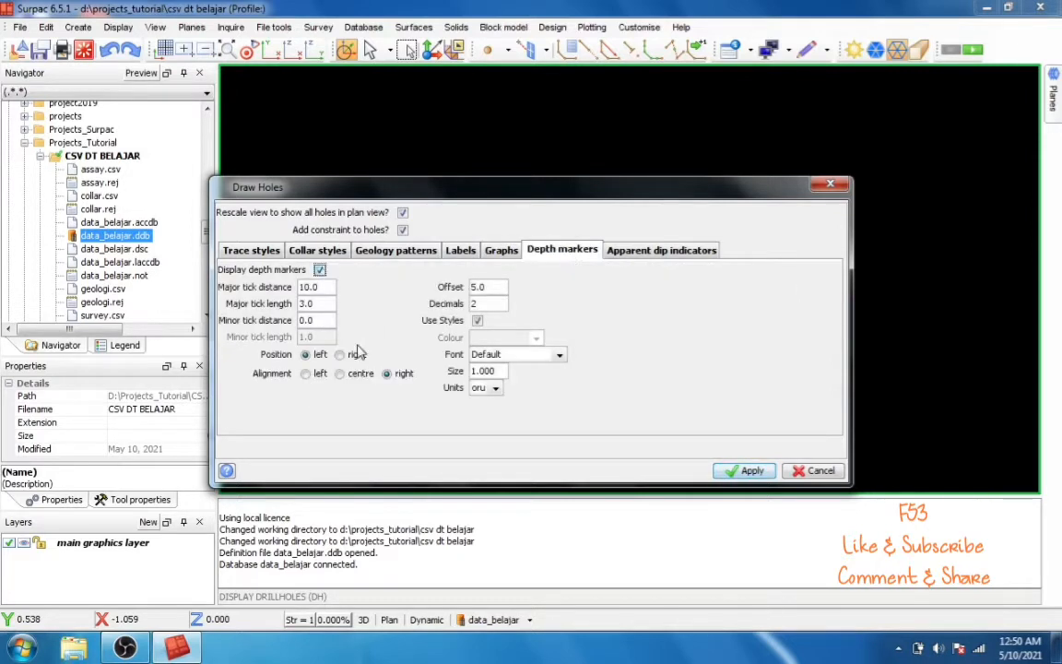
pyautogui.click(748, 470)
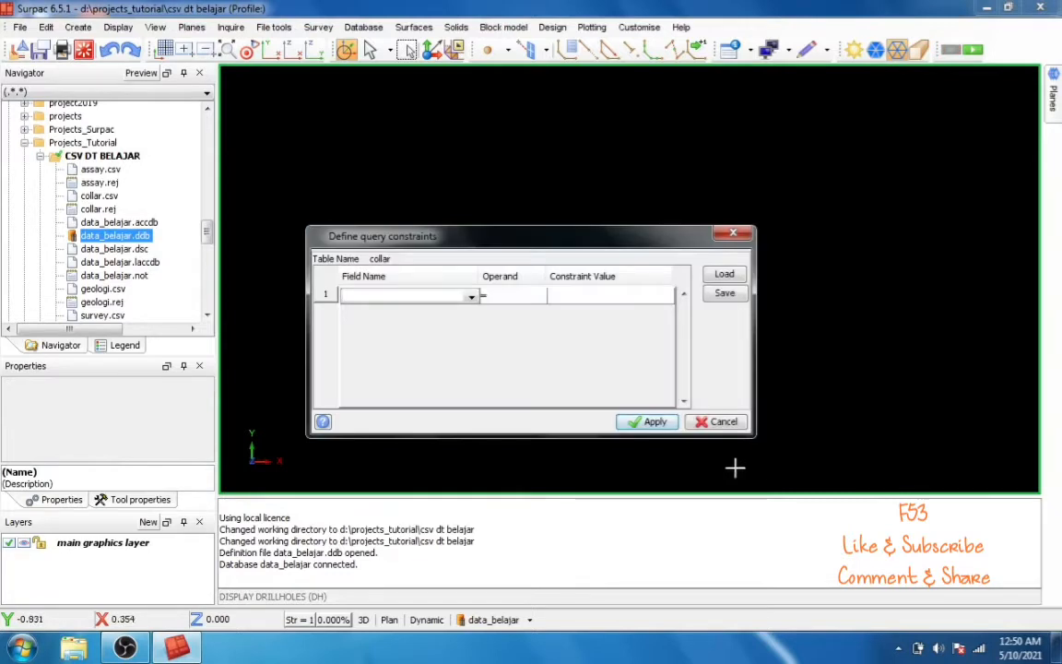
pyautogui.click(658, 423)
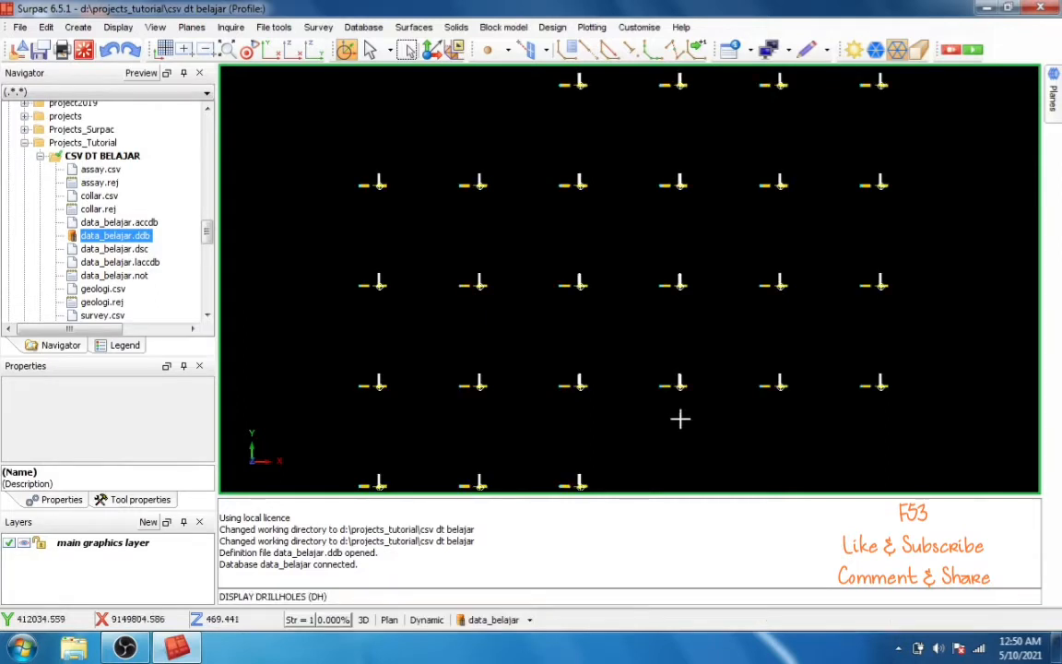
# Step: Examine the drawn drillholes in 3D and check their hole IDs, depth markers and lithology labels up close
pyautogui.moveTo(733, 431); pyautogui.dragTo(715, 398)
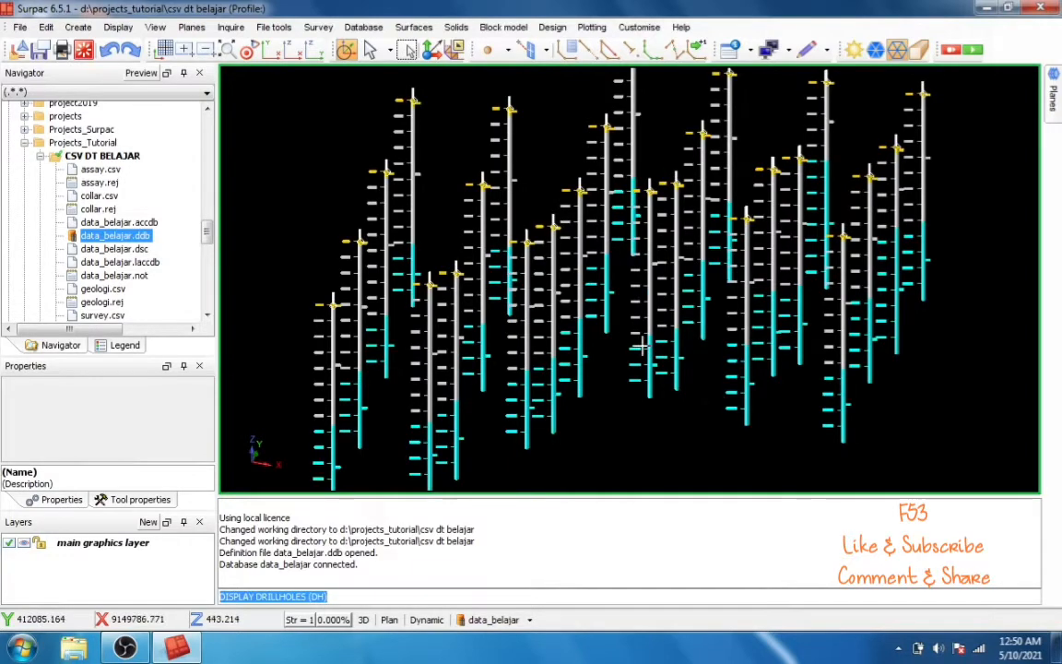
pyautogui.moveTo(573, 309); pyautogui.dragTo(668, 319)
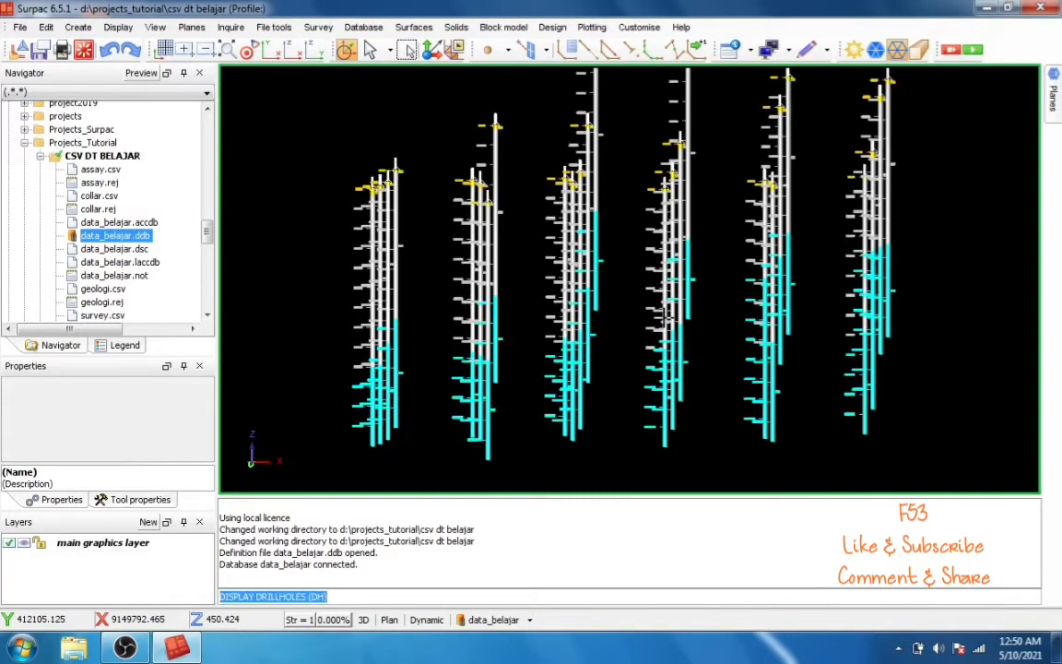
pyautogui.scroll(1, 560, 292)
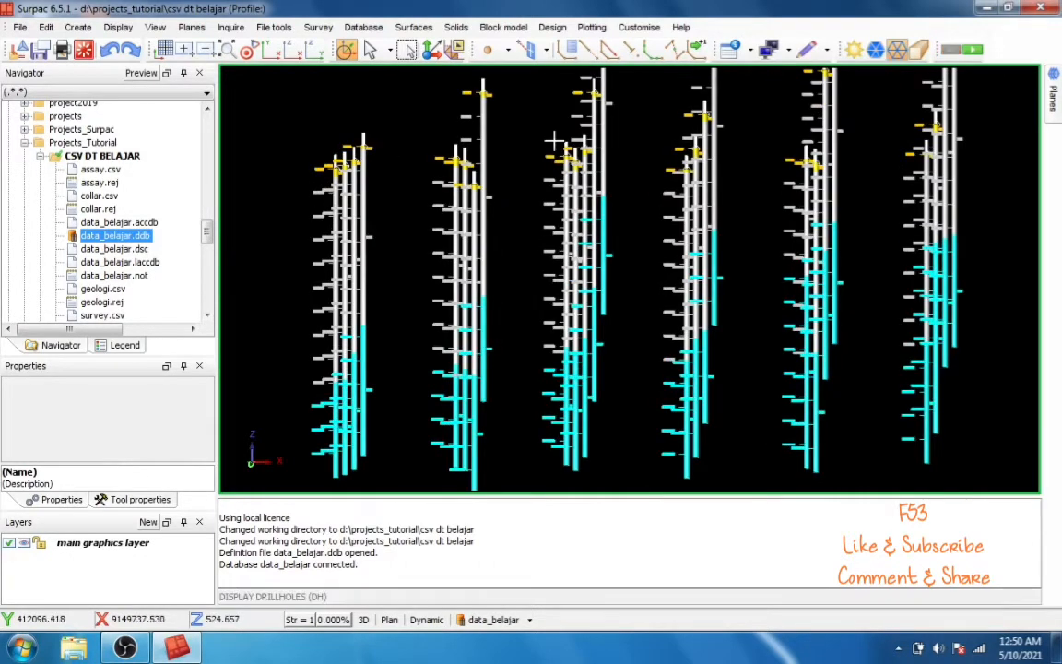
pyautogui.scroll(5, 554, 141)
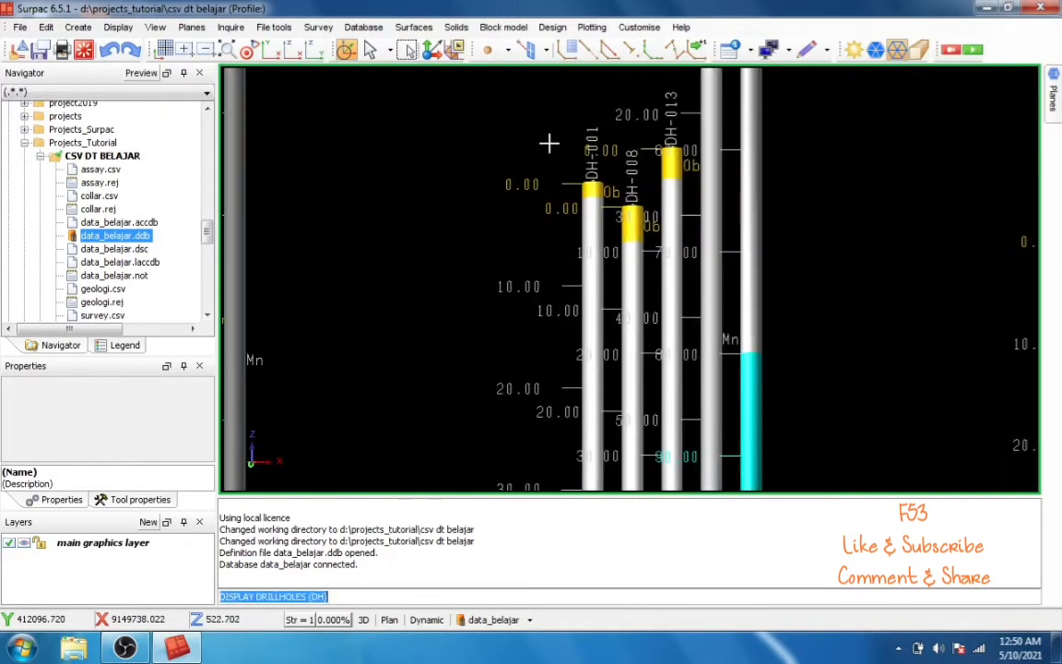
pyautogui.scroll(-1, 548, 143)
pyautogui.scroll(-1, 549, 143)
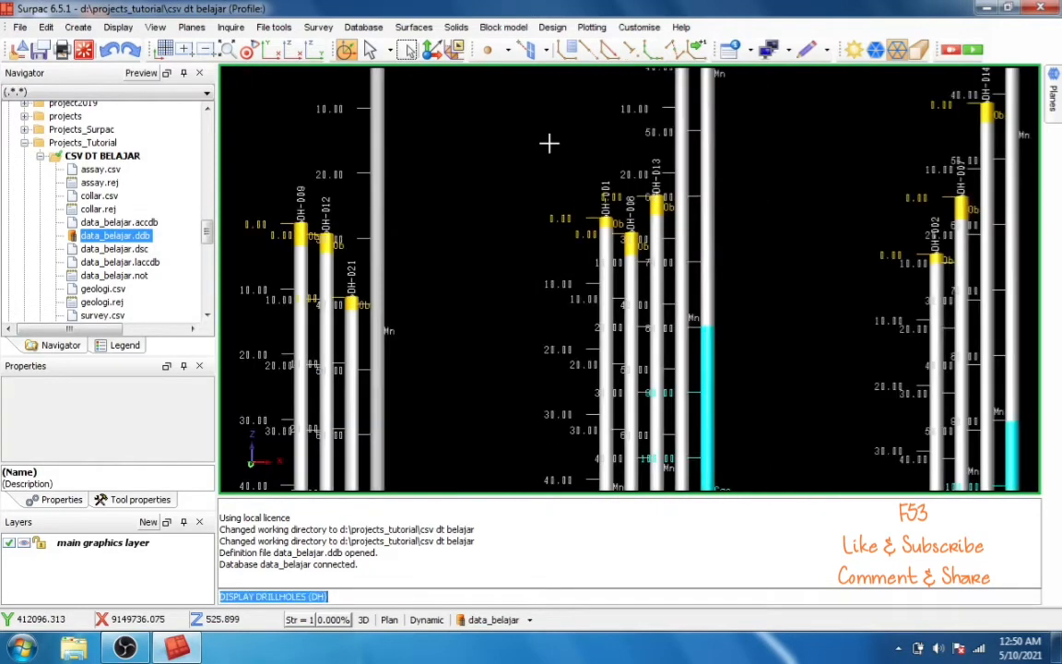
# Step: Set up a zone thickness and depth extraction to string file floor_mn, with report floor_mn and co-ordinates at the zone bottom
pyautogui.moveTo(554, 145)
pyautogui.mouseDown()
pyautogui.moveTo(531, 187)
pyautogui.moveTo(544, 189)
pyautogui.mouseUp()
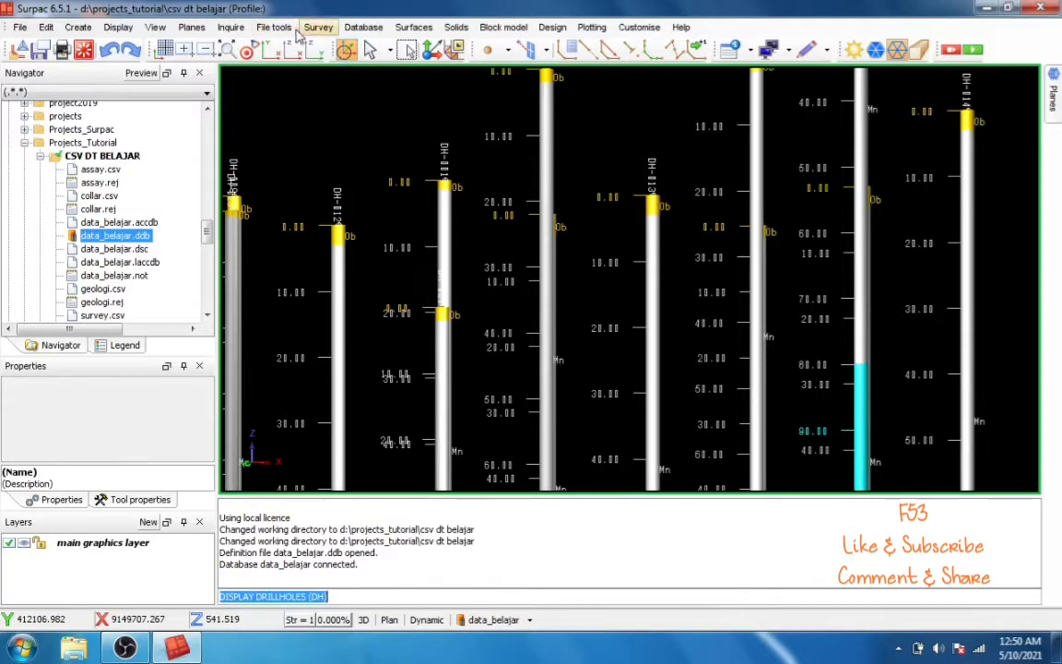
pyautogui.click(360, 28)
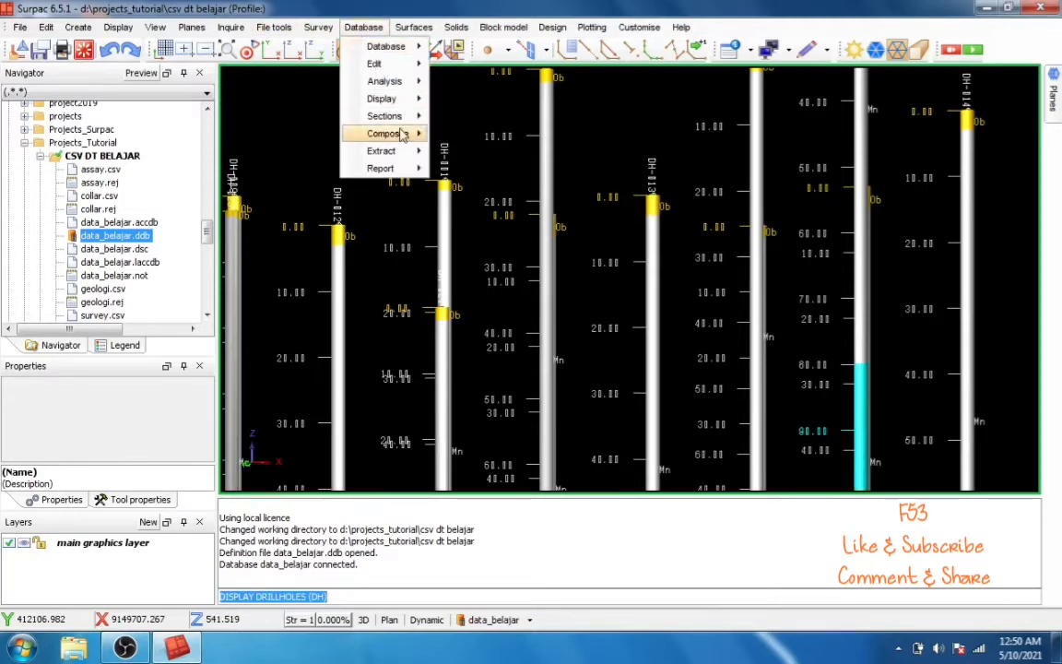
pyautogui.moveTo(420, 151)
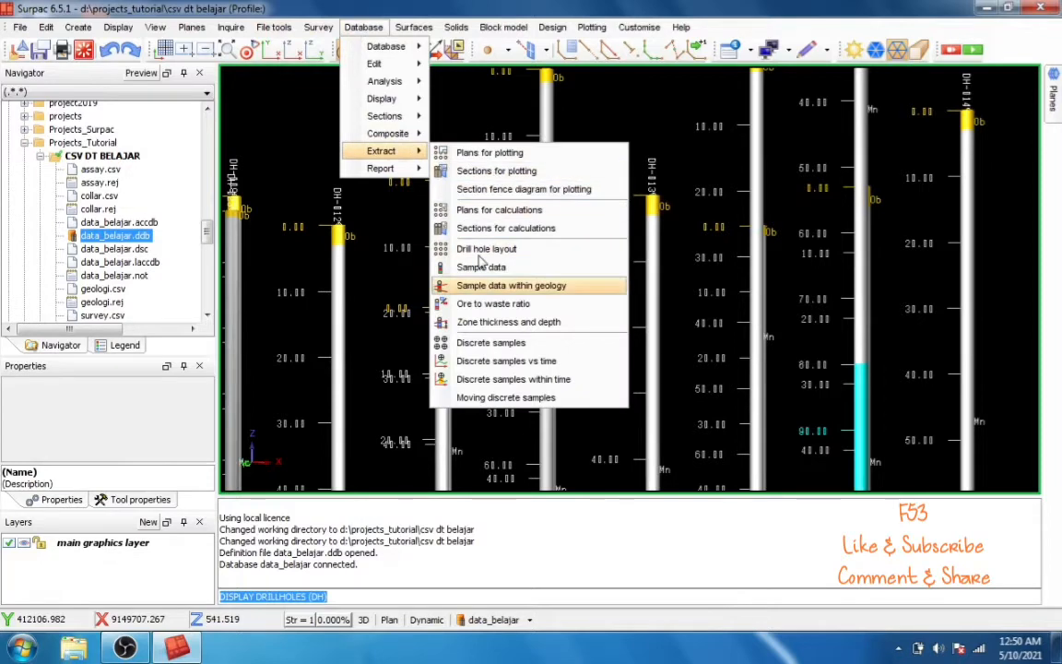
pyautogui.click(474, 319)
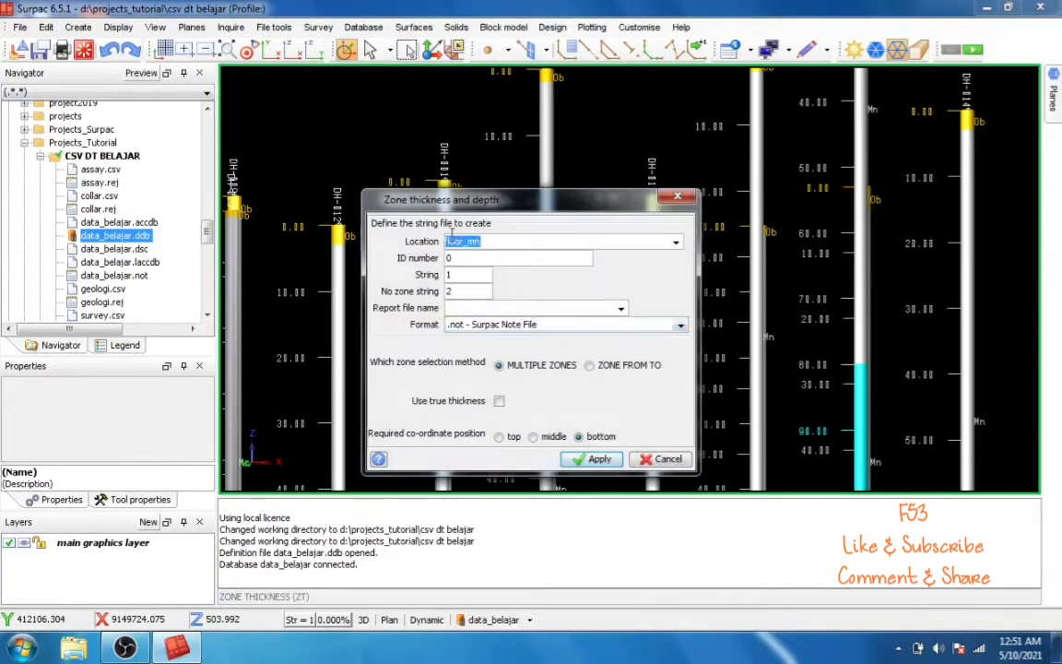
pyautogui.click(483, 244)
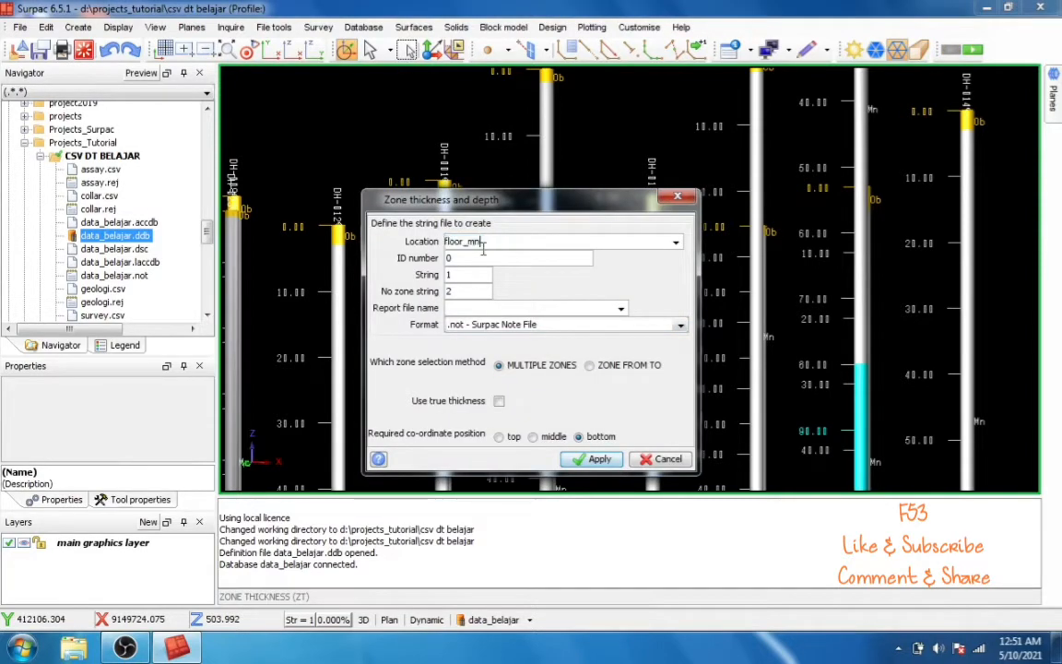
pyautogui.click(457, 307)
pyautogui.write('floor_mn')
pyautogui.click(499, 436)
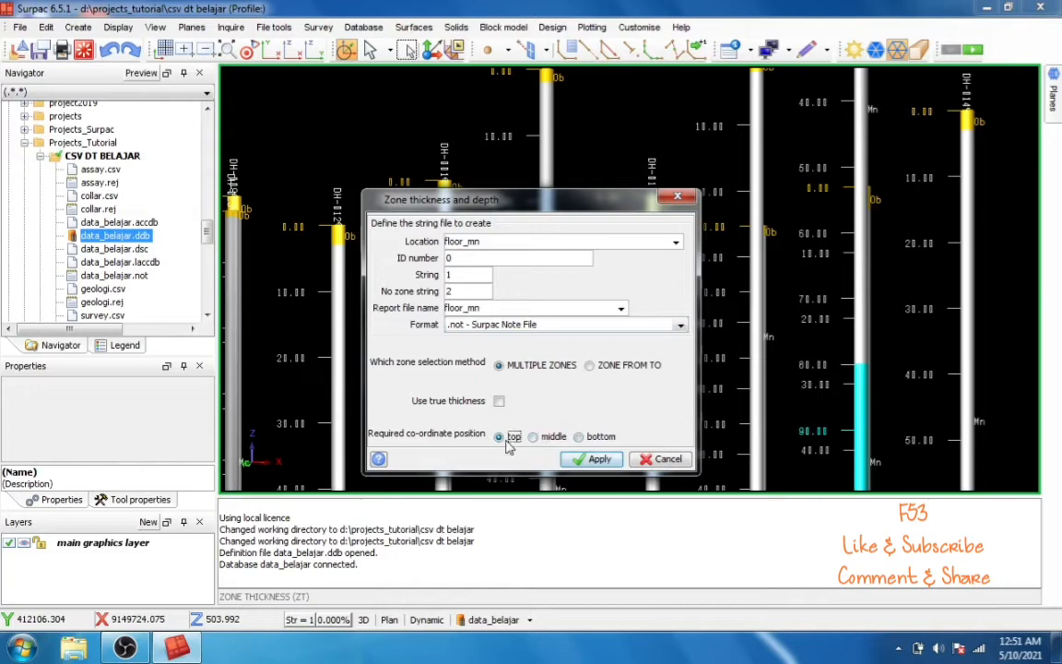
pyautogui.click(597, 437)
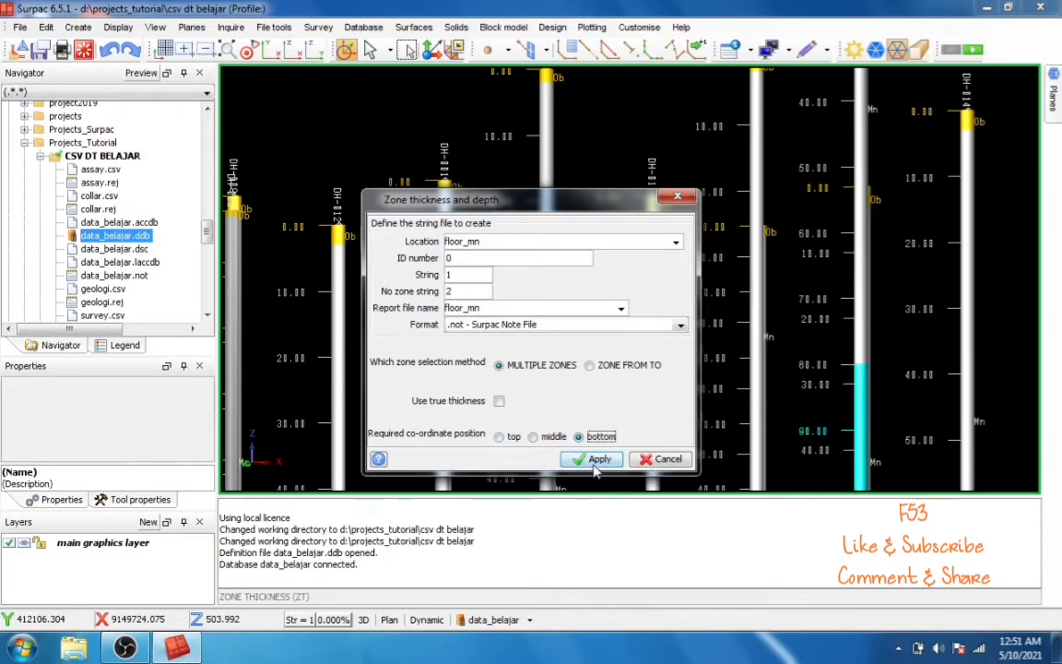
pyautogui.click(593, 461)
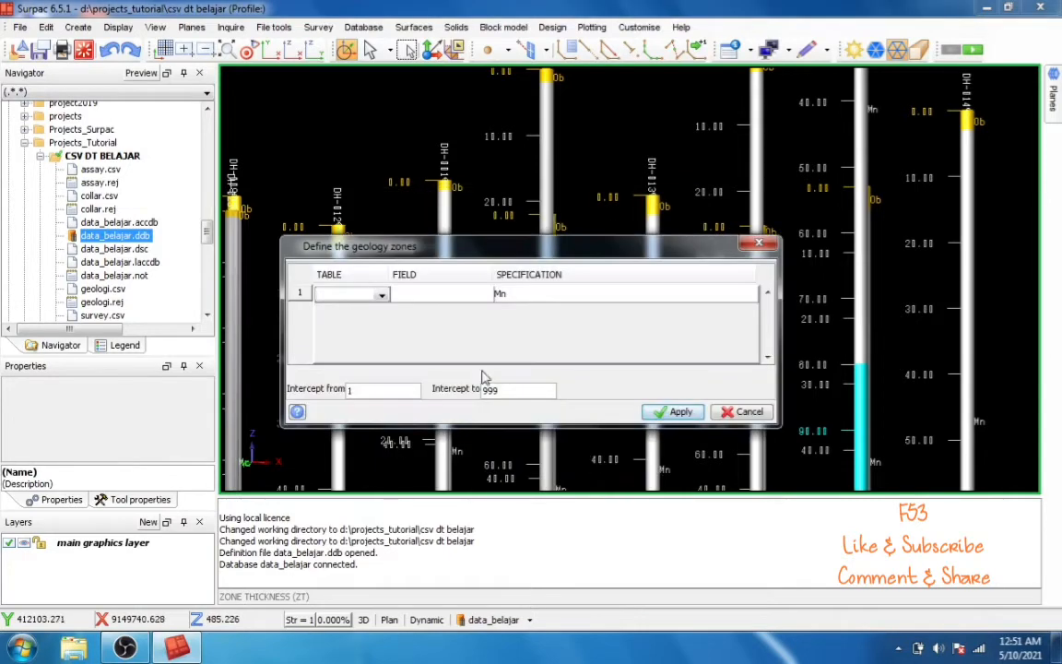
# Step: Define the geology zone as Mn in the litho field of the geologi table and run the extraction without a query constraint
pyautogui.click(381, 296)
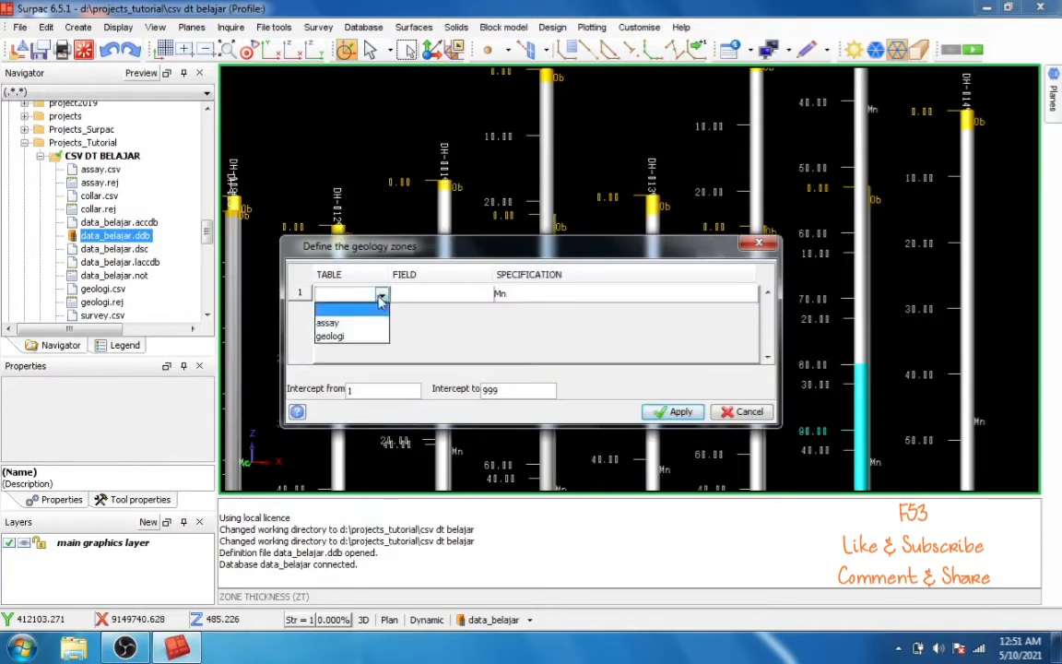
pyautogui.click(343, 335)
pyautogui.click(455, 293)
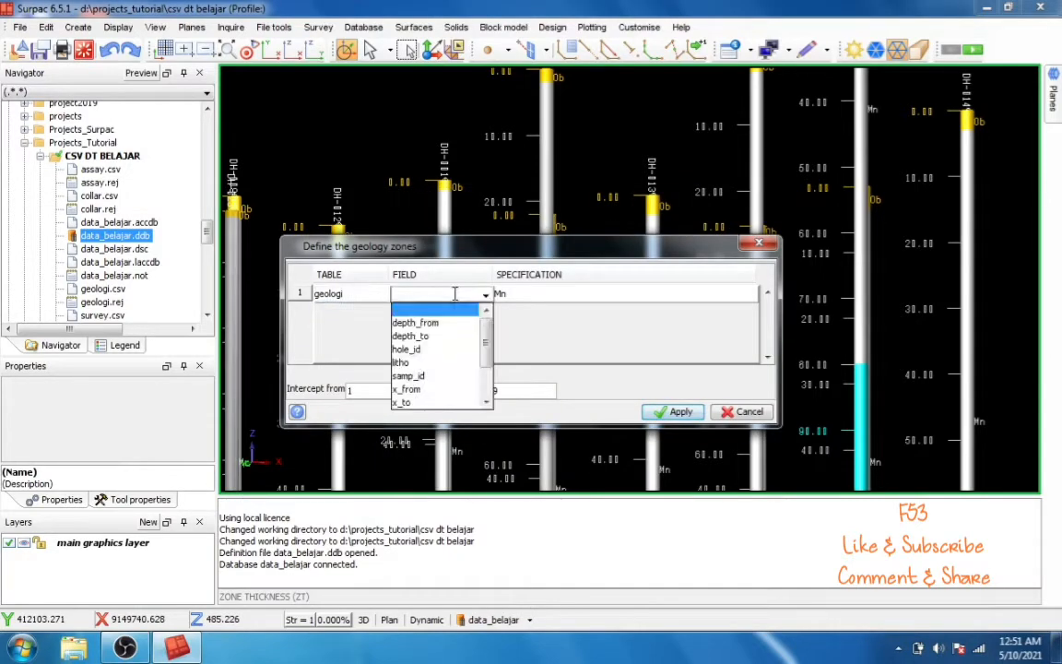
pyautogui.click(406, 362)
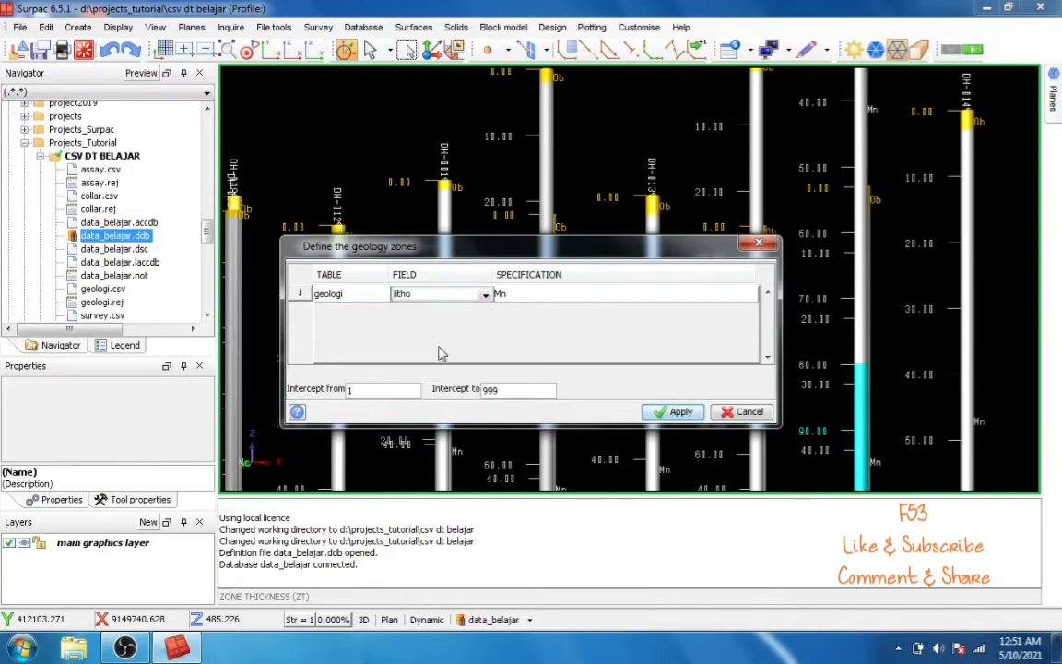
pyautogui.click(517, 294)
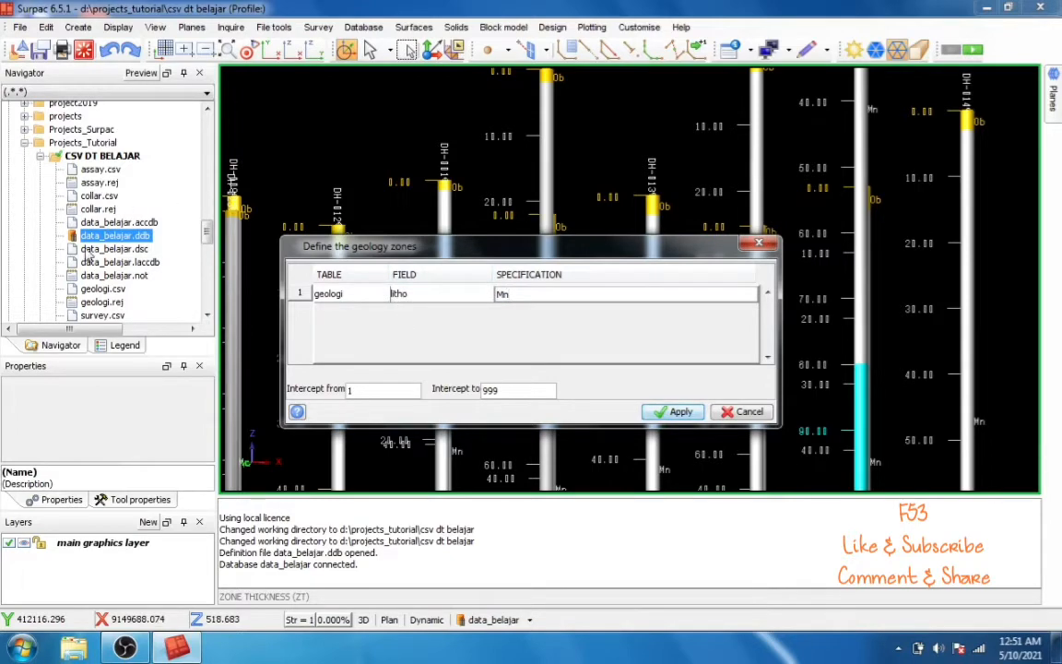
pyautogui.click(87, 289)
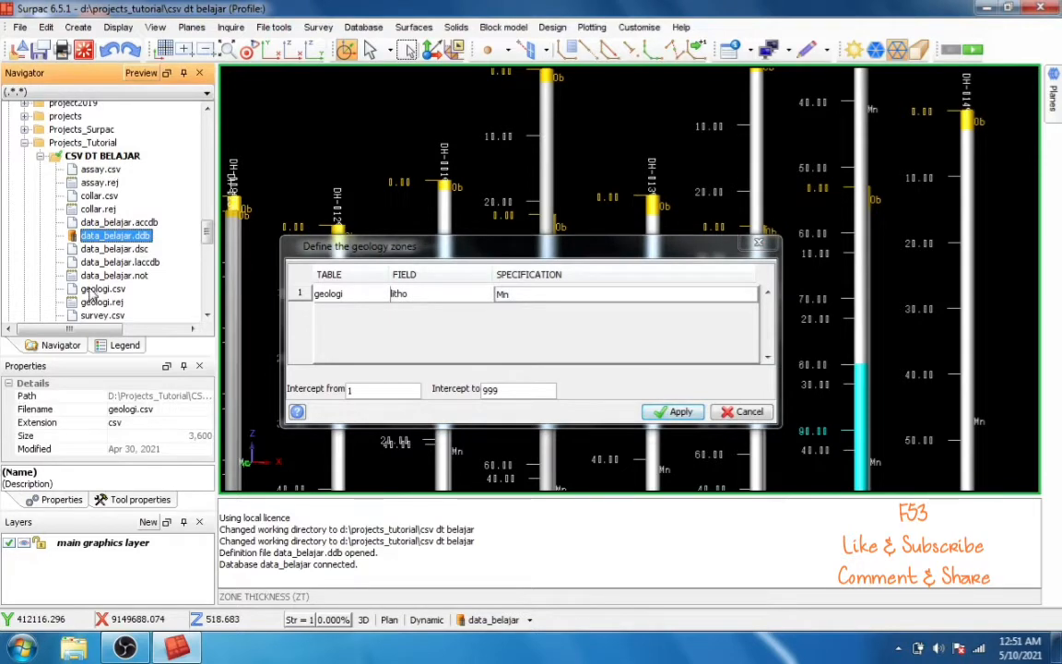
pyautogui.click(92, 295)
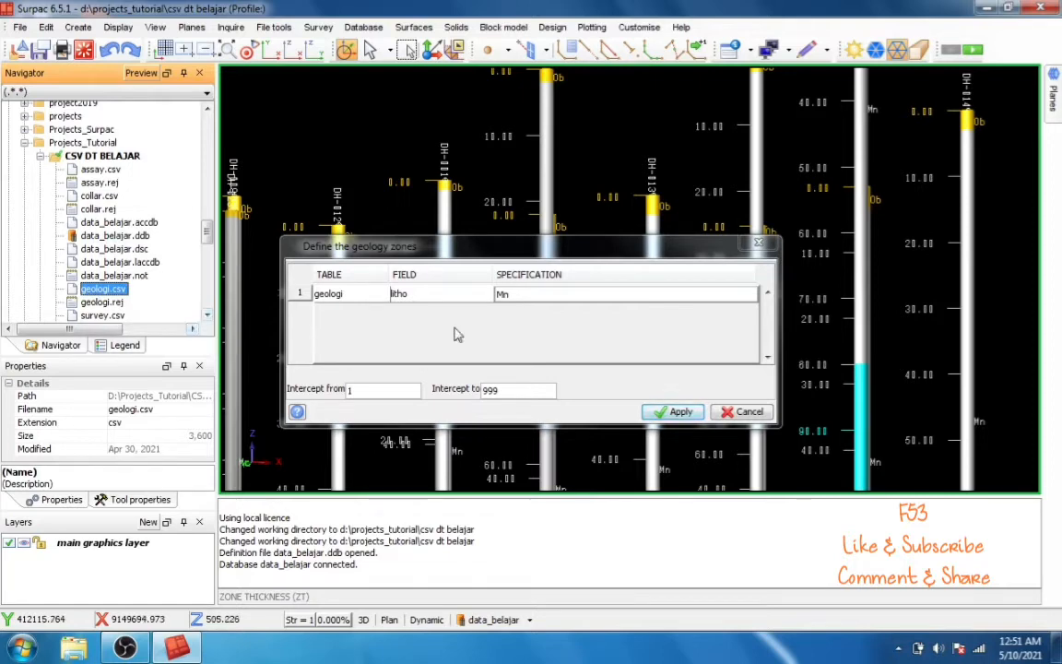
pyautogui.click(478, 301)
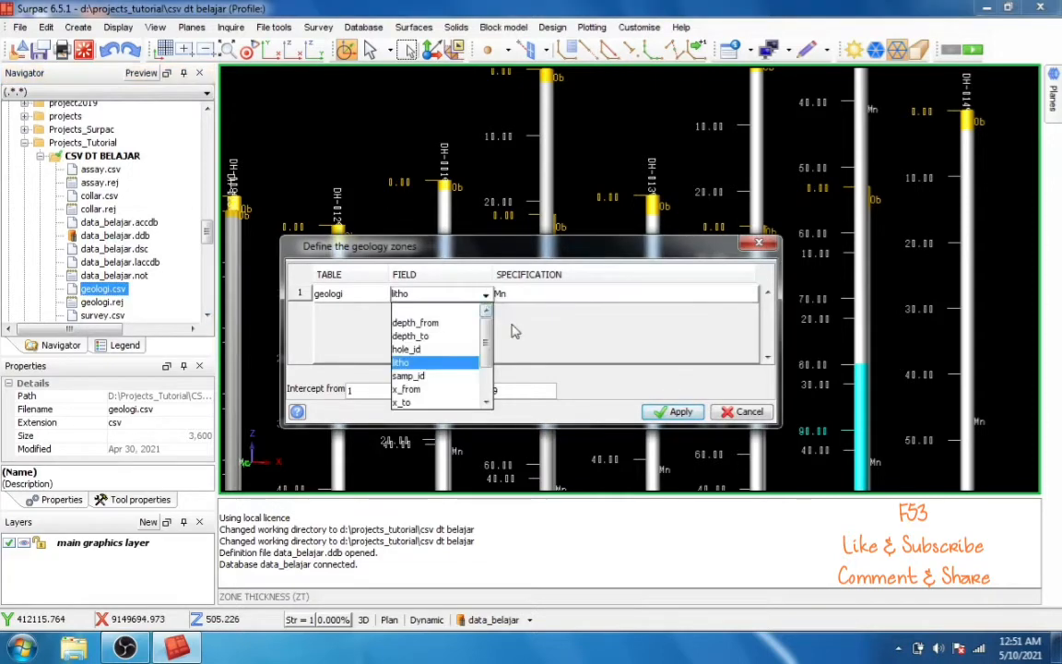
pyautogui.click(420, 367)
pyautogui.click(673, 411)
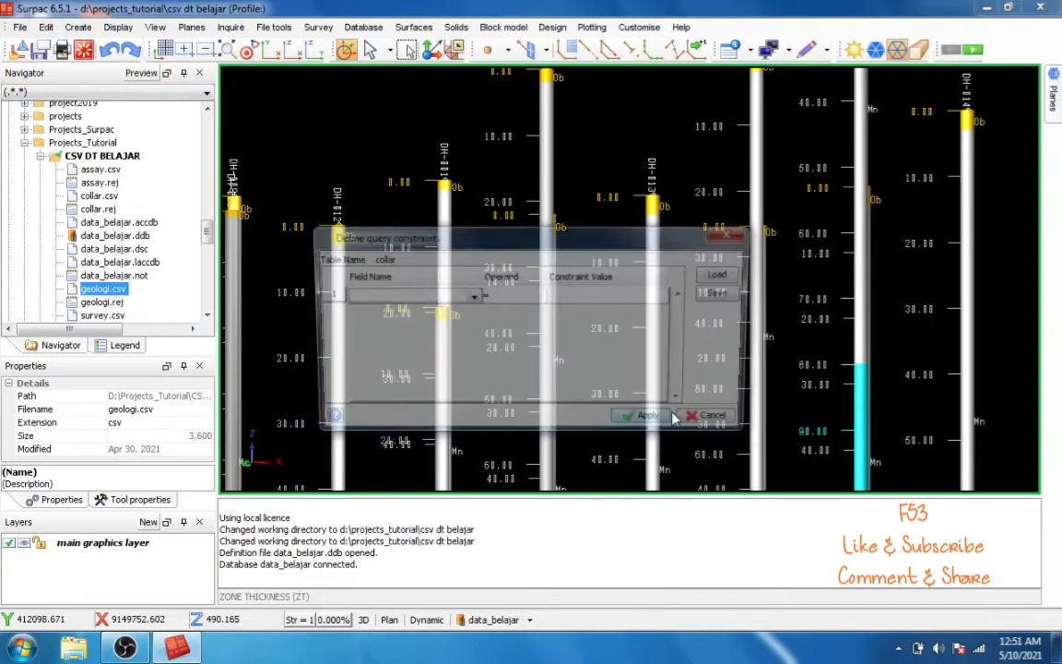
pyautogui.click(641, 423)
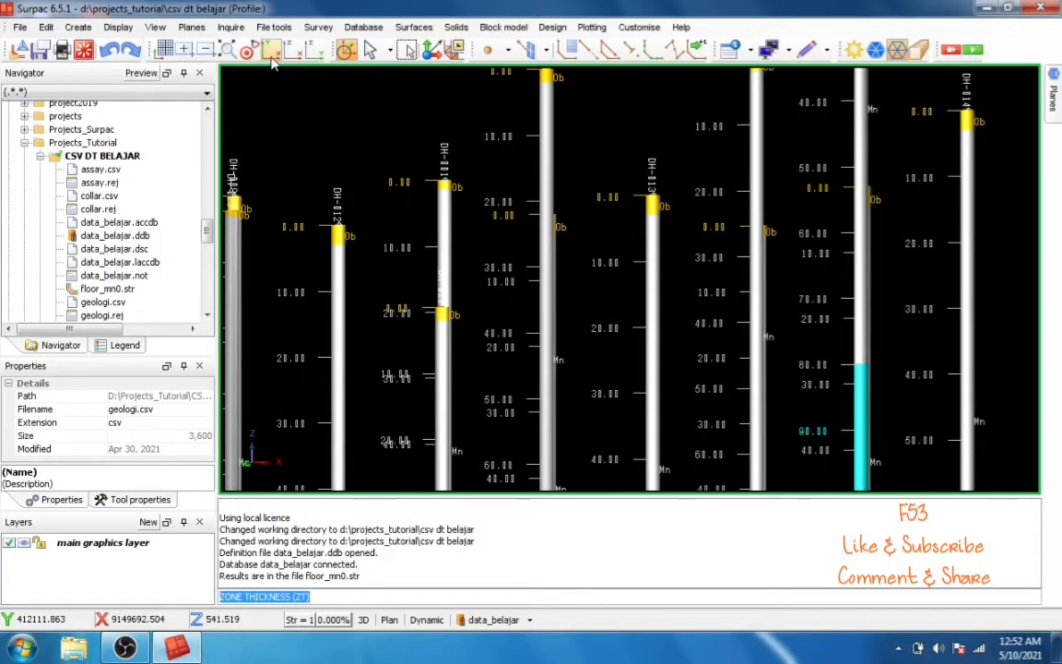
# Step: Switch to plan view and load the floor_mn0.str string file over the drillholes
pyautogui.click(247, 49)
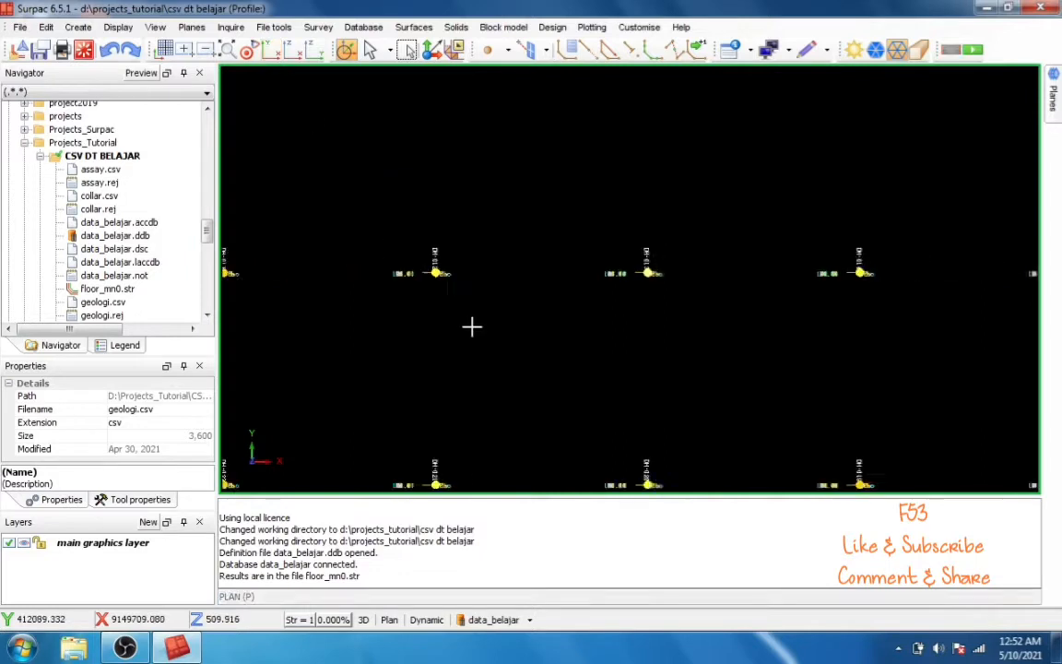
pyautogui.scroll(-2, 470, 314)
pyautogui.scroll(-2, 470, 314)
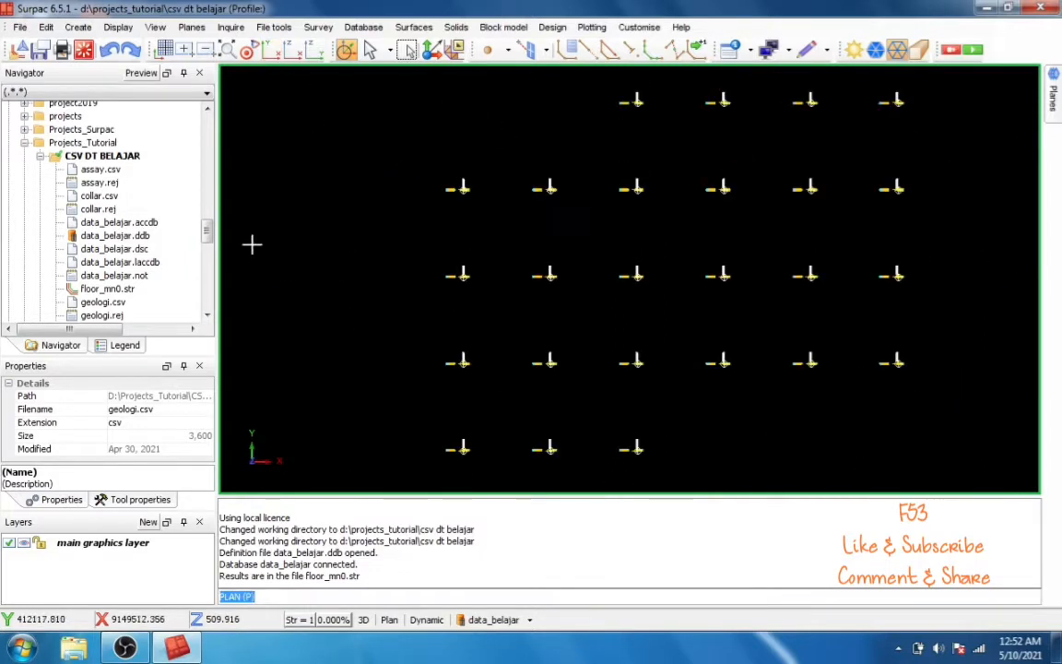
pyautogui.click(100, 289)
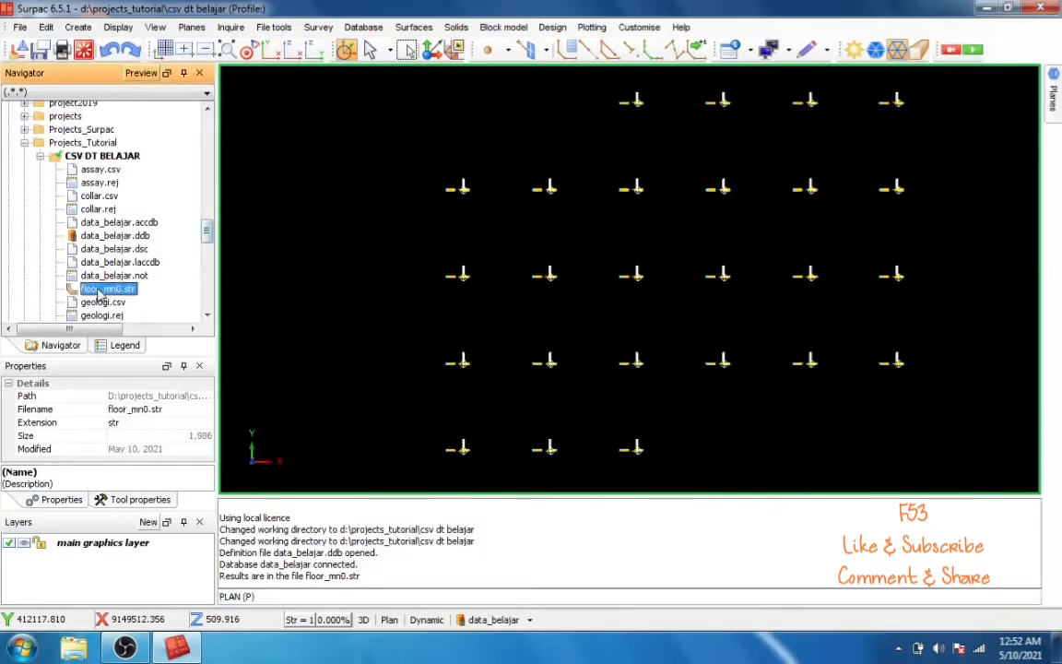
pyautogui.moveTo(119, 293); pyautogui.dragTo(495, 294)
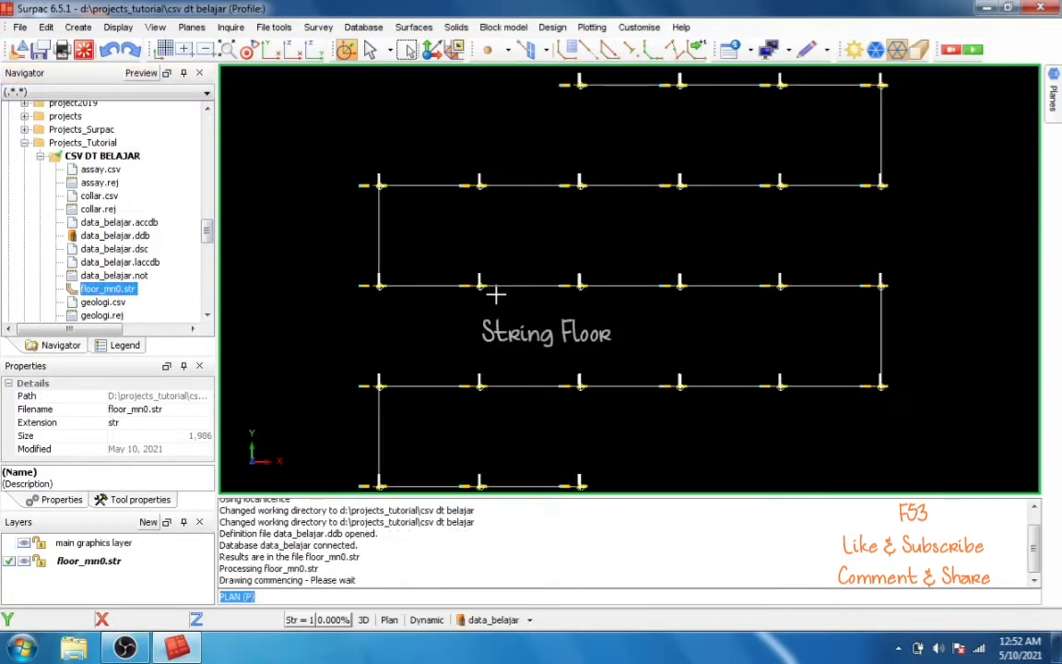
# Step: Examine in 3D how the floor string meets the base of Mn in the drillholes, and return to a full plan view
pyautogui.moveTo(581, 346); pyautogui.dragTo(599, 325)
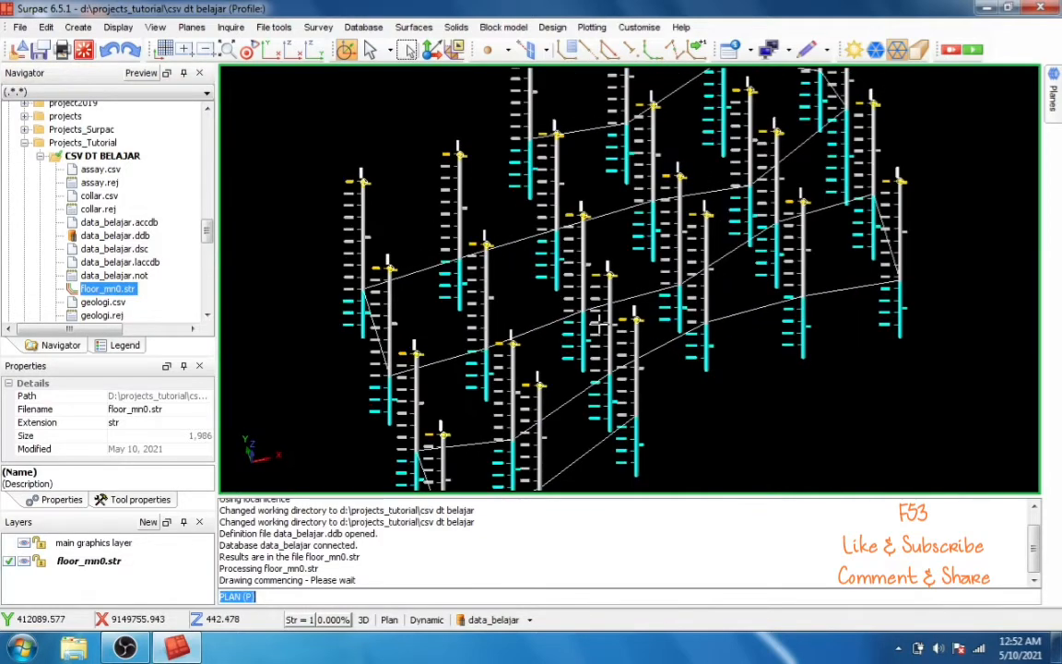
pyautogui.scroll(1, 652, 305)
pyautogui.scroll(6, 689, 293)
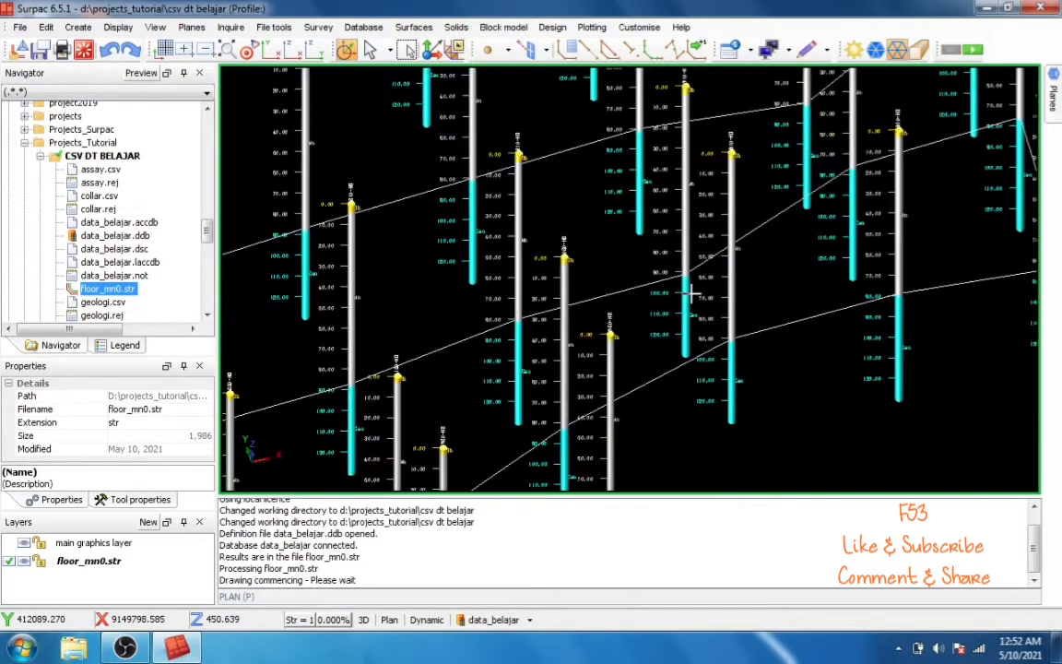
pyautogui.scroll(1, 694, 292)
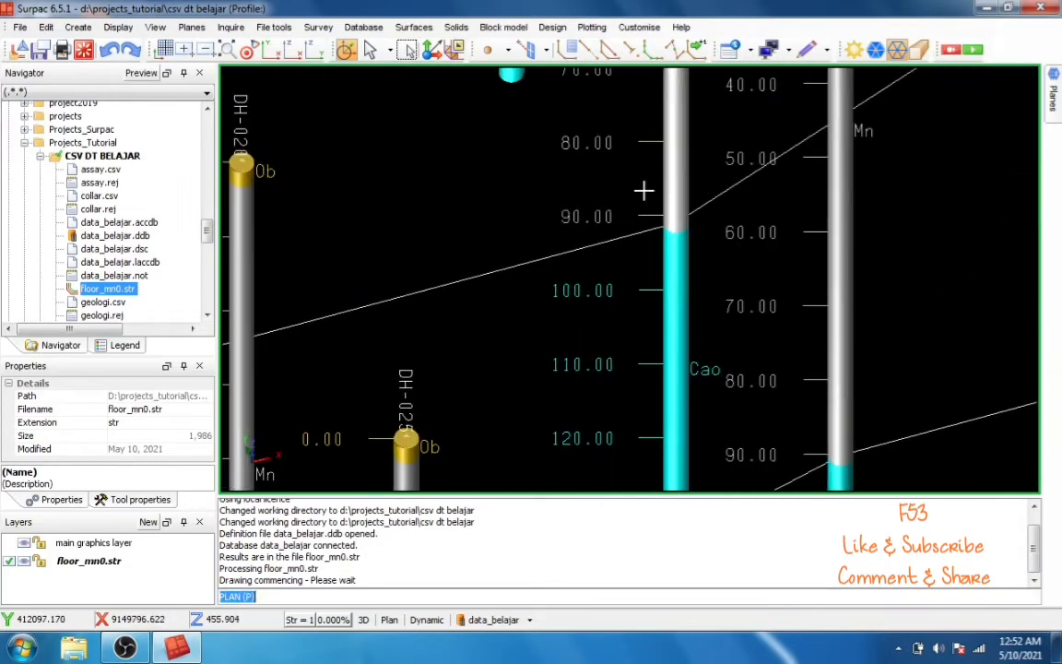
pyautogui.click(272, 53)
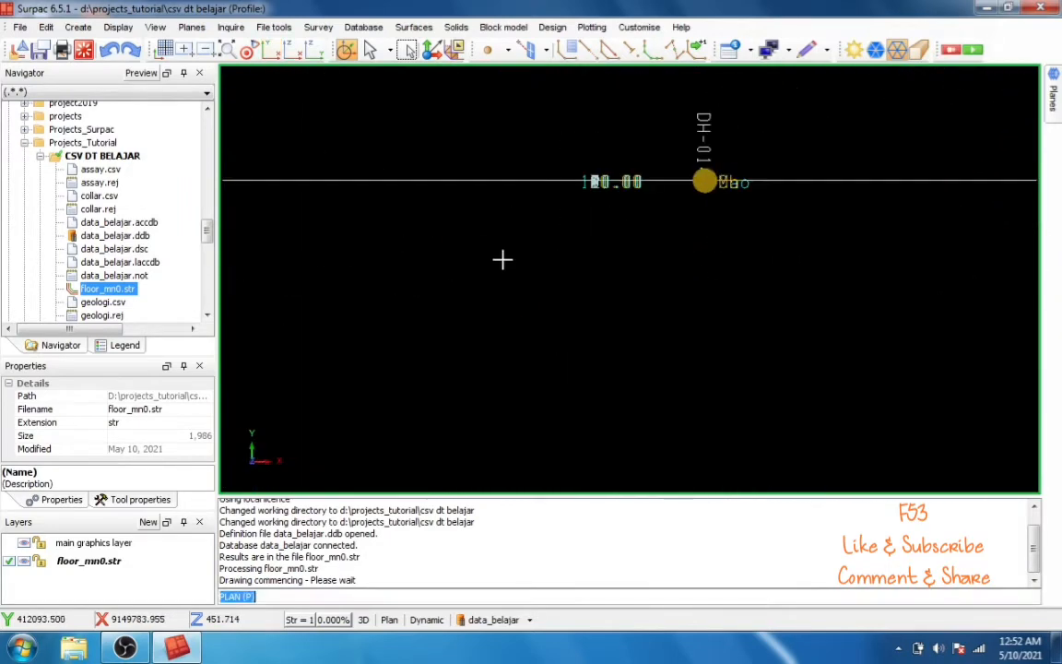
pyautogui.scroll(-6, 502, 260)
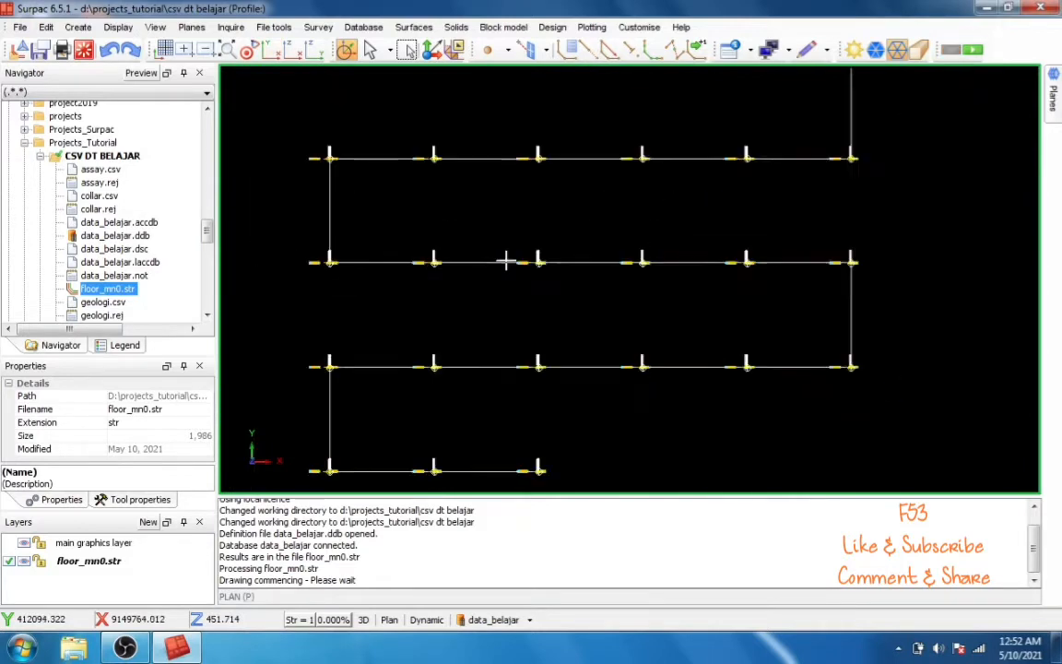
pyautogui.scroll(-5, 505, 261)
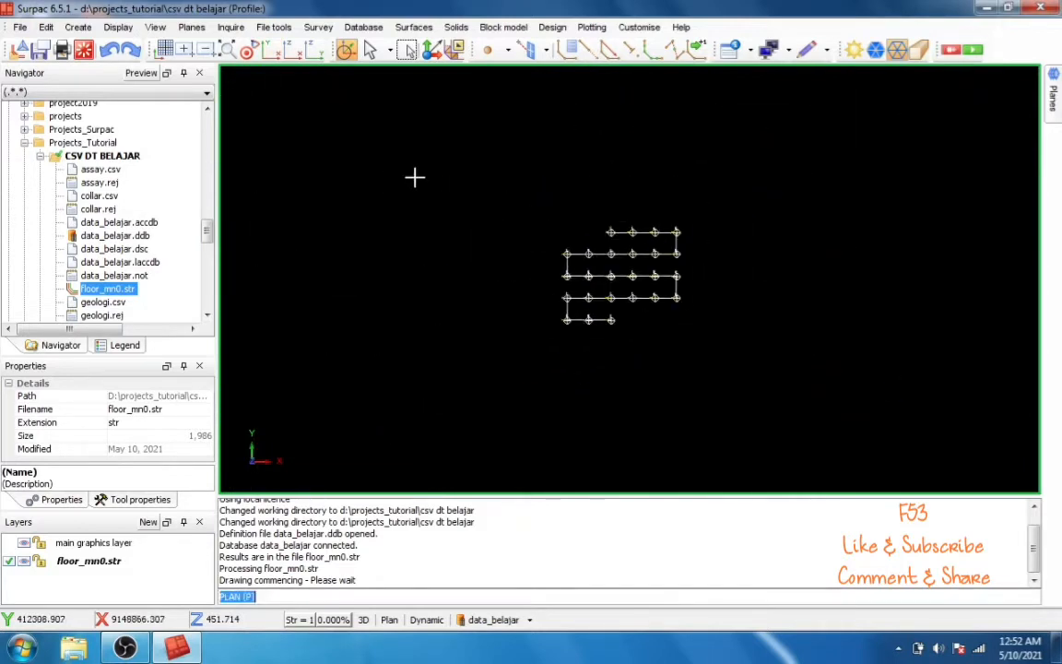
pyautogui.click(225, 51)
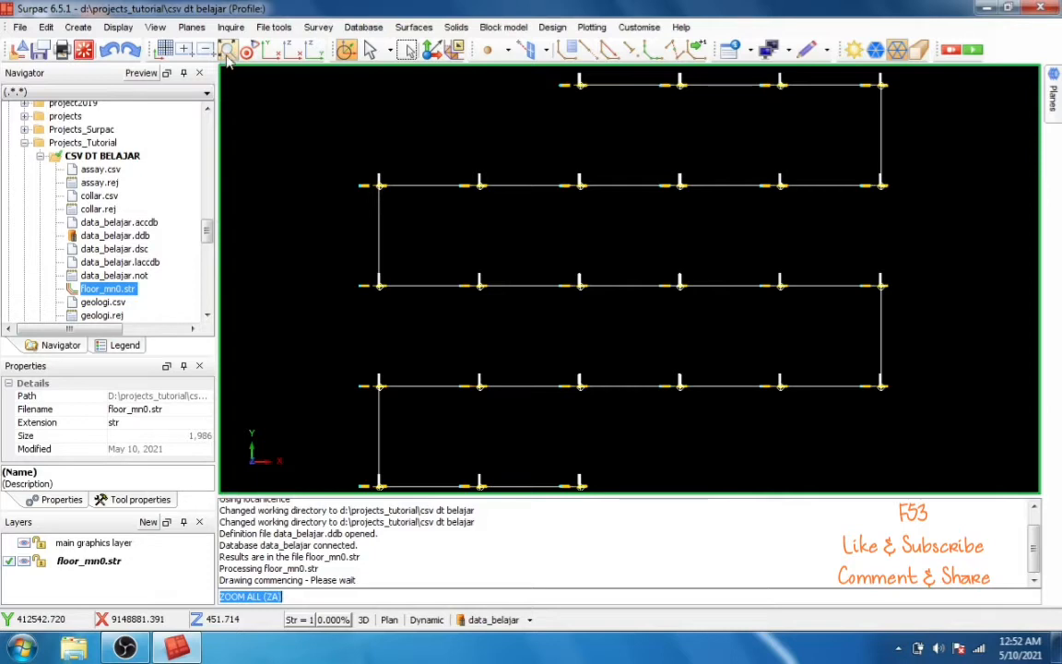
# Step: Begin contouring on the floor string layer using the grid defaults file ssi_etc:grid.ssi
pyautogui.click(421, 30)
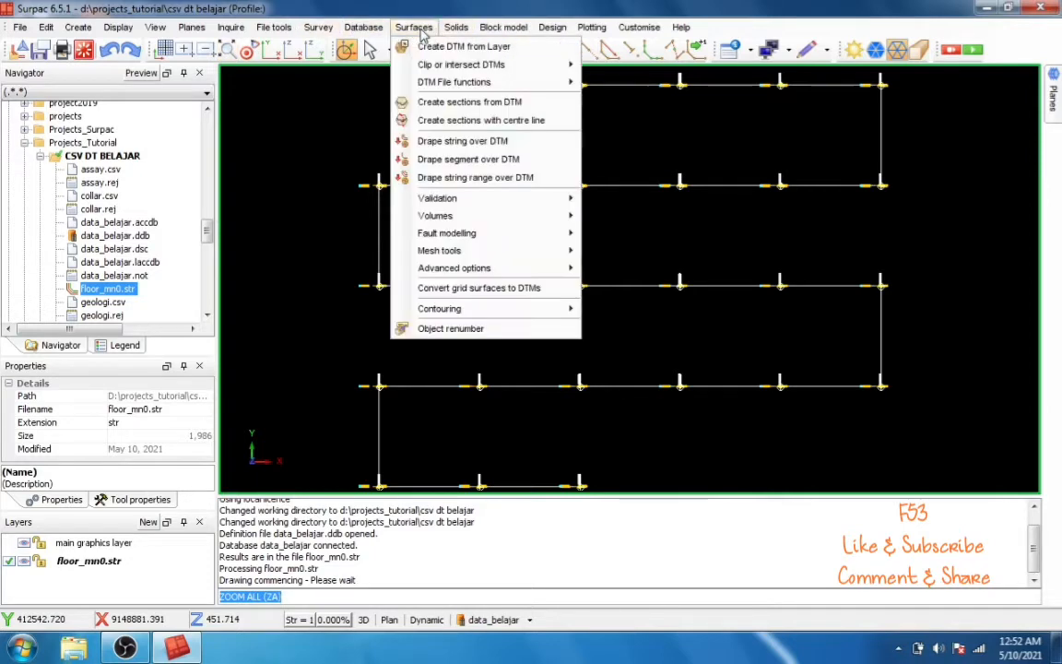
pyautogui.moveTo(475, 312)
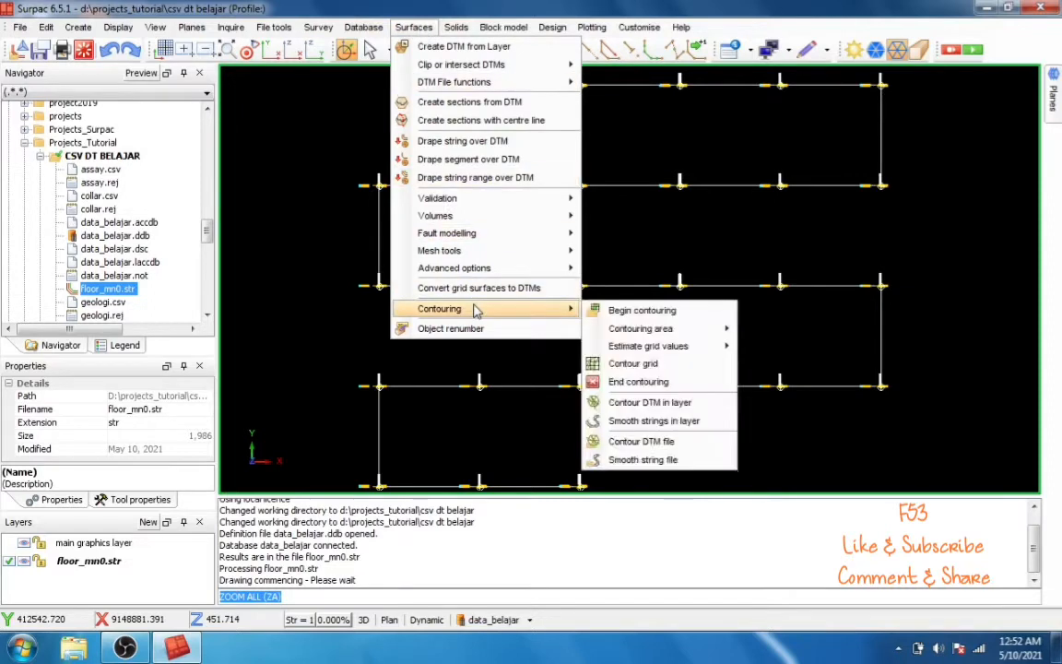
pyautogui.click(609, 312)
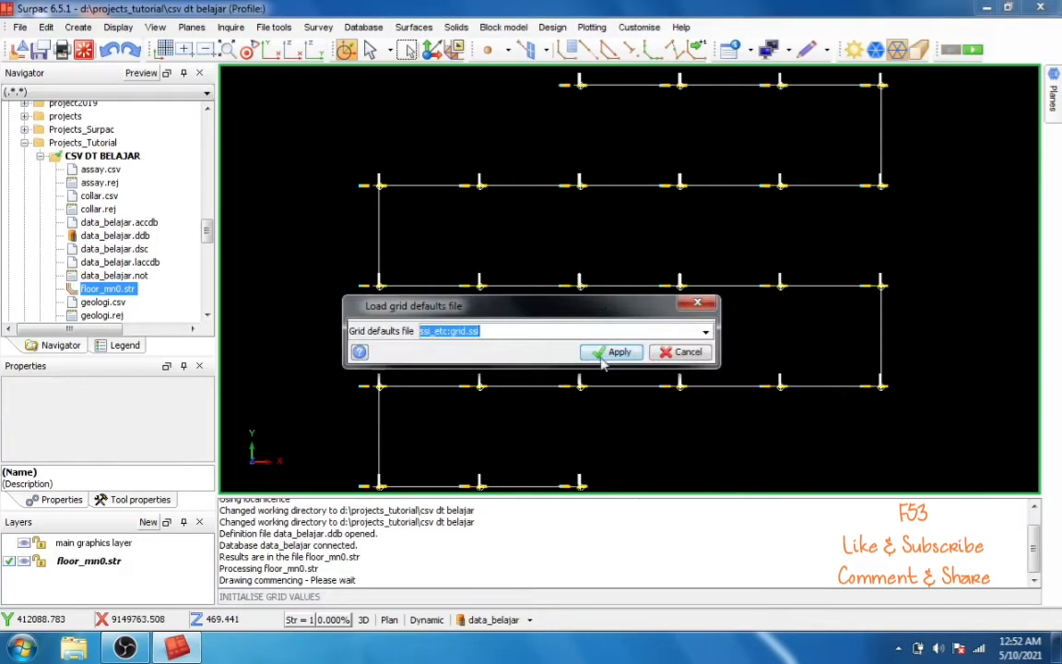
pyautogui.click(605, 357)
pyautogui.click(506, 345)
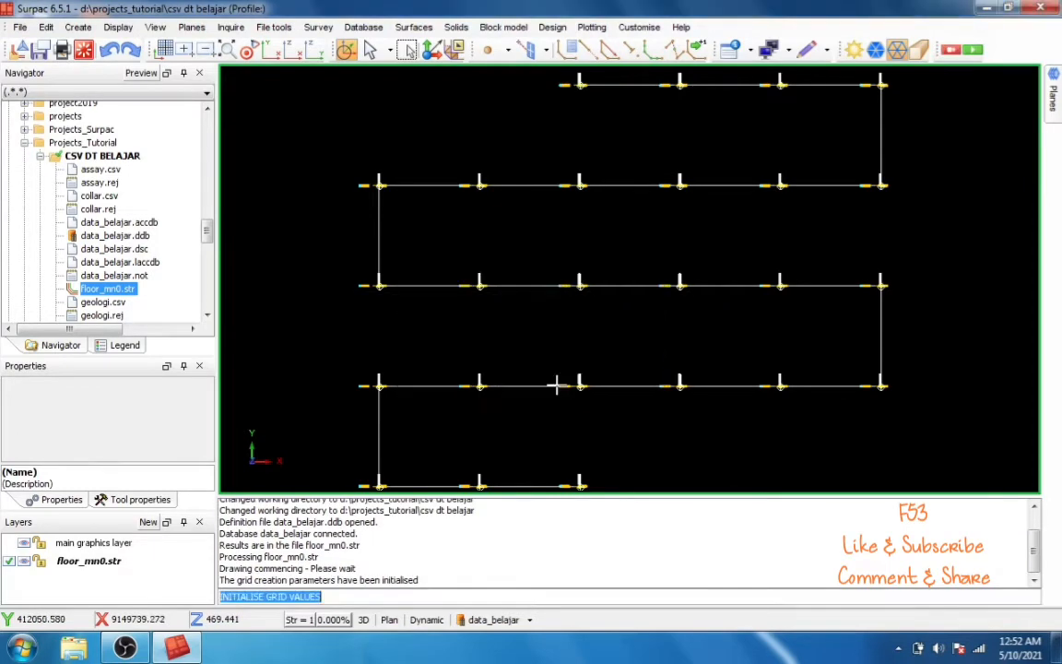
# Step: Define the contouring area extents from the floor_mn0.str layer with Y and X grid step sizes of 10
pyautogui.click(413, 27)
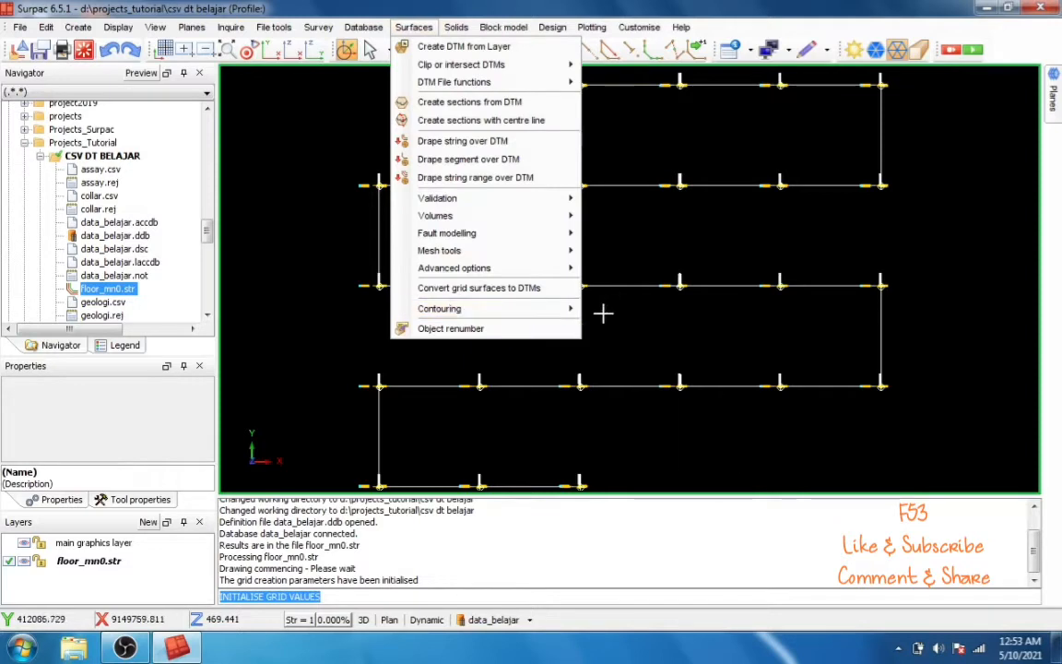
pyautogui.moveTo(567, 312)
pyautogui.moveTo(623, 329)
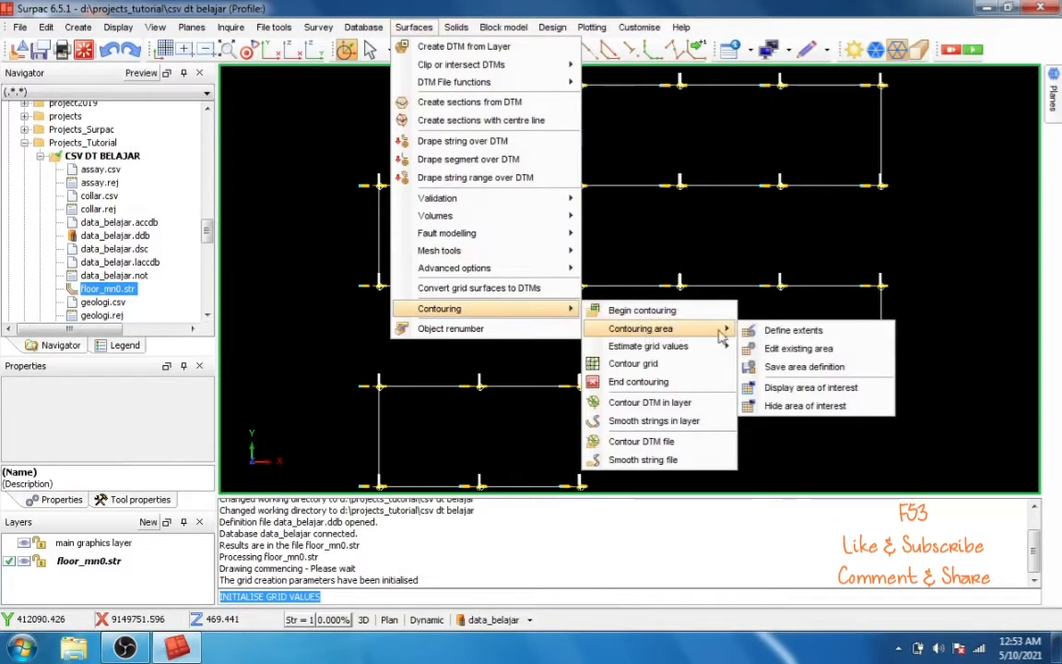
pyautogui.click(774, 331)
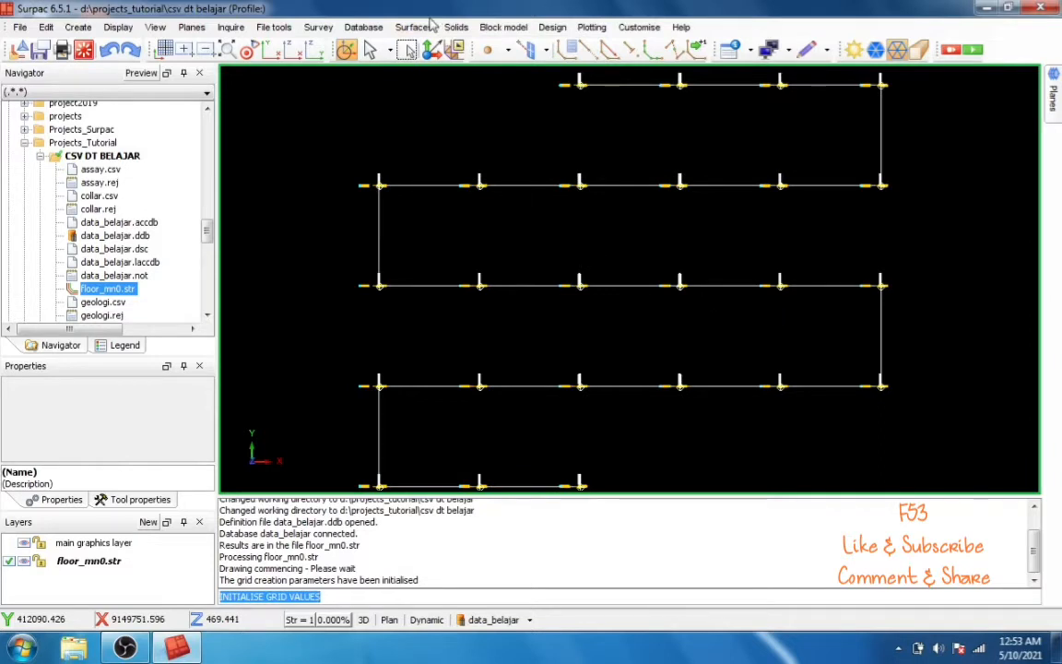
pyautogui.click(601, 323)
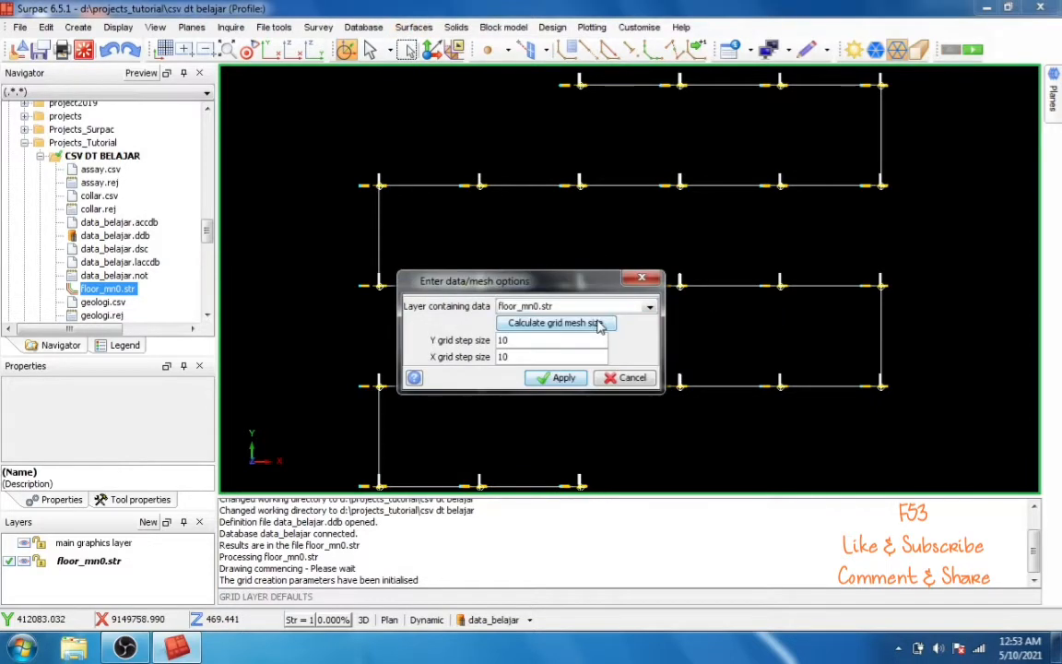
pyautogui.click(556, 378)
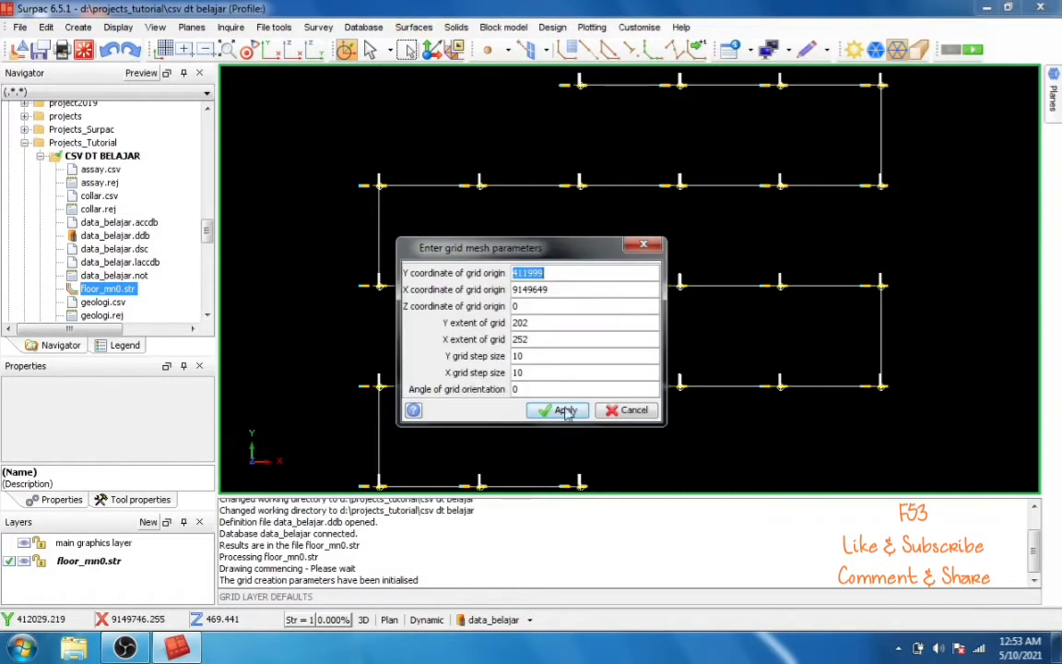
pyautogui.click(559, 408)
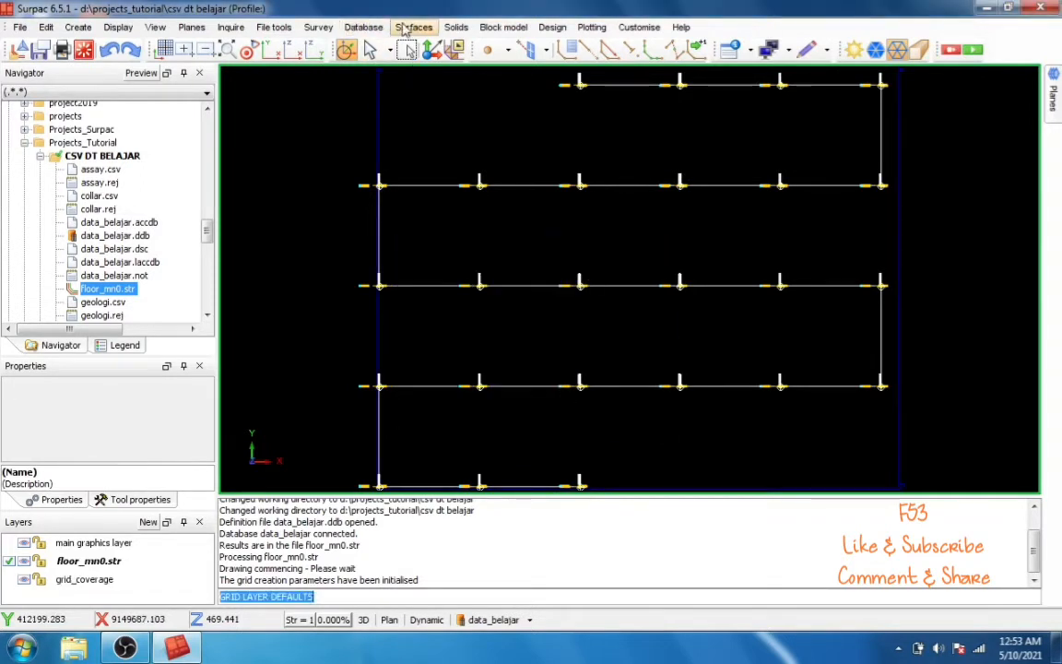
# Step: Estimate the grid values by triangulation from the floor_mn string file, using the Z field, string range 1,32000 and no constraints
pyautogui.click(413, 27)
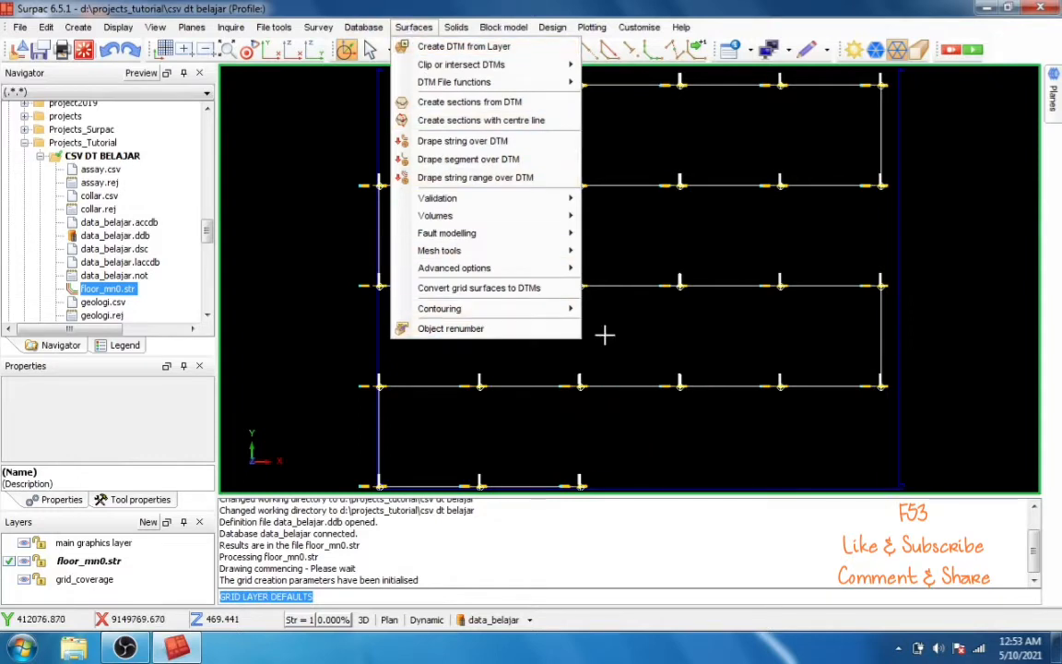
pyautogui.moveTo(517, 308)
pyautogui.moveTo(682, 346)
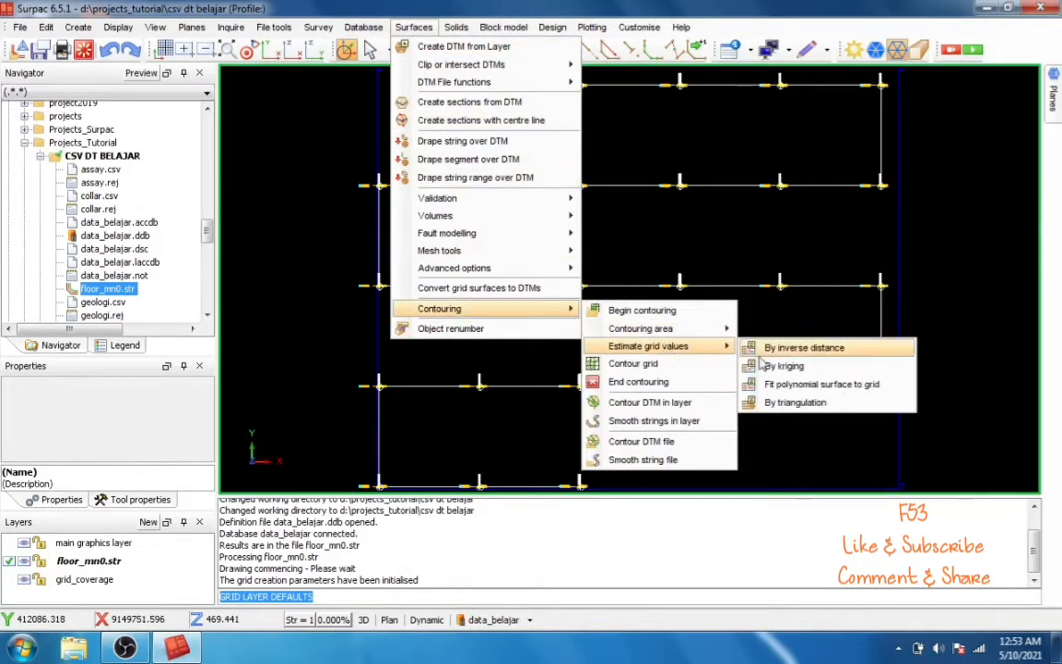
pyautogui.click(795, 403)
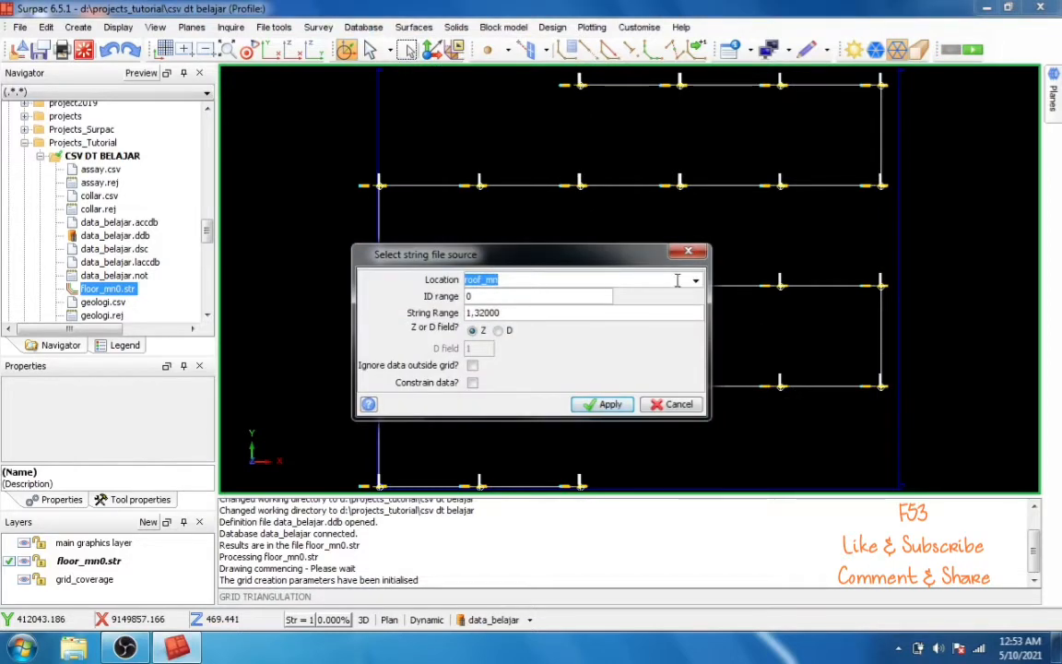
pyautogui.click(695, 280)
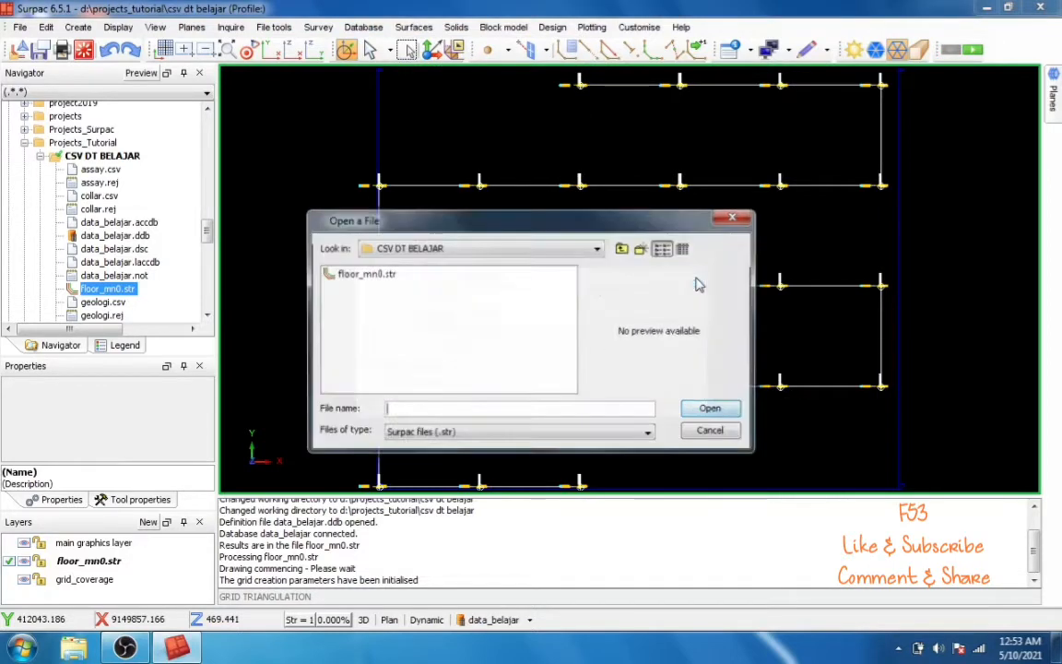
pyautogui.click(365, 274)
pyautogui.click(708, 409)
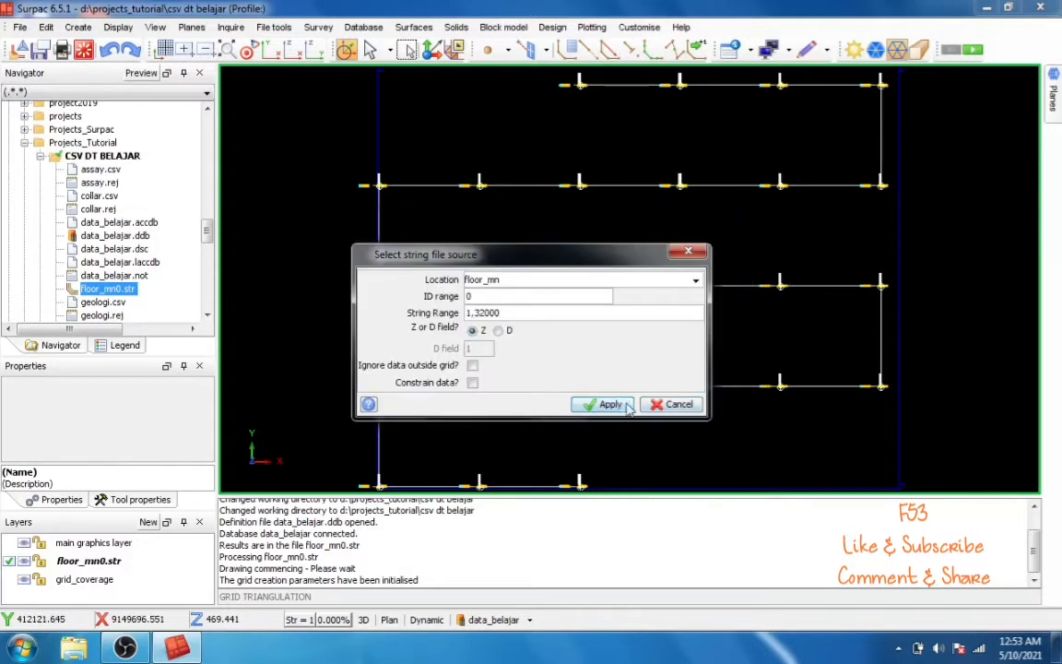
pyautogui.click(627, 407)
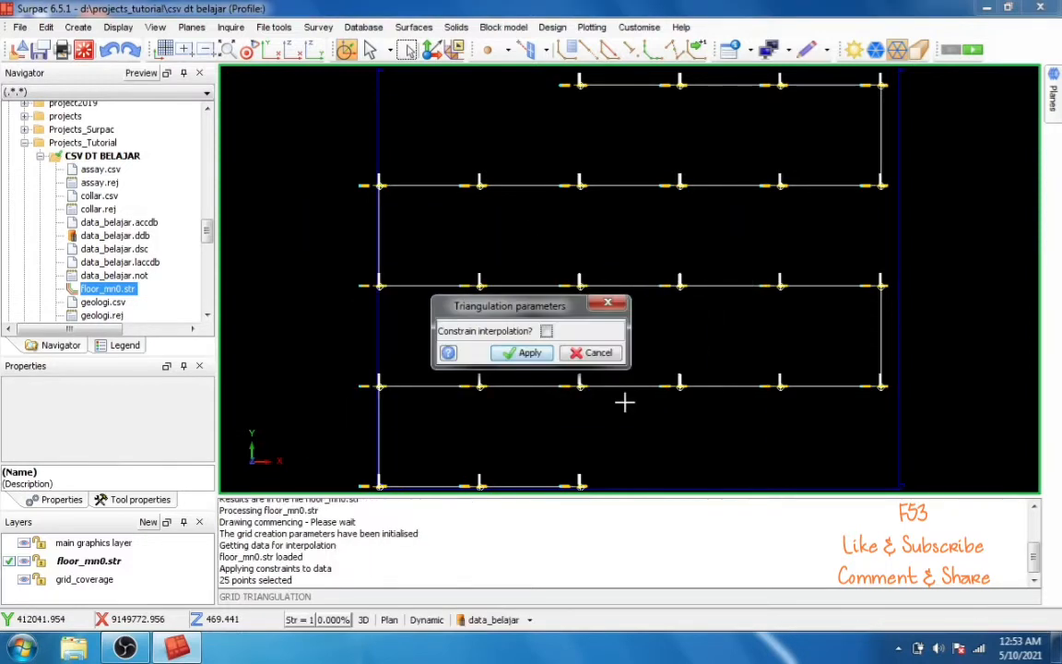
pyautogui.click(525, 352)
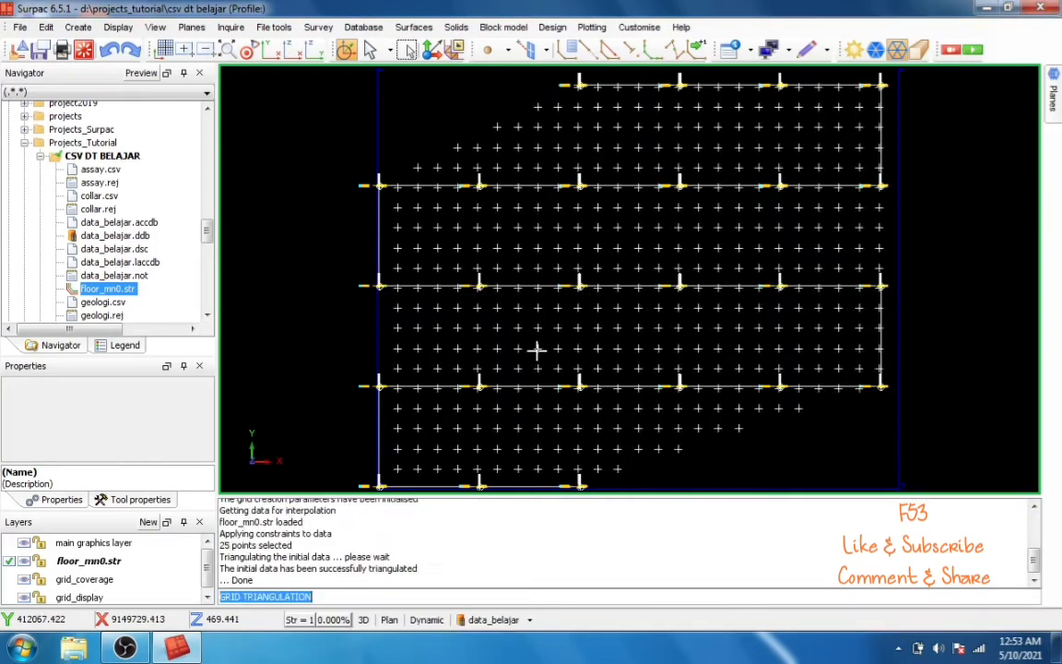
# Step: Begin contouring the grid into a display layer named contours_floor_mn
pyautogui.click(414, 26)
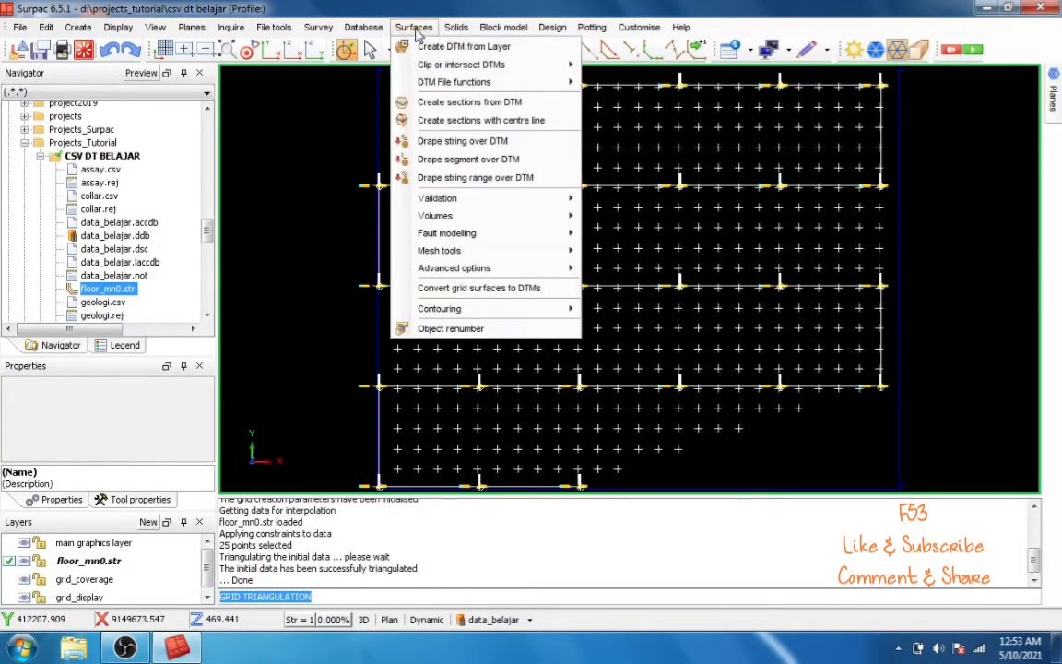
pyautogui.moveTo(469, 308)
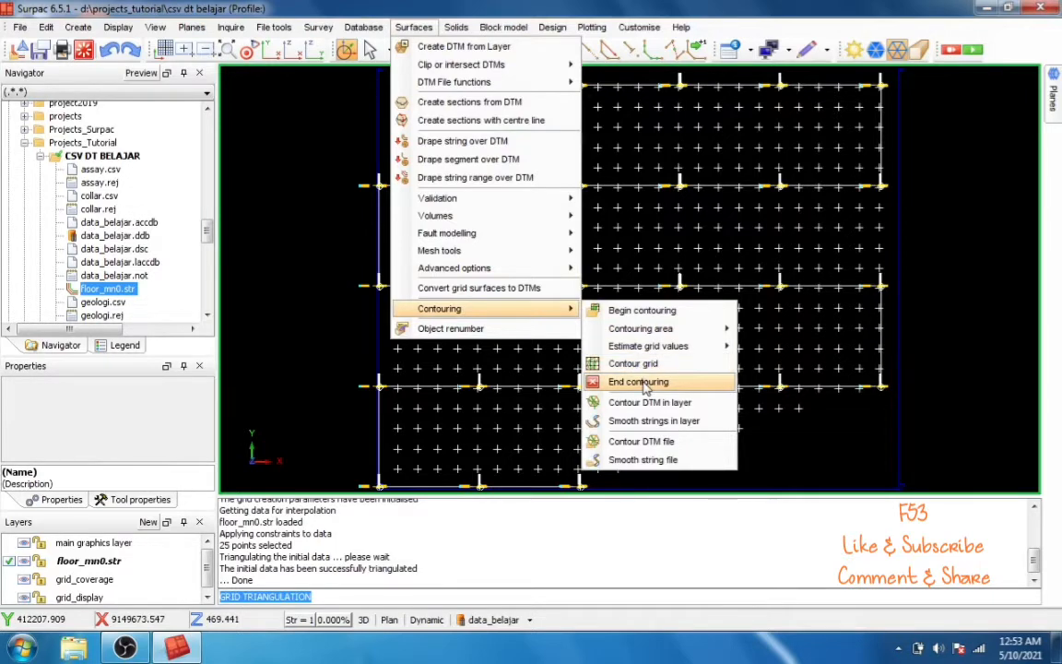
pyautogui.click(613, 363)
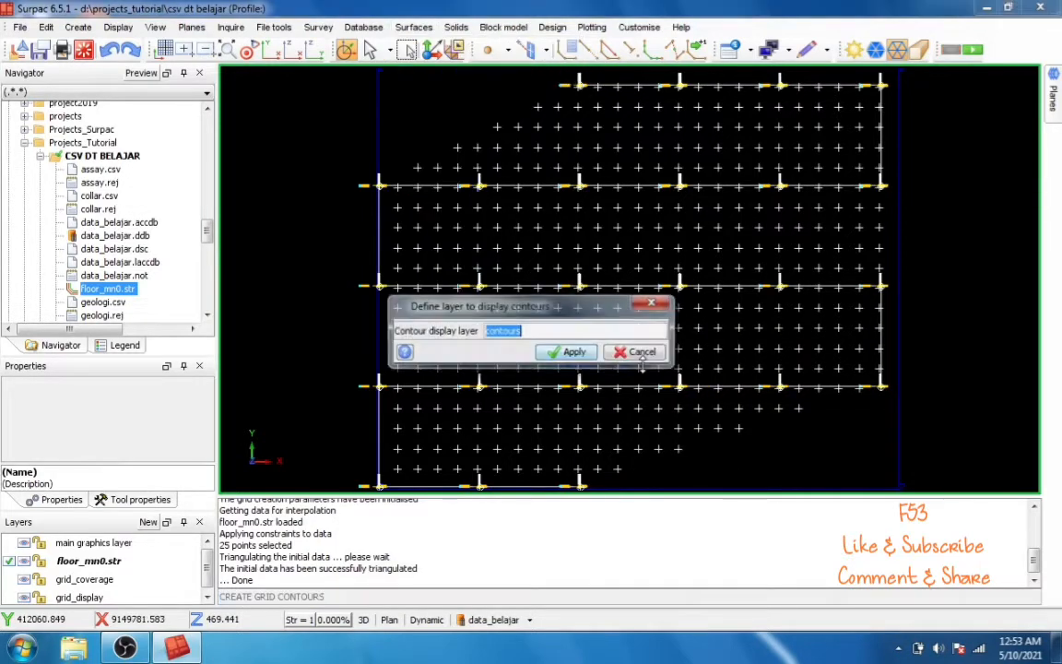
pyautogui.click(537, 329)
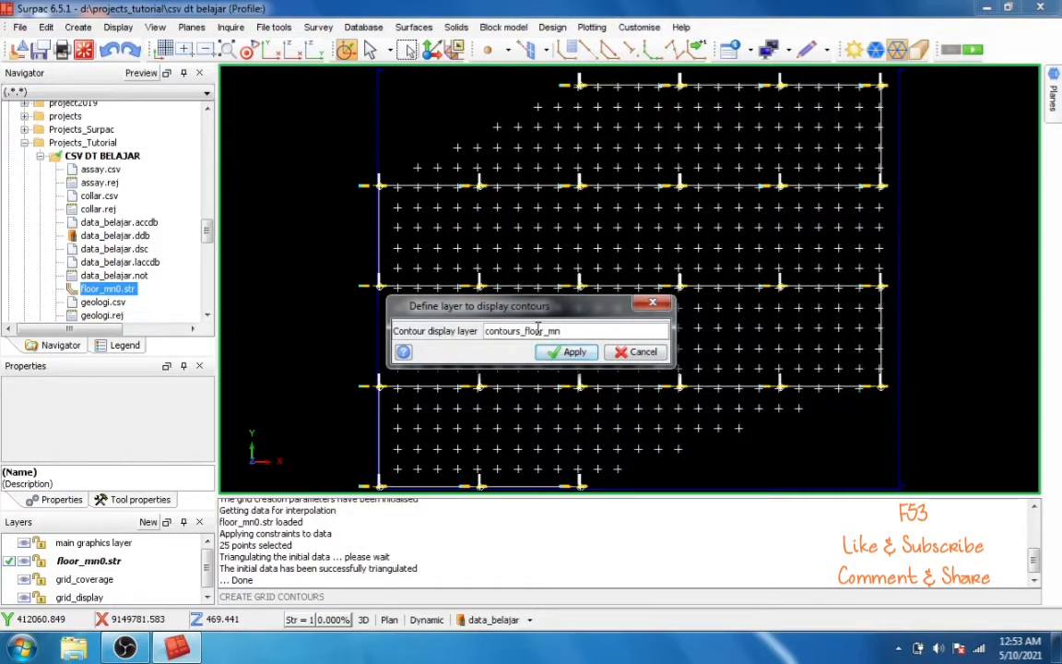
pyautogui.press('Return')
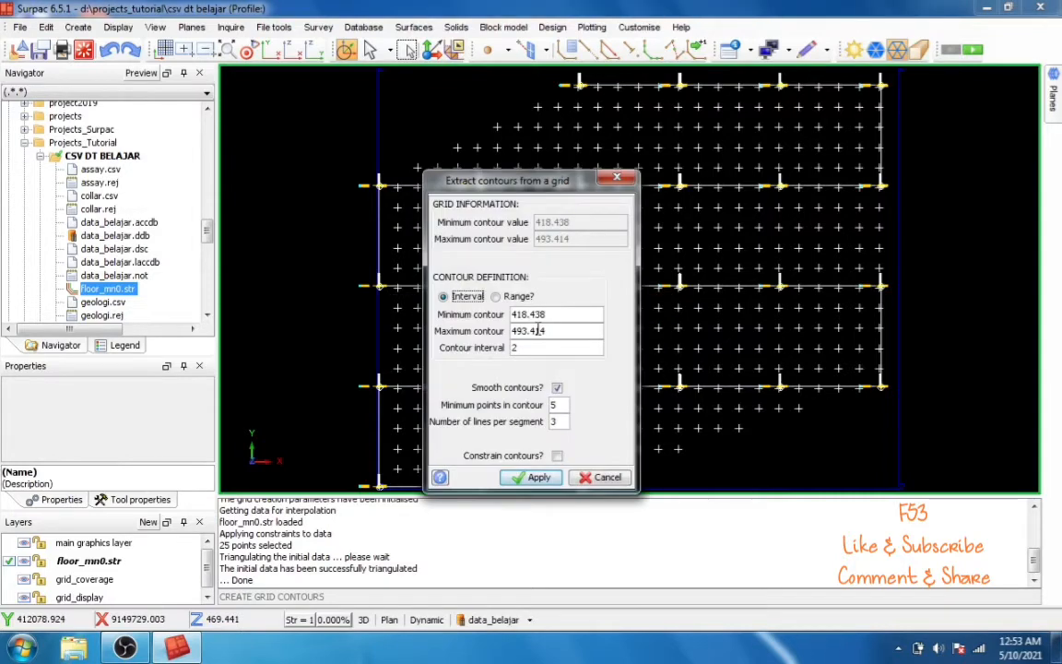
# Step: Extract smoothed contours at interval 2 in blue with red index contours every 10, overwriting the ssi_styles:contours.ssi styles file
pyautogui.click(557, 387)
pyautogui.click(557, 387)
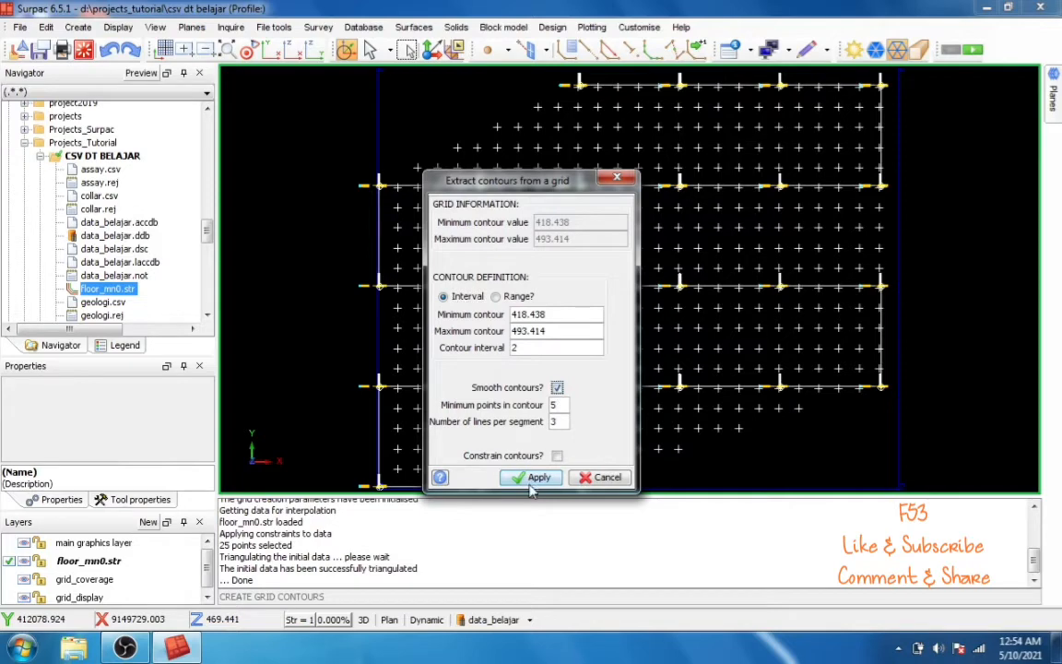
pyautogui.click(532, 483)
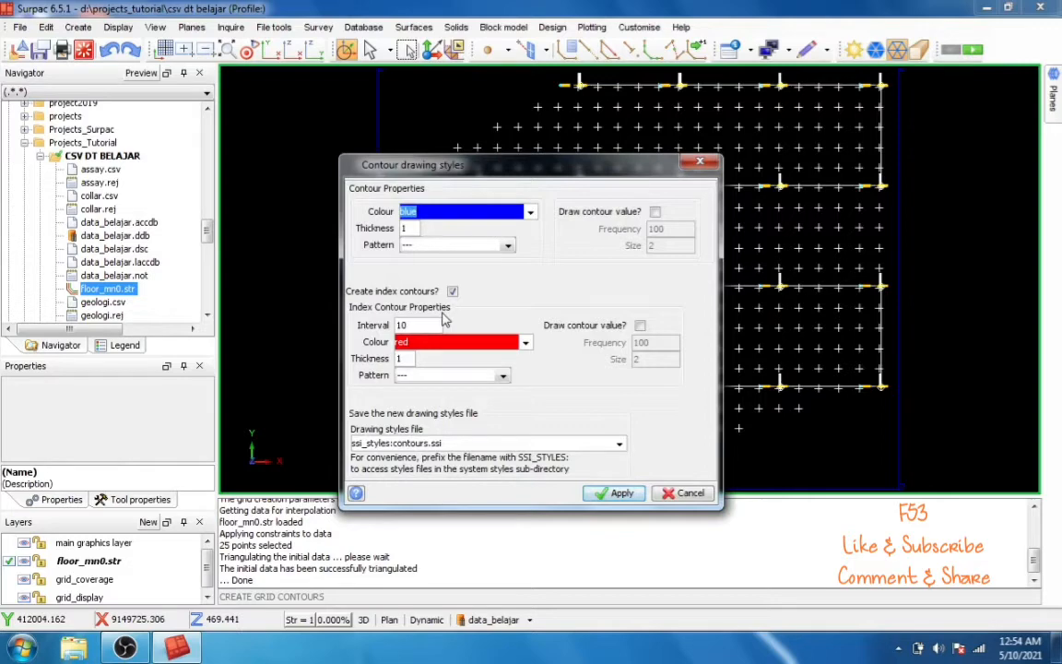
pyautogui.click(630, 496)
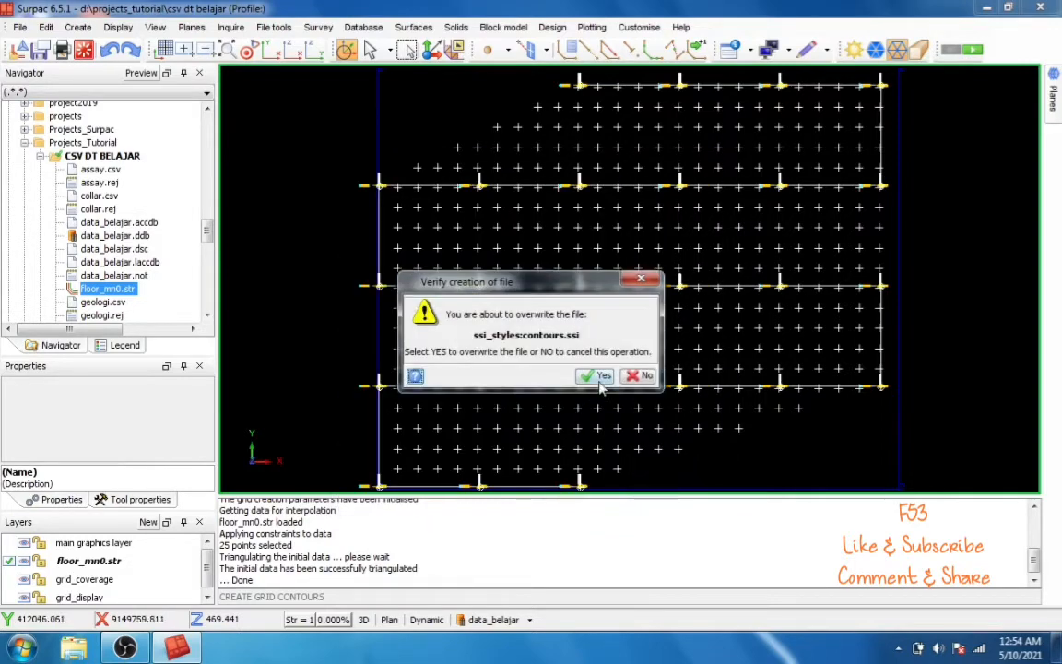
pyautogui.click(599, 378)
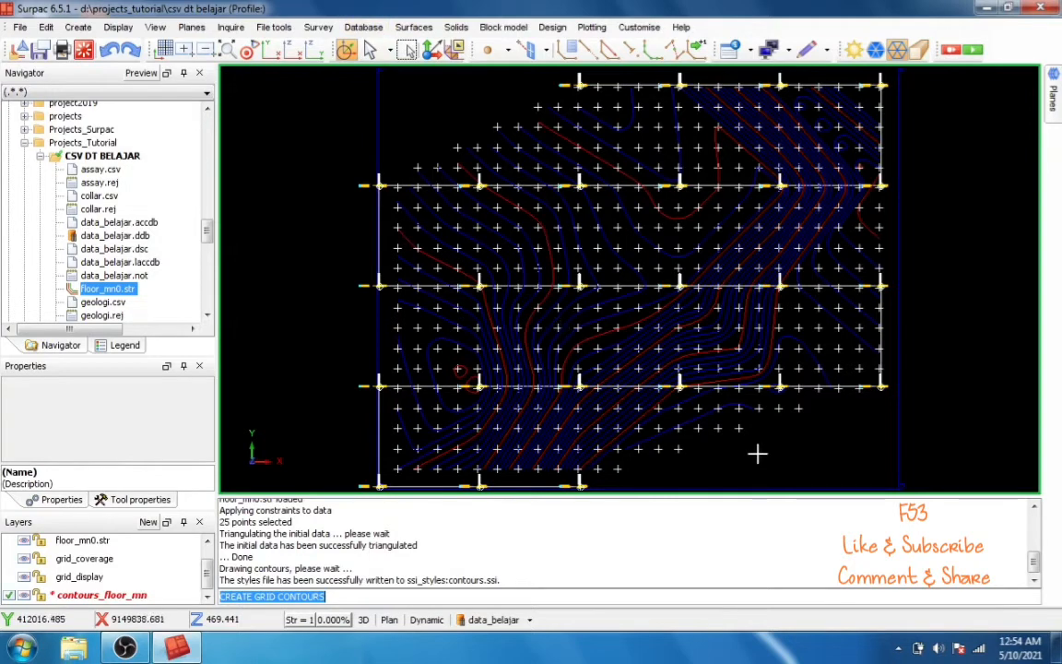
# Step: End contouring and exit grid mode
pyautogui.click(413, 27)
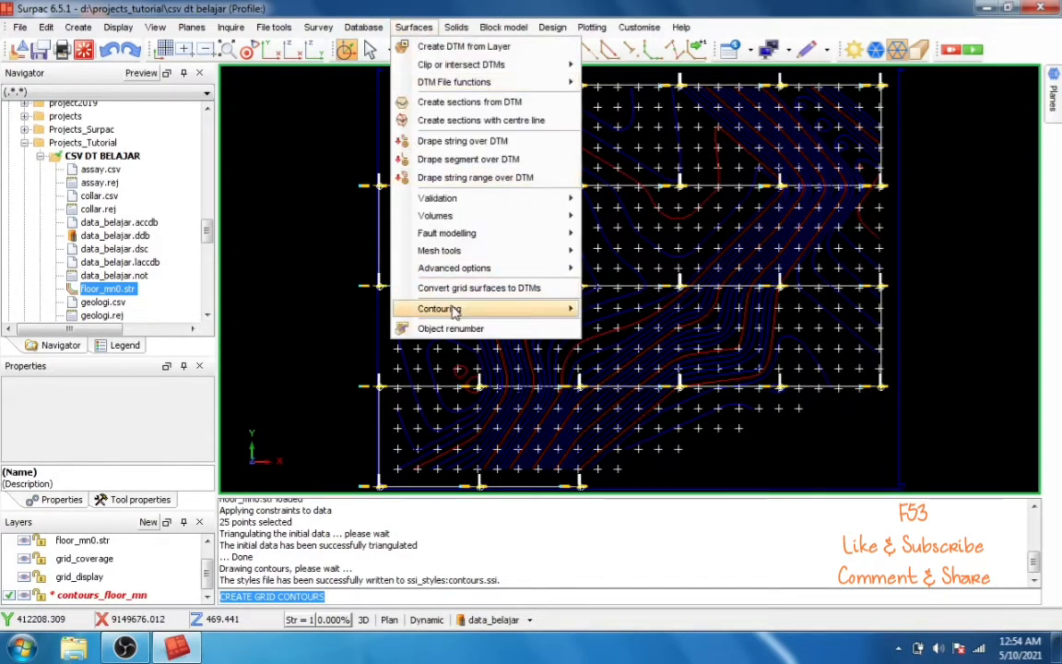
pyautogui.moveTo(557, 309)
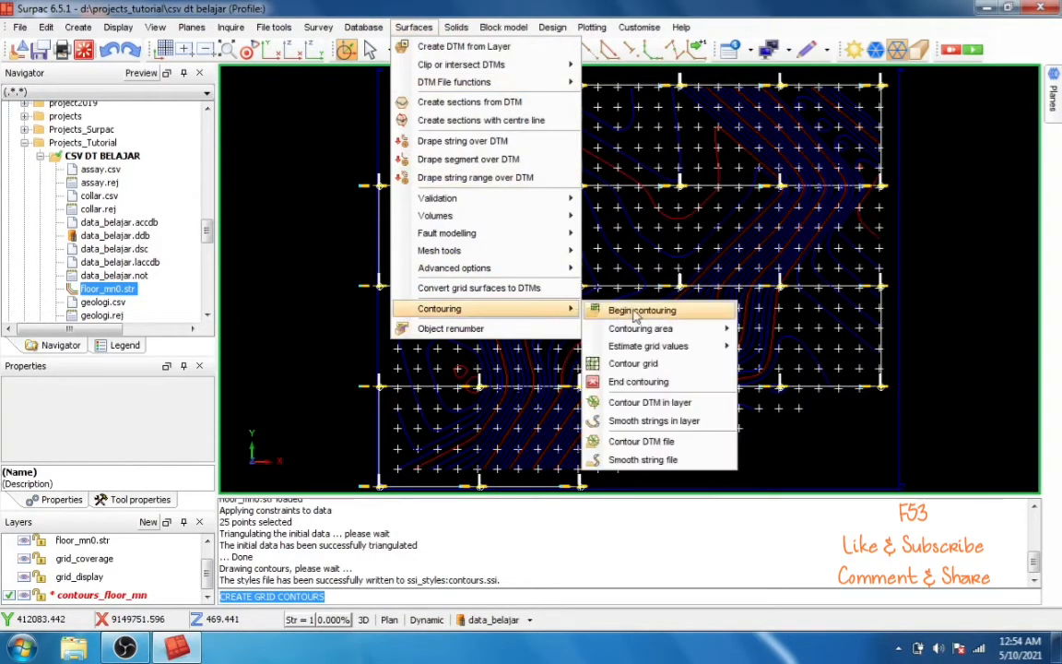
pyautogui.click(639, 384)
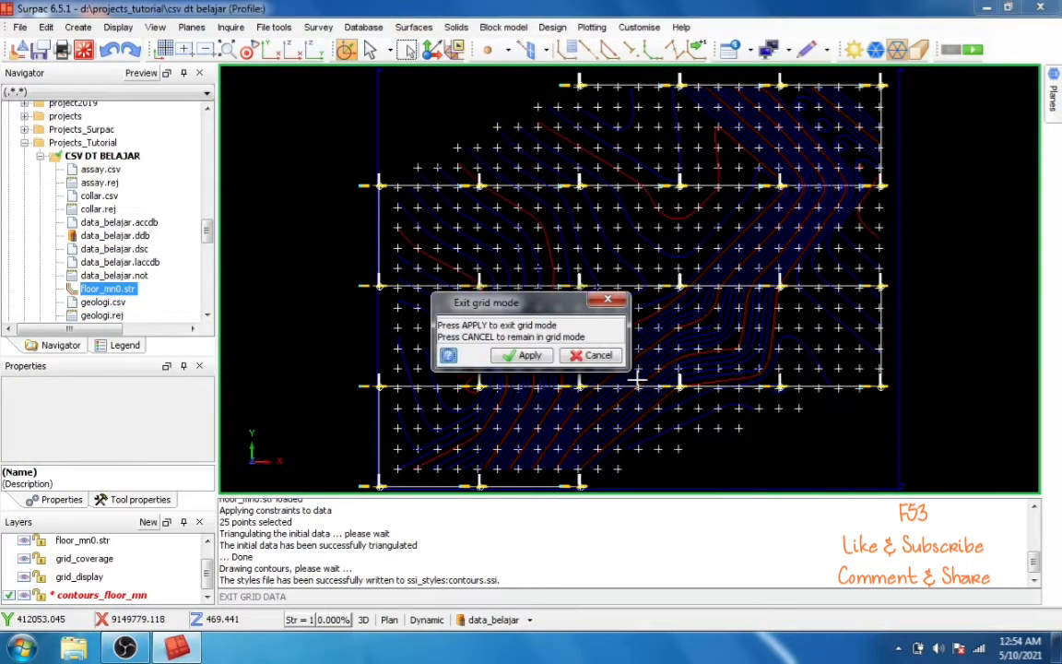
pyautogui.click(528, 358)
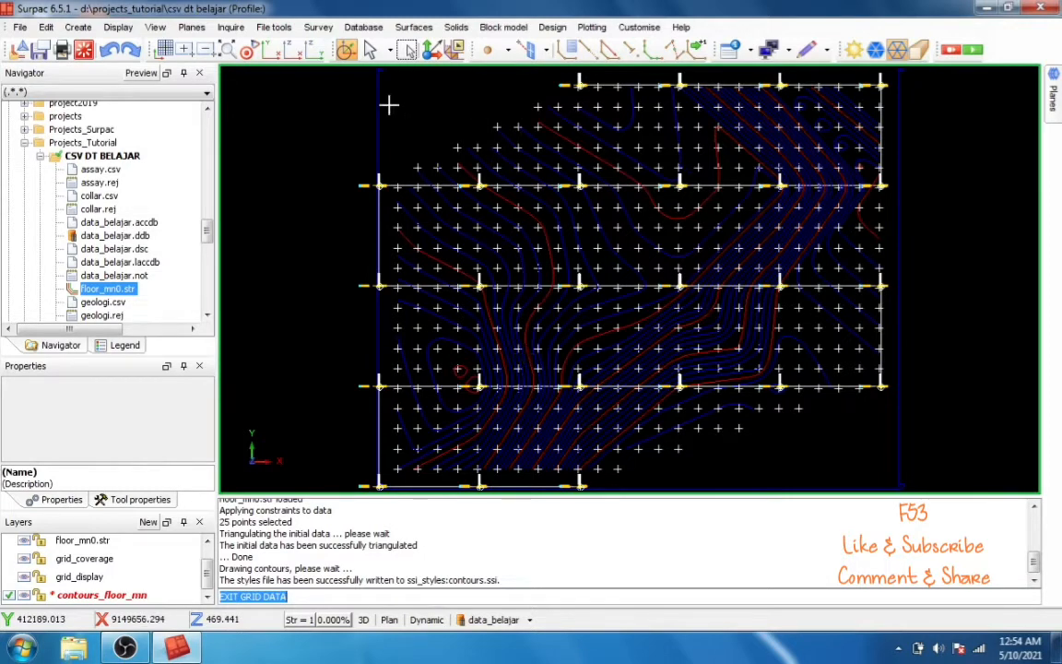
# Step: Save the contours_floor_mn layer as a Surpac string file named countours_floor_mn in text format
pyautogui.click(44, 55)
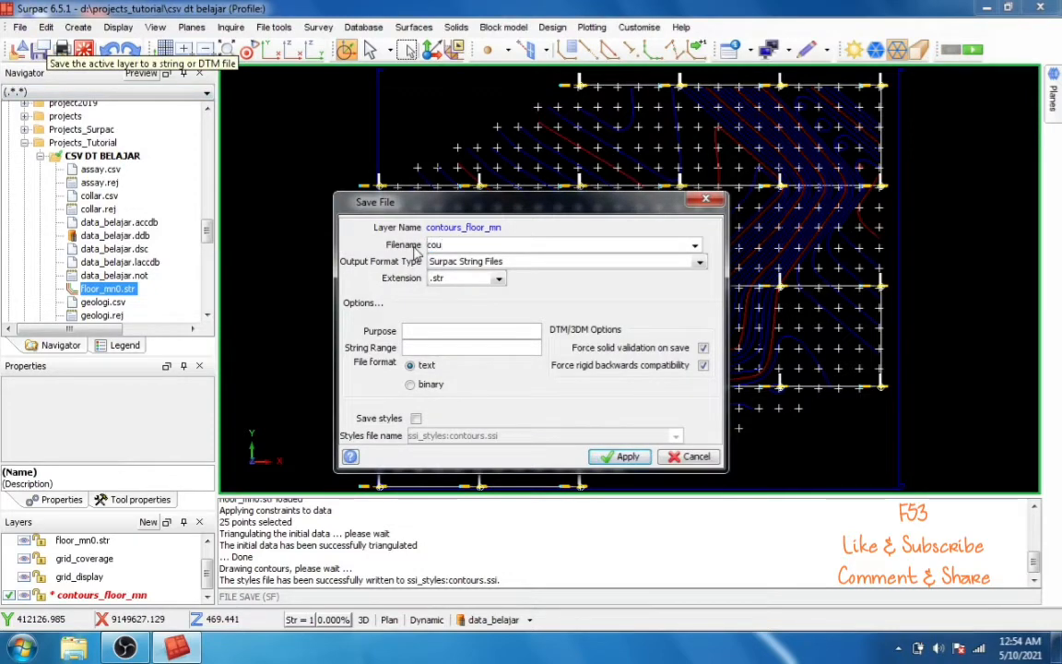
pyautogui.write('counto')
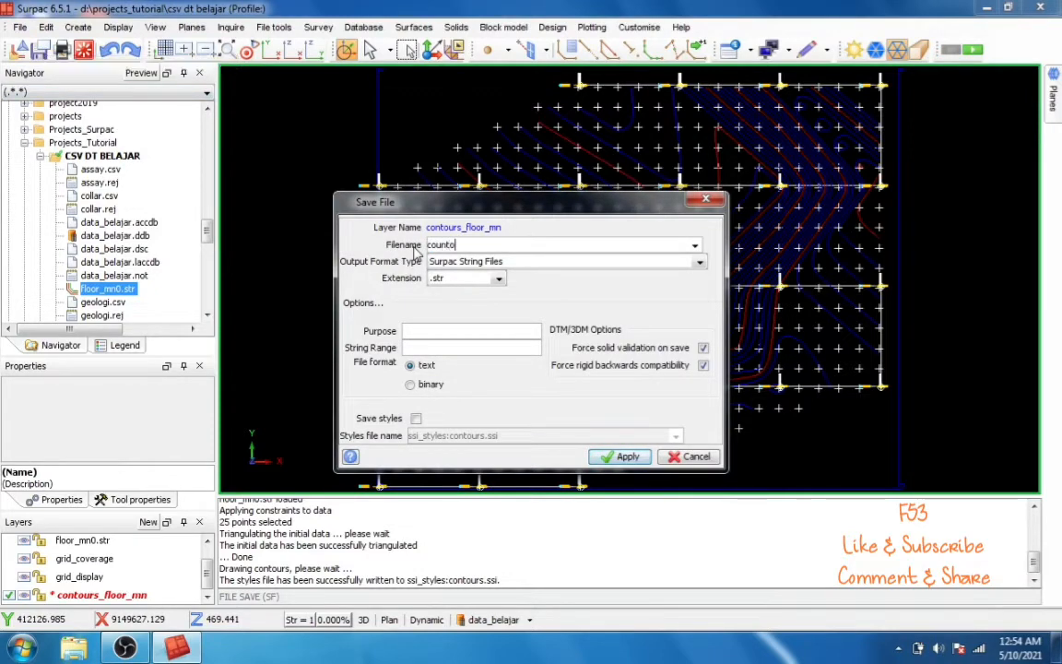
pyautogui.write('urs_floor_mn')
pyautogui.click(627, 458)
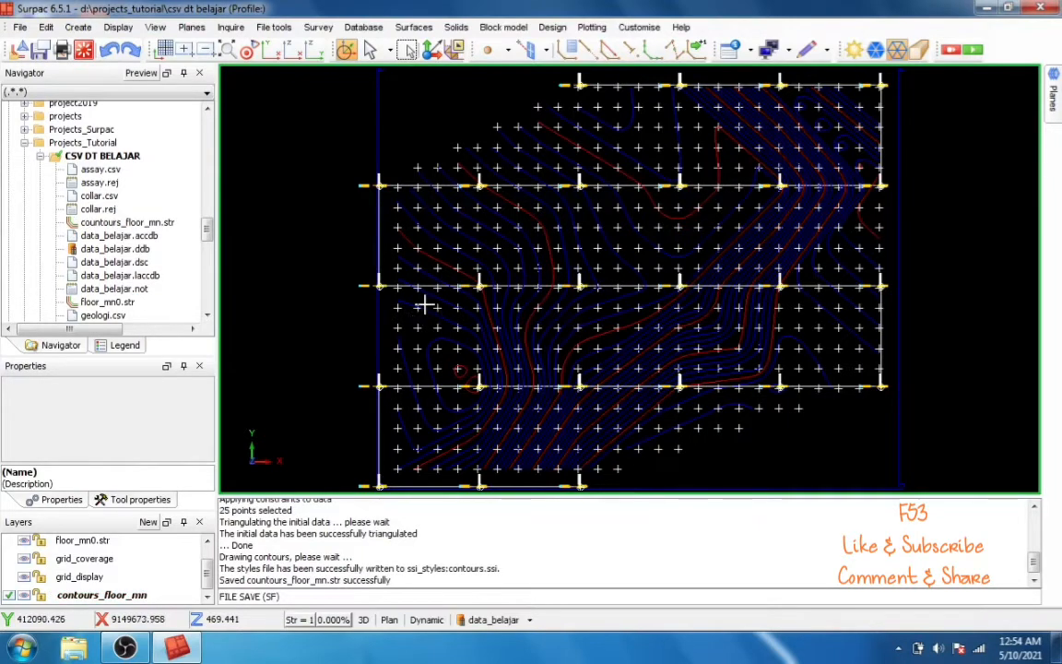
# Step: Clear all graphics and load only the countours_floor_mn.str contour file
pyautogui.click(84, 51)
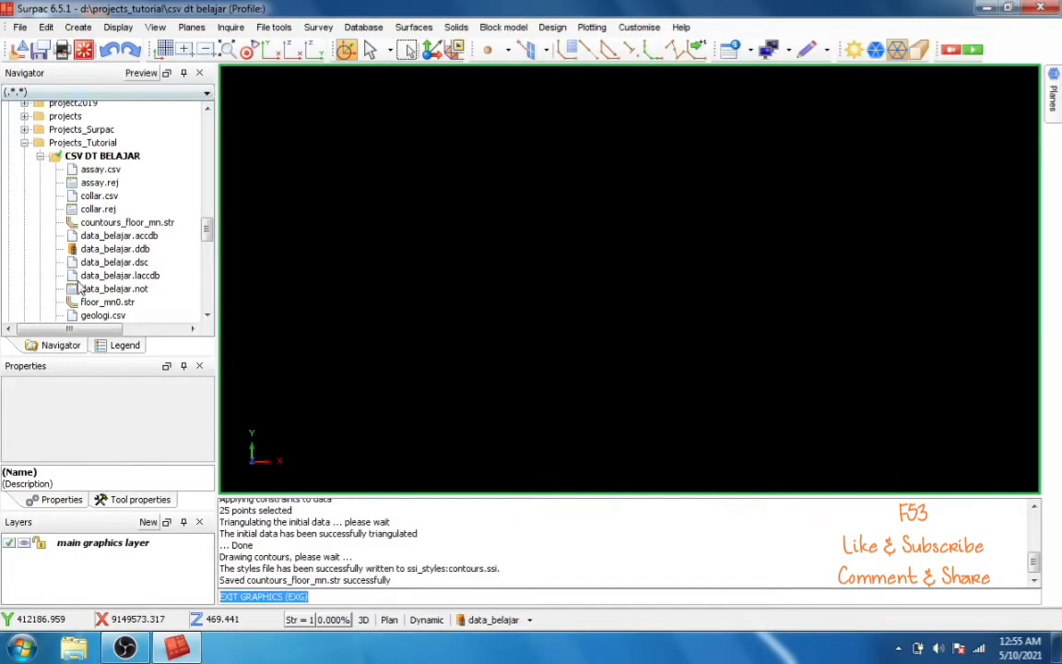
pyautogui.click(111, 224)
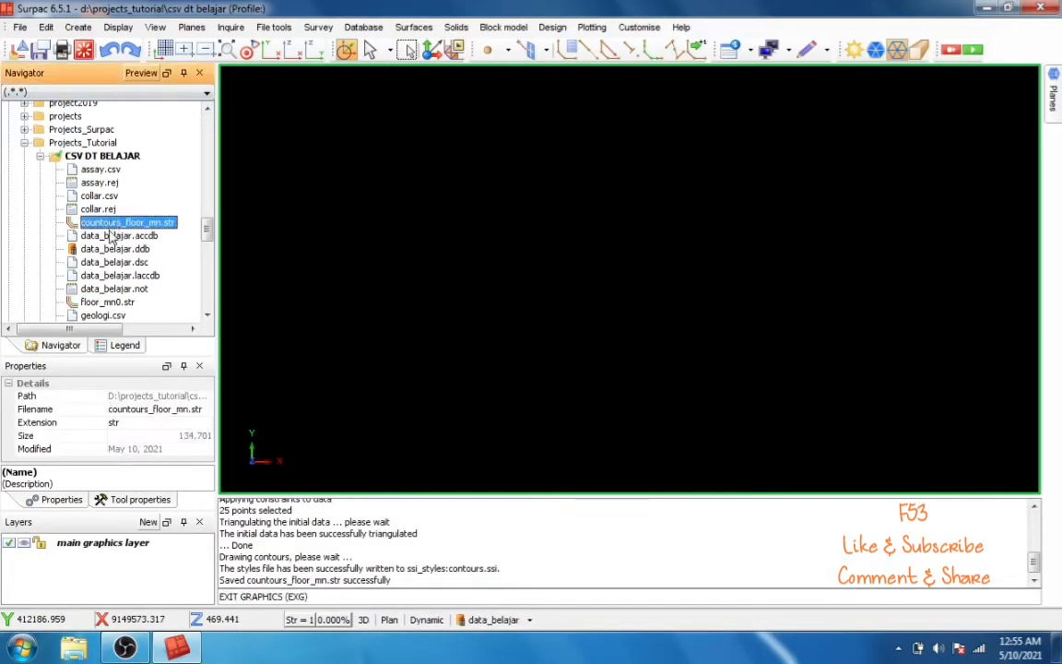
pyautogui.moveTo(106, 222)
pyautogui.mouseDown()
pyautogui.moveTo(103, 214)
pyautogui.moveTo(448, 275)
pyautogui.moveTo(437, 262)
pyautogui.mouseUp()
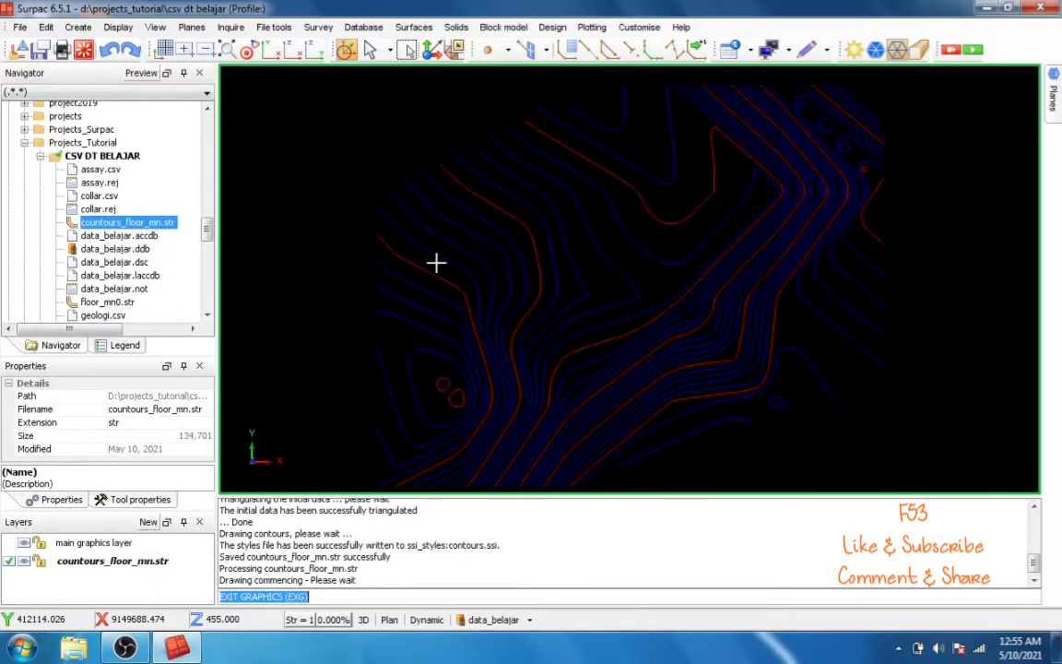
# Step: Create a DTM from the floor contour layer on the XY plane with the break line test
pyautogui.moveTo(578, 341); pyautogui.dragTo(614, 303)
pyautogui.click(415, 28)
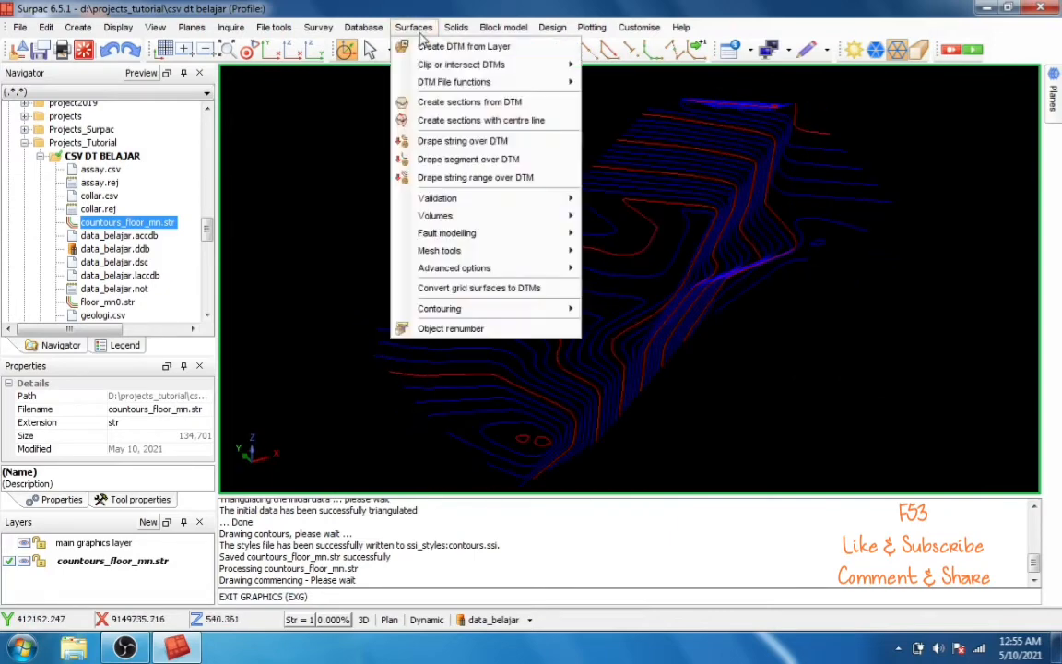
pyautogui.click(456, 46)
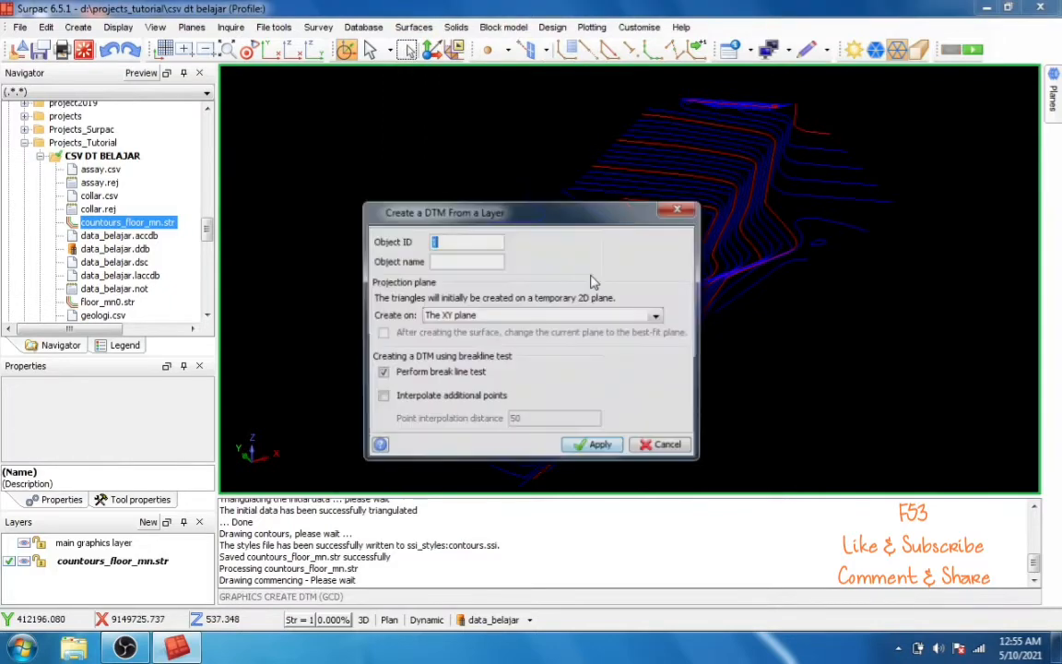
pyautogui.click(598, 447)
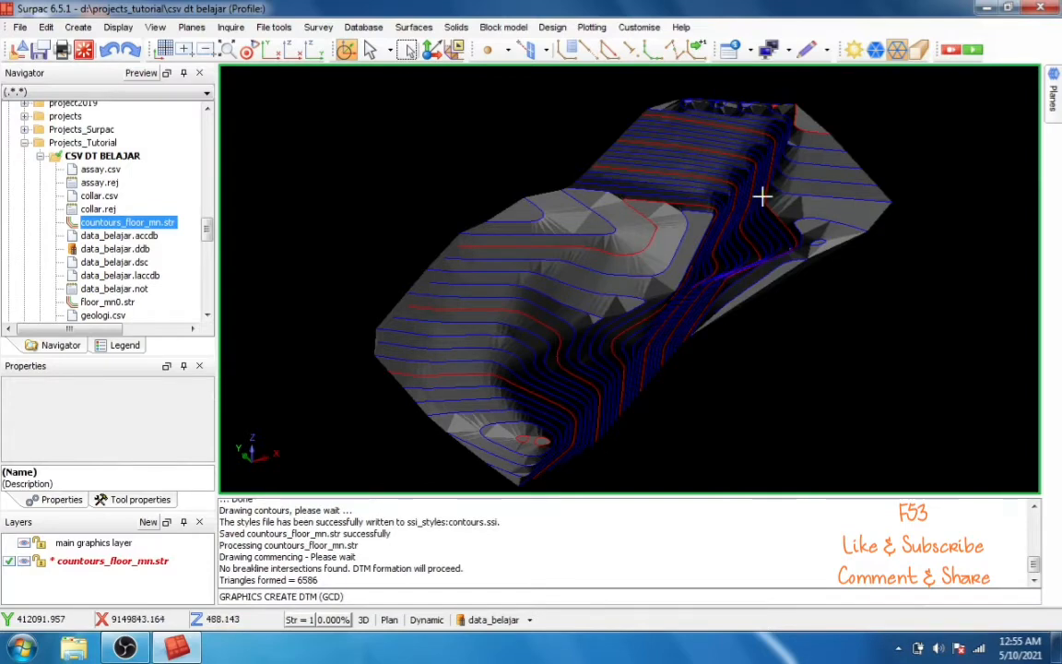
# Step: Save the floor surface as a Surpac DTM file named countours_floor_mn in text format, overwriting the existing string file
pyautogui.click(39, 51)
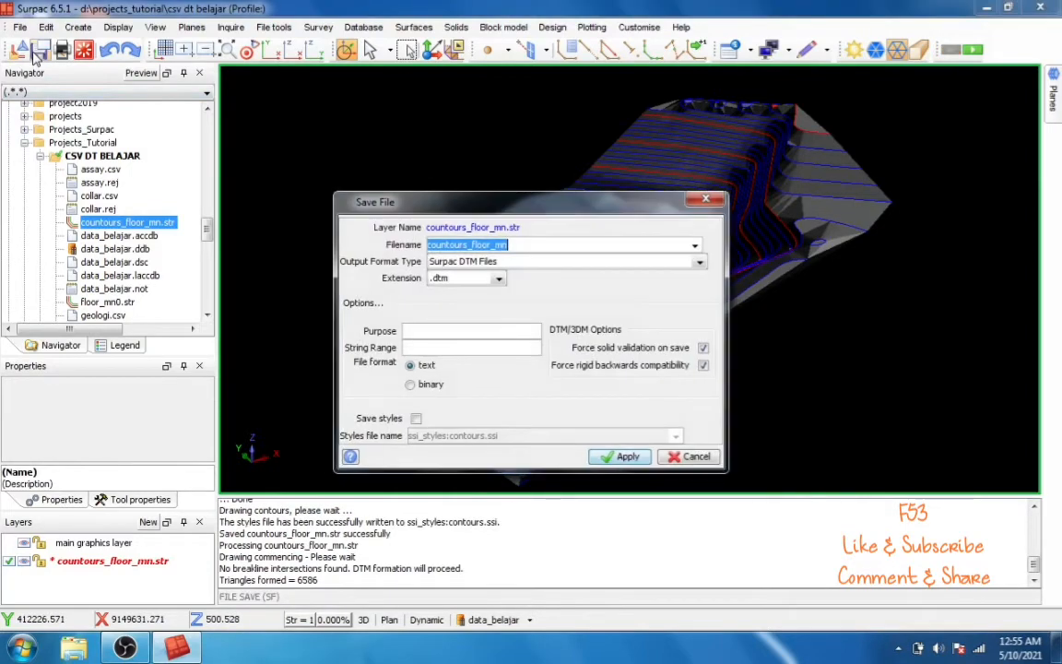
pyautogui.click(527, 247)
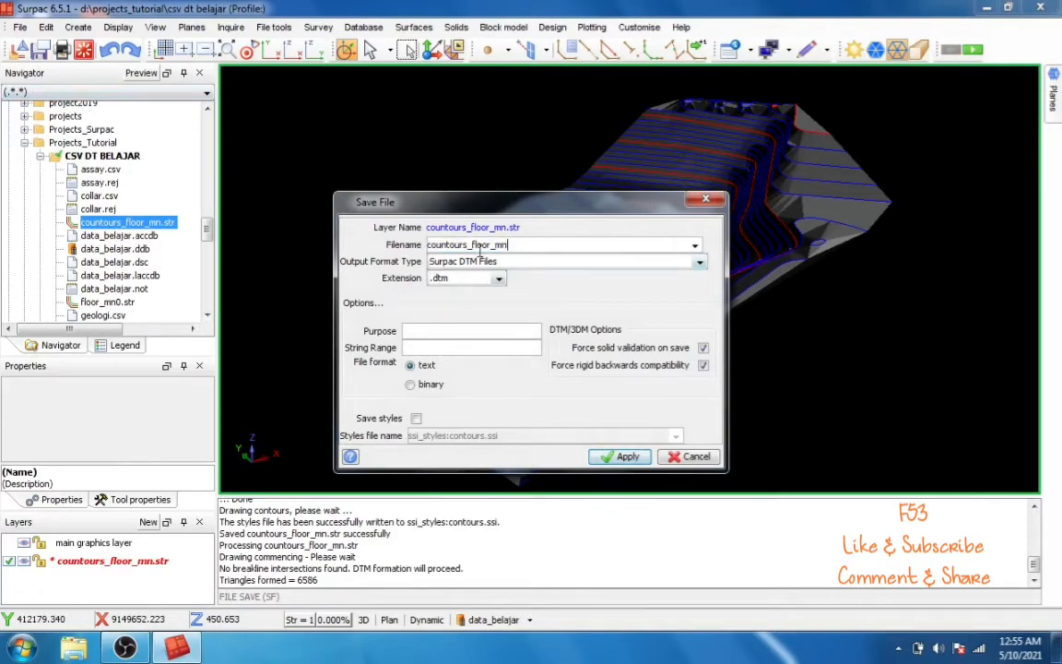
pyautogui.click(633, 459)
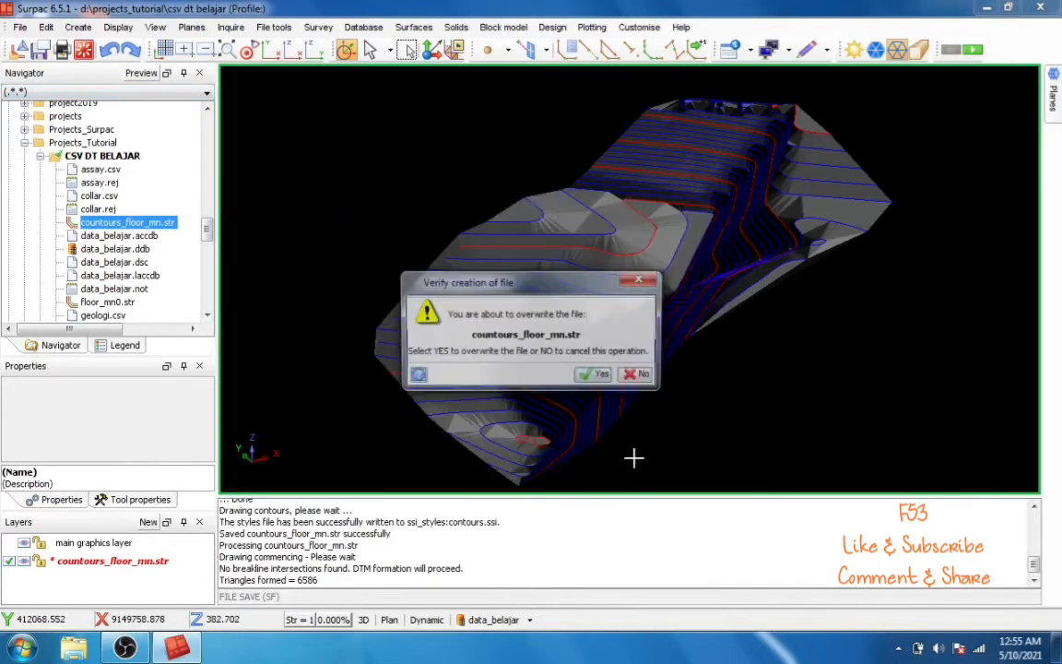
pyautogui.click(596, 378)
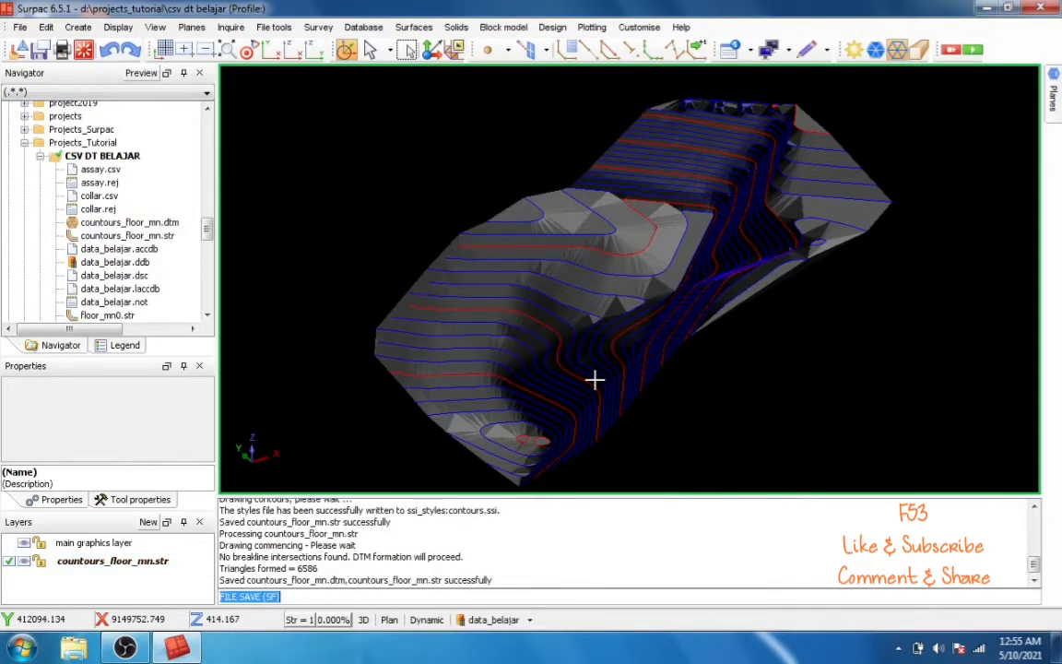
# Step: Clear all graphics and load only the countours_floor_mn.dtm surface in a tilted 3D view
pyautogui.click(83, 49)
pyautogui.moveTo(129, 223)
pyautogui.mouseDown()
pyautogui.moveTo(436, 241)
pyautogui.moveTo(424, 229)
pyautogui.mouseUp()
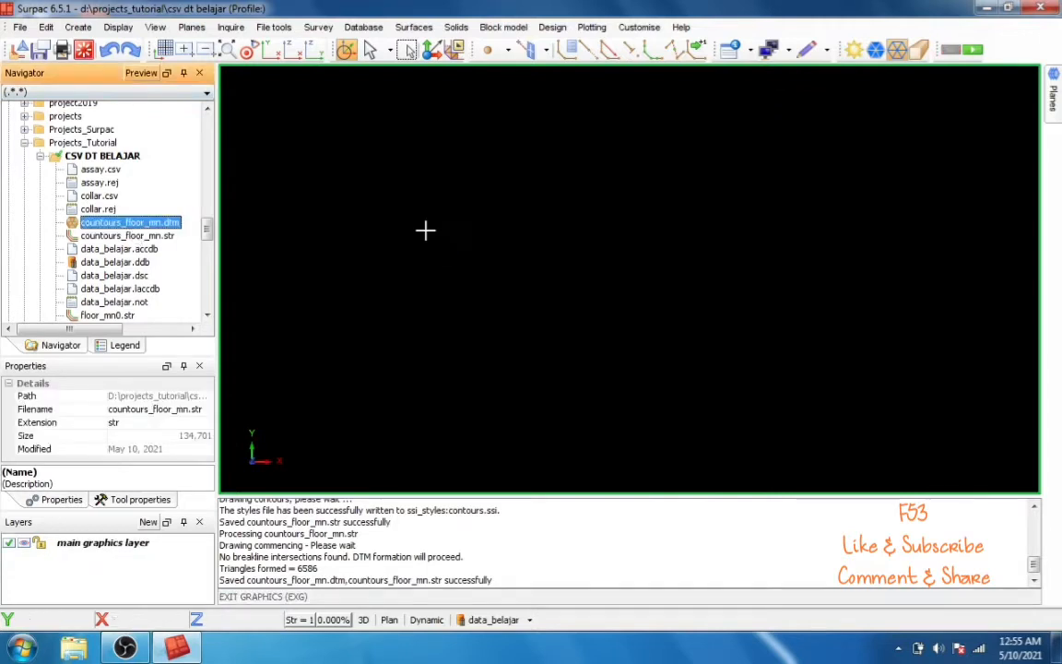
pyautogui.moveTo(526, 303); pyautogui.dragTo(585, 268)
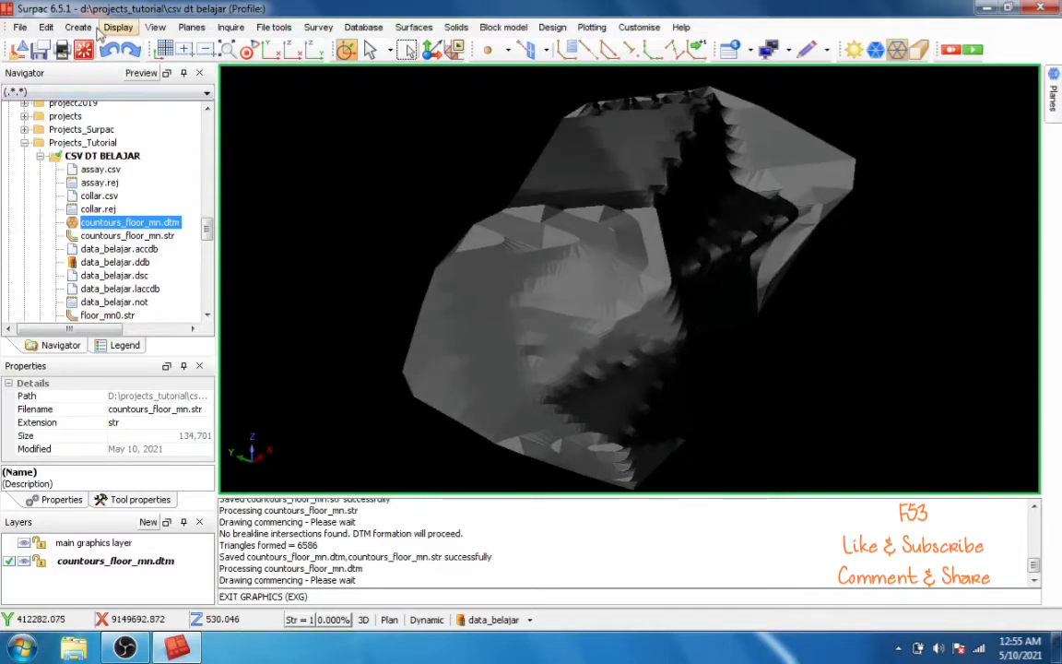
# Step: Apply surface colour banding by Z to the countours_floor_mn.dtm layer with the default band settings
pyautogui.click(118, 27)
pyautogui.click(175, 177)
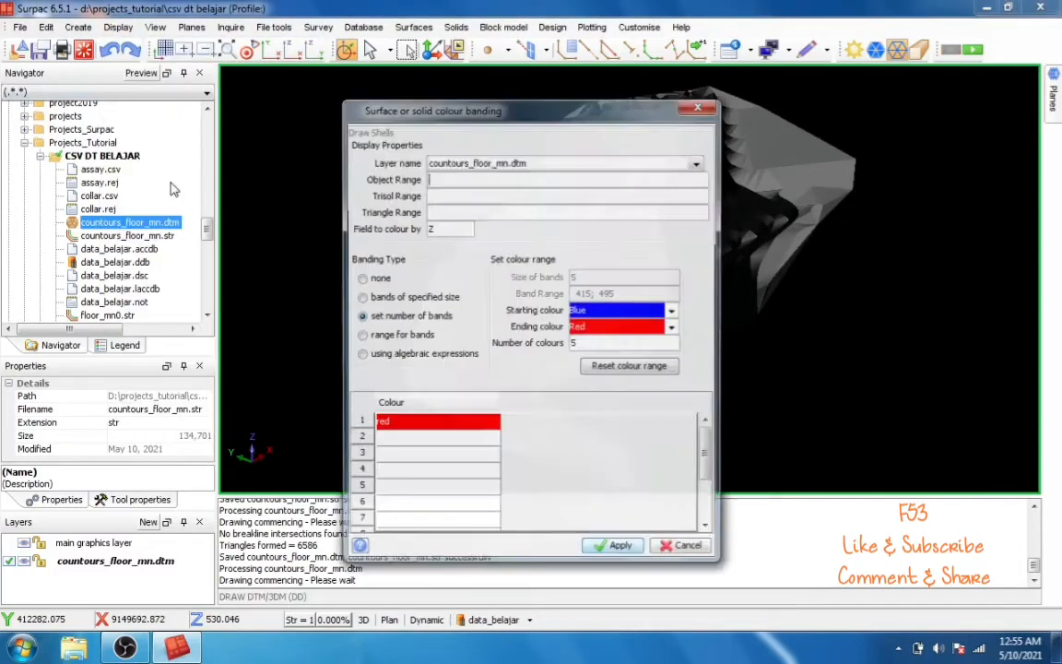
pyautogui.click(614, 549)
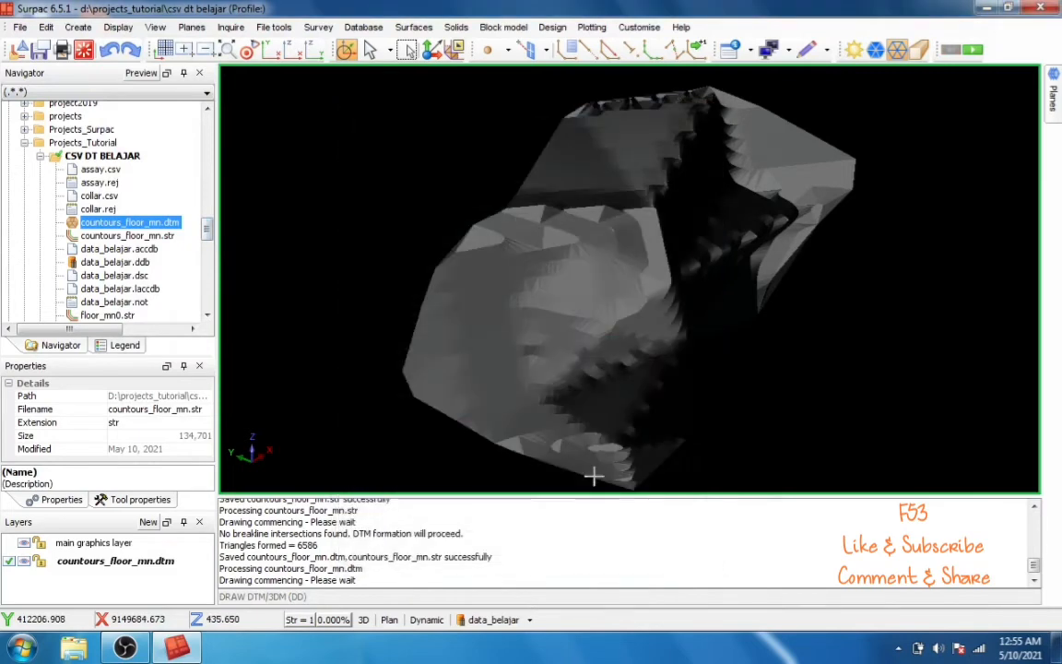
pyautogui.moveTo(586, 353); pyautogui.dragTo(553, 344)
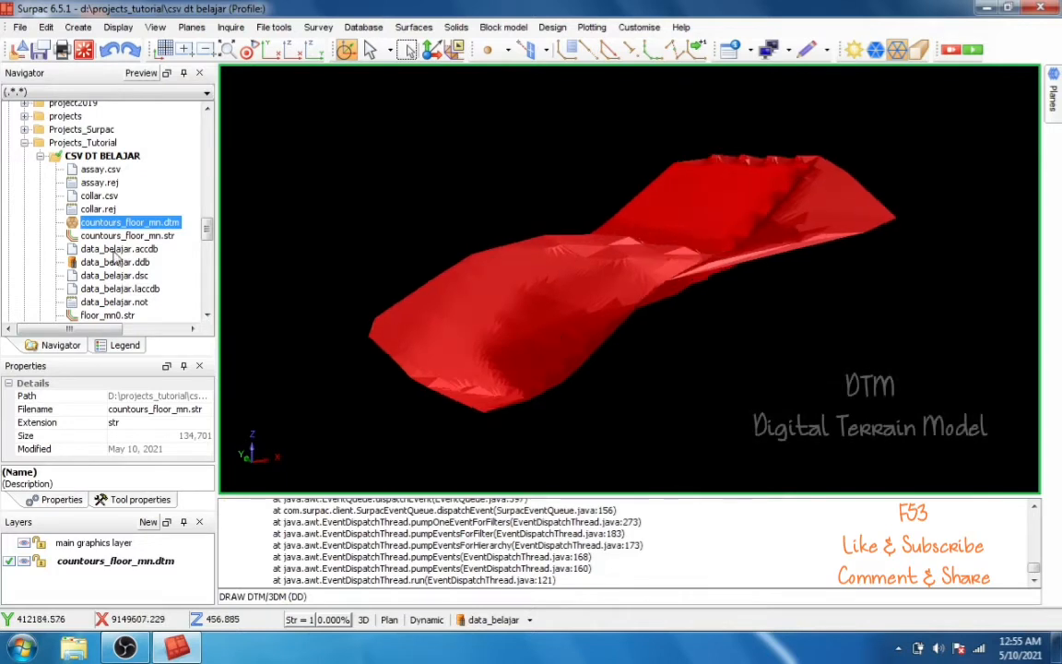
# Step: Start displaying the data_belajar drillholes with traces coloured by the litho field of the geologi table
pyautogui.click(529, 619)
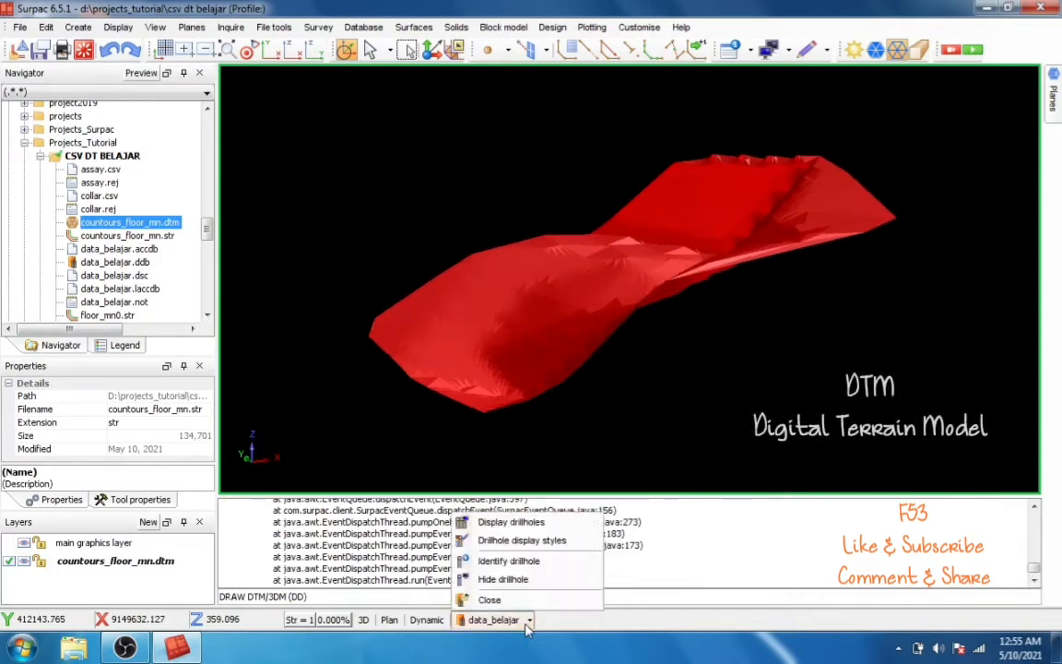
pyautogui.click(509, 522)
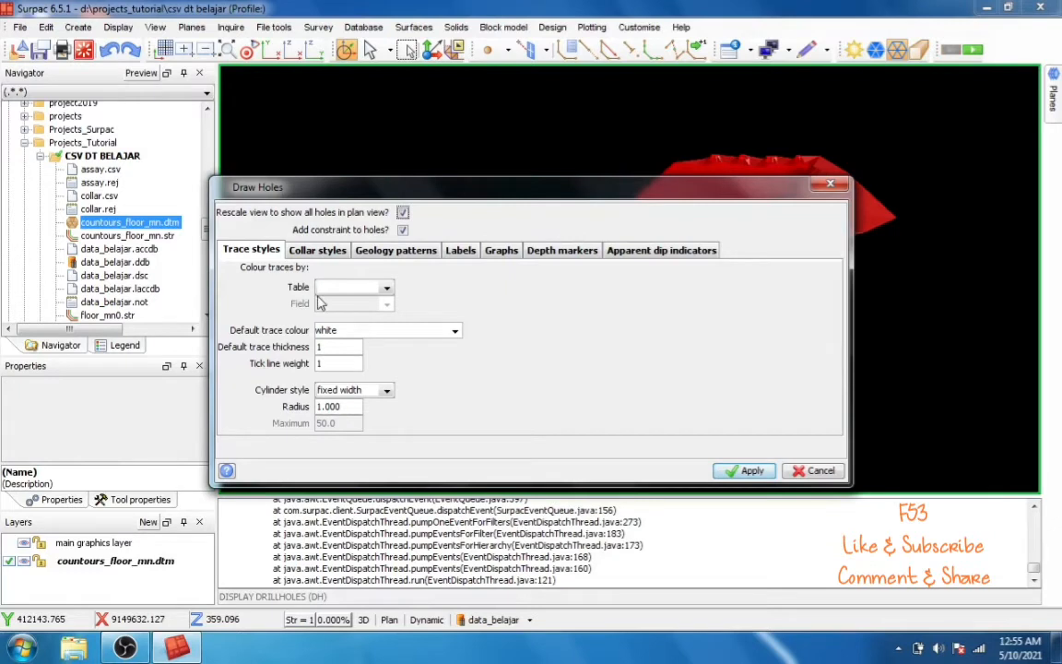
pyautogui.click(382, 287)
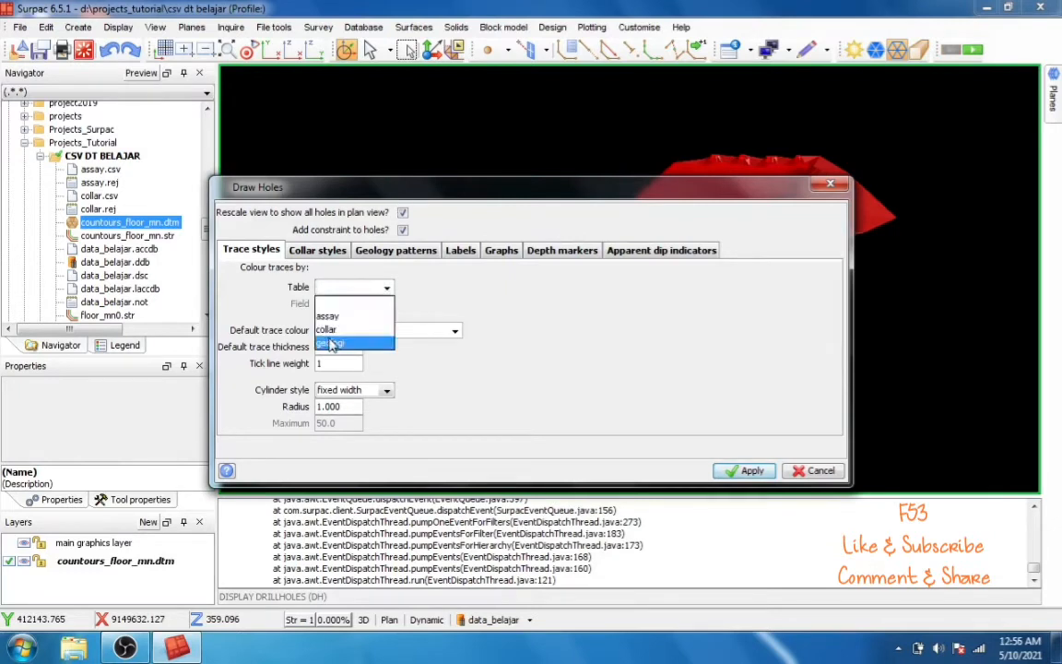
pyautogui.click(332, 344)
pyautogui.click(388, 305)
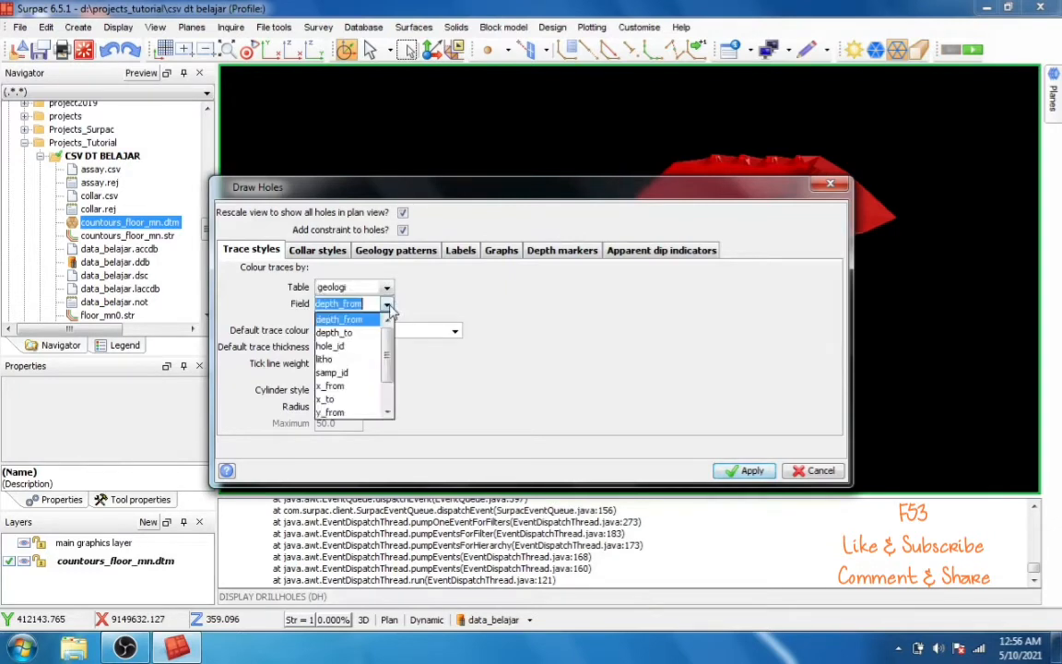
pyautogui.click(324, 359)
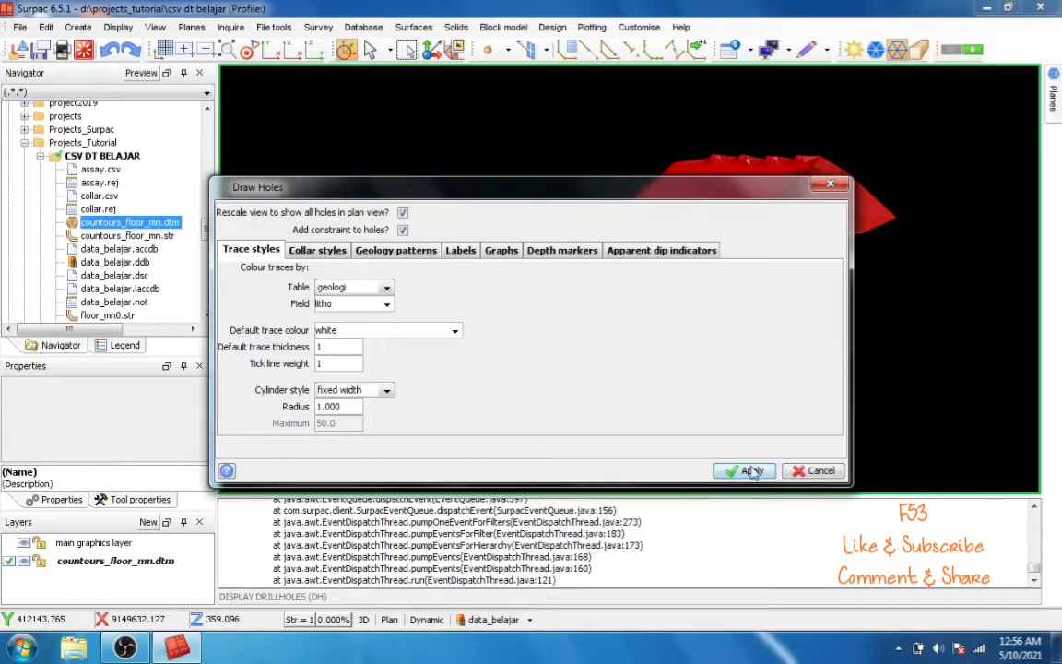
# Step: Label the drillholes with the litho field of the geologi table and enable depth markers with a major tick distance of 10.0
pyautogui.click(461, 251)
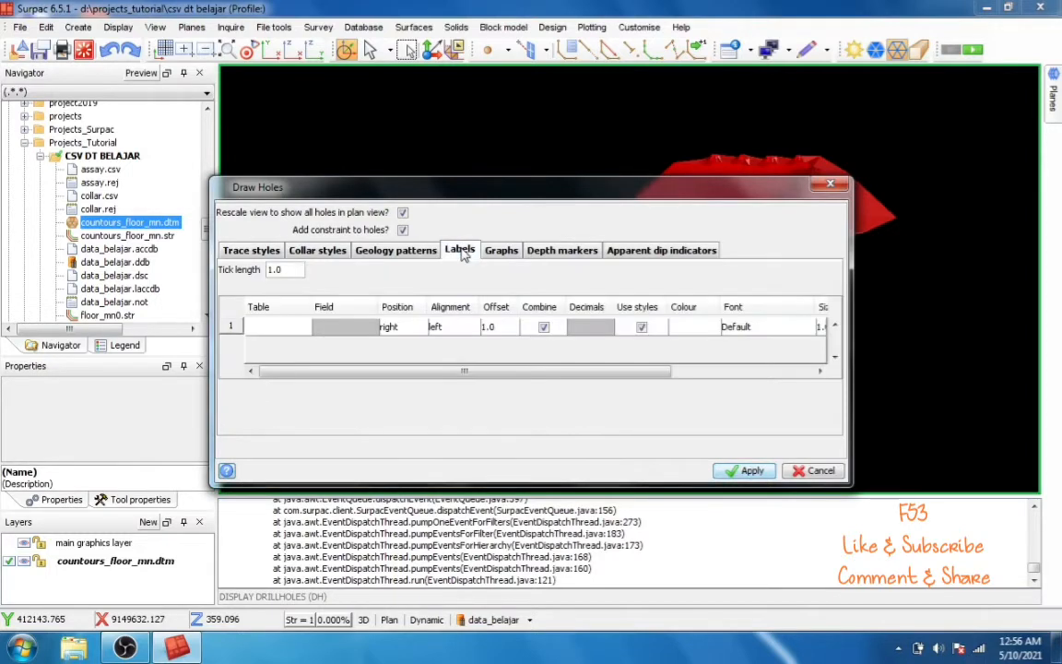
pyautogui.click(276, 327)
pyautogui.click(267, 370)
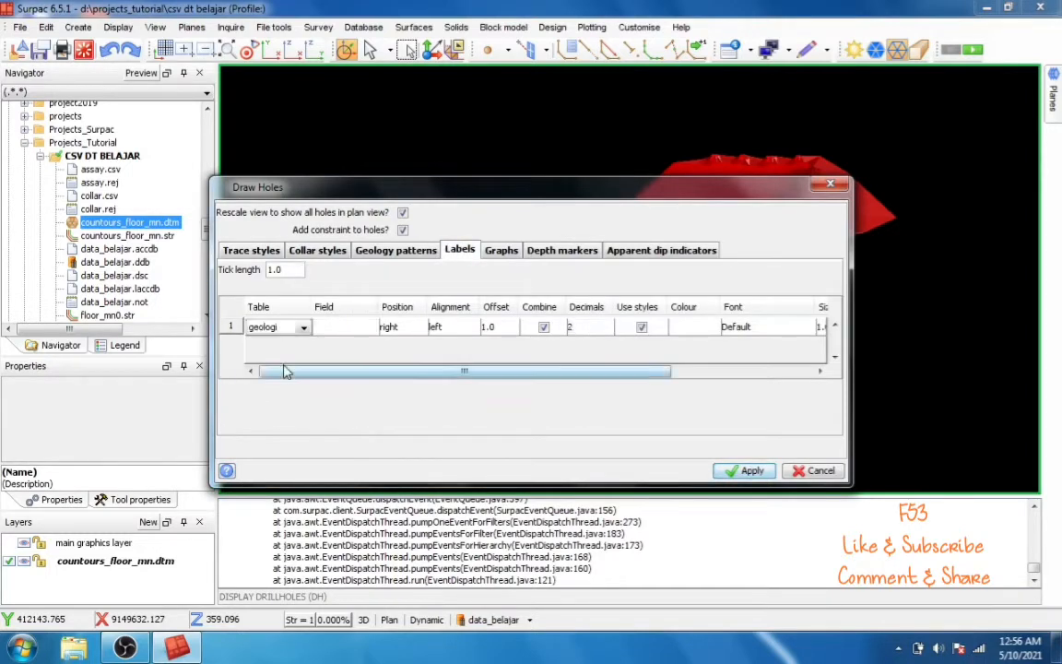
pyautogui.click(343, 327)
pyautogui.click(331, 382)
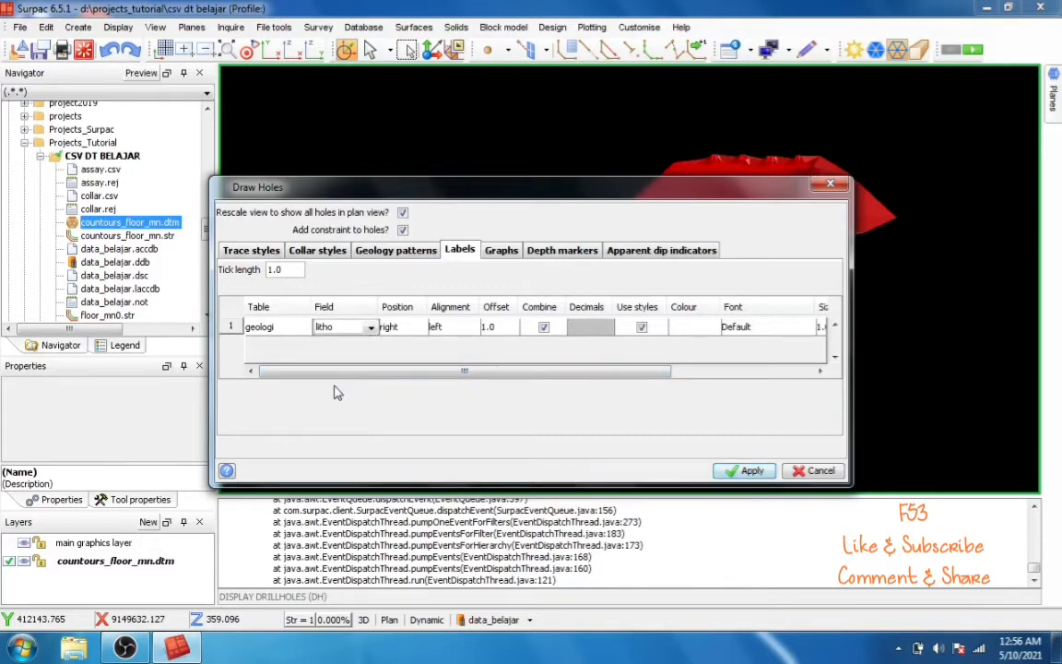
pyautogui.click(558, 251)
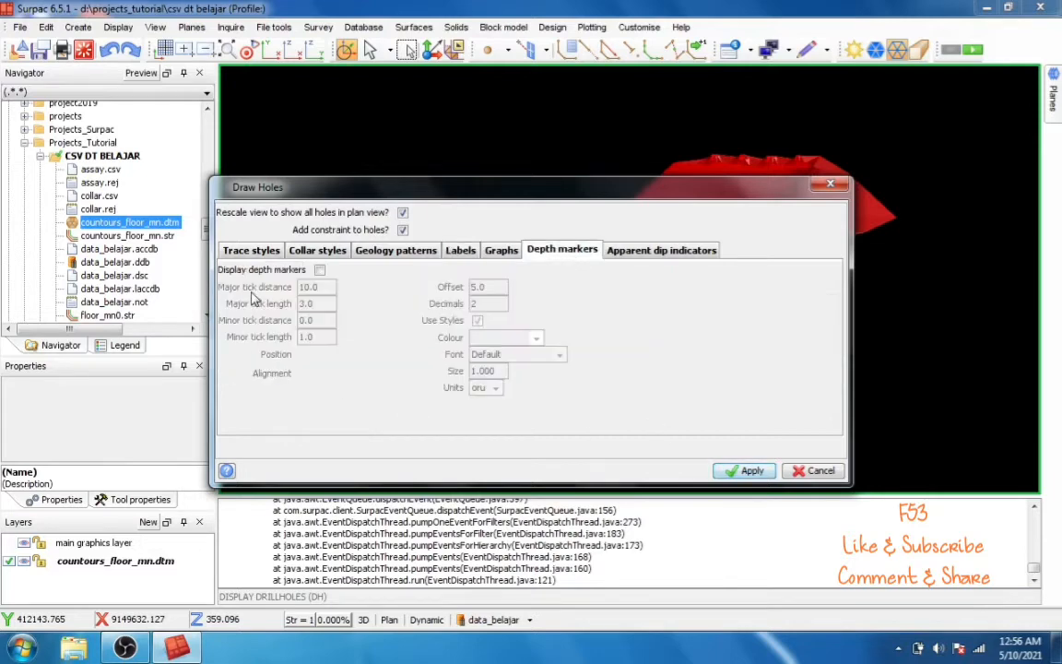
pyautogui.click(319, 269)
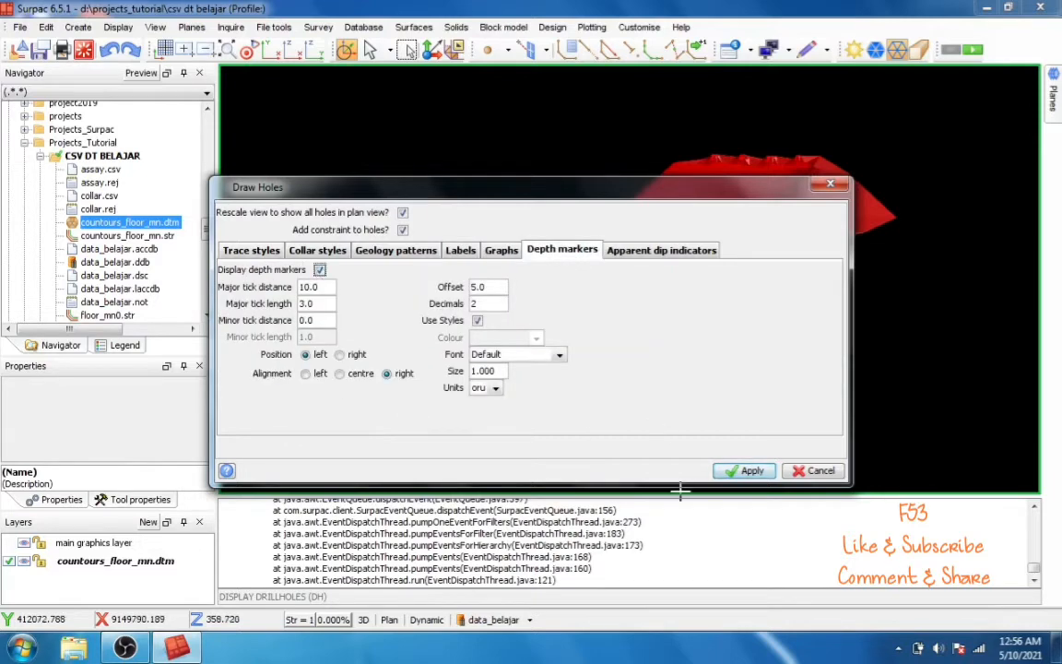
# Step: Label the drillhole collars with hole_id and draw all holes without any query constraint
pyautogui.click(332, 256)
pyautogui.click(285, 385)
pyautogui.click(276, 414)
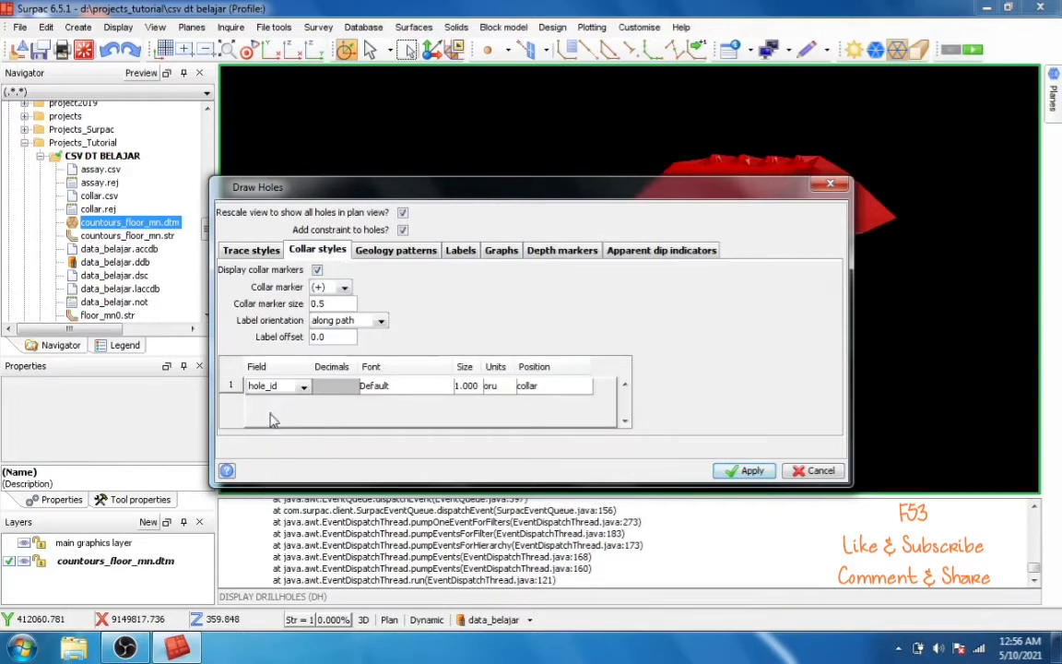
pyautogui.click(747, 470)
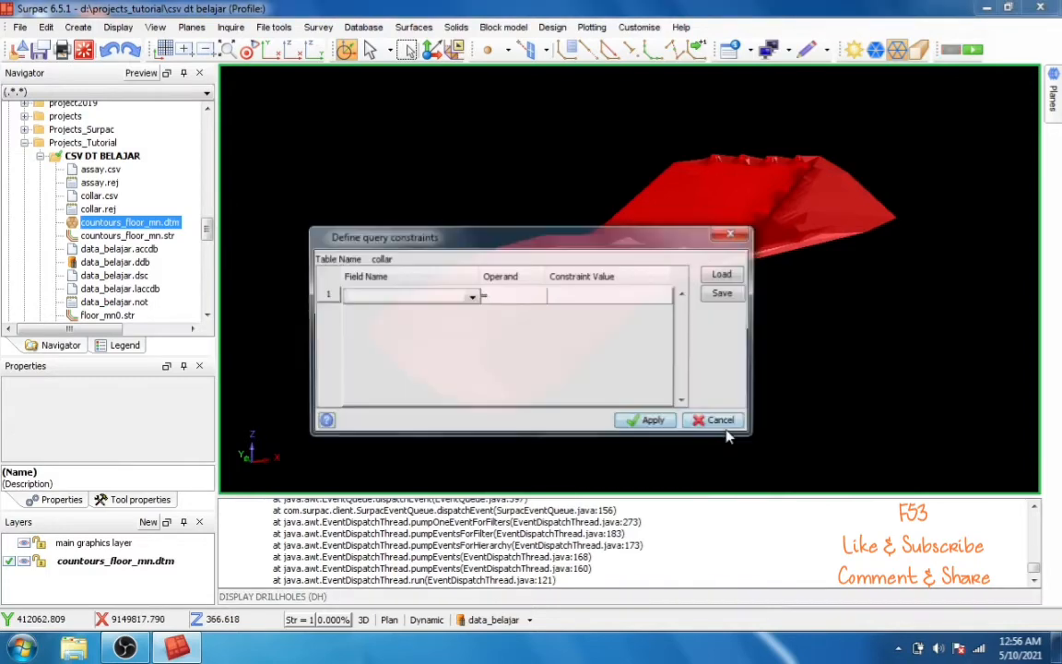
pyautogui.click(647, 420)
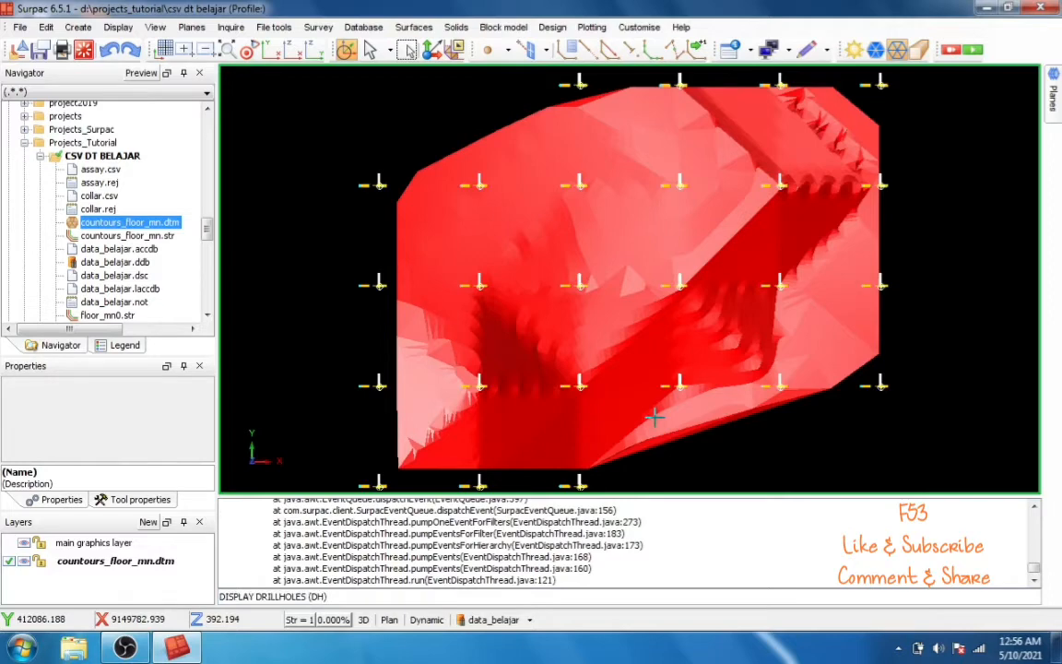
# Step: Examine how the Mn floor surface fits the lithology intervals along the drillholes
pyautogui.moveTo(690, 448); pyautogui.dragTo(712, 409)
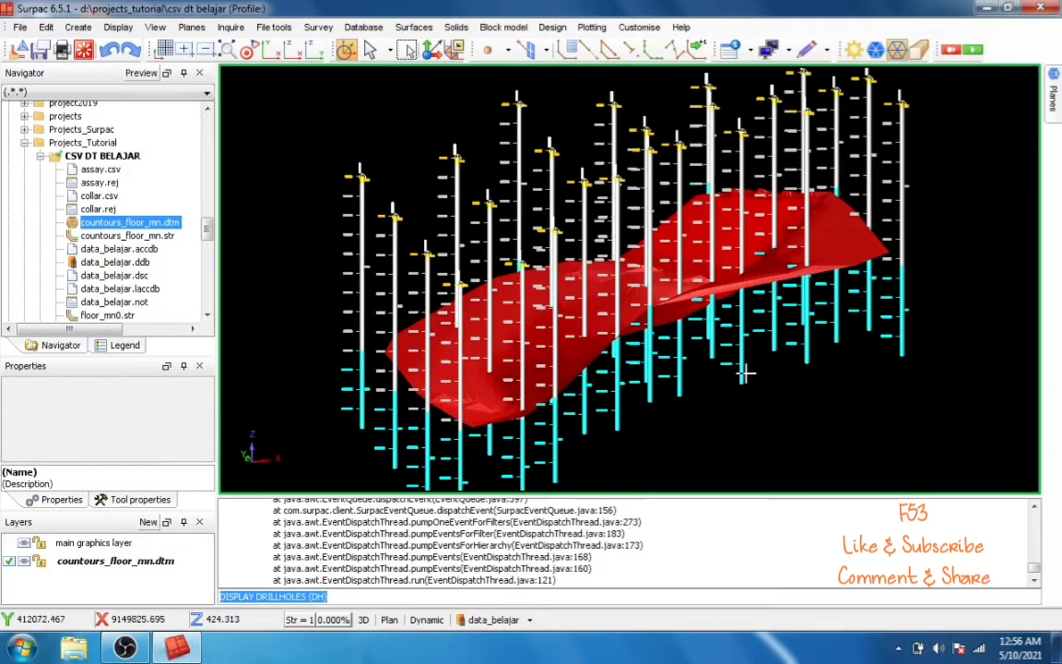
pyautogui.scroll(3, 647, 295)
pyautogui.scroll(5, 700, 304)
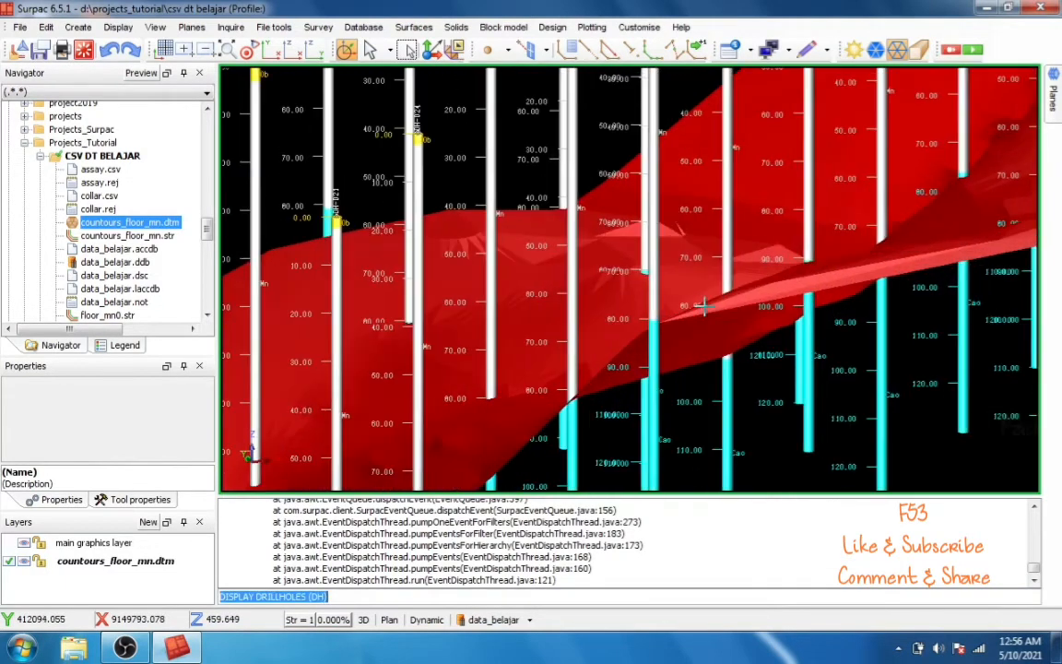
pyautogui.scroll(-5, 697, 307)
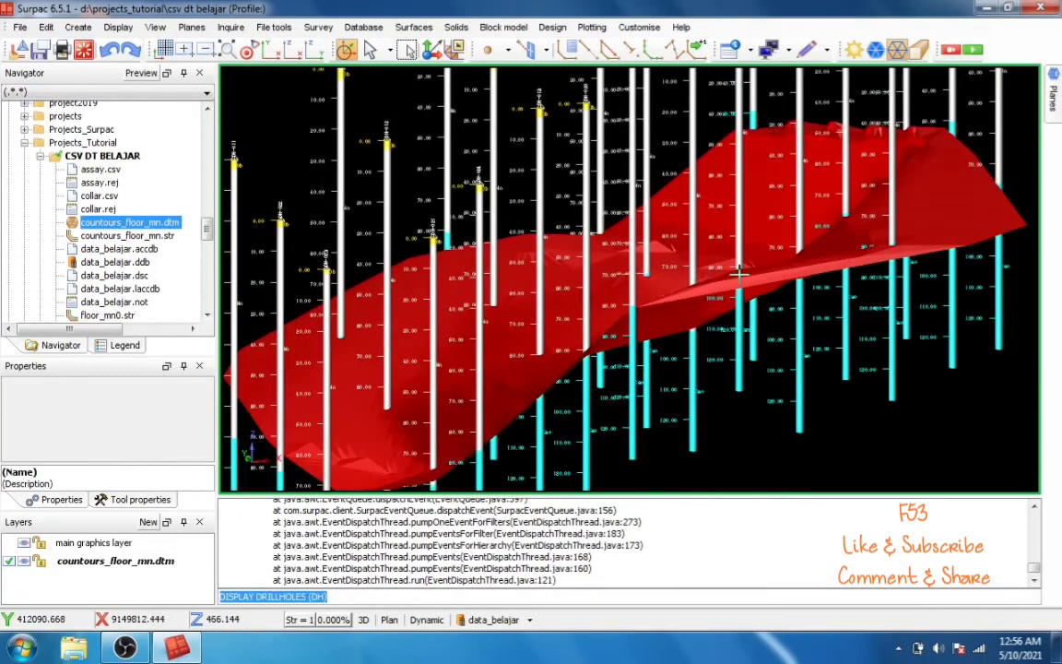
pyautogui.scroll(-2, 655, 277)
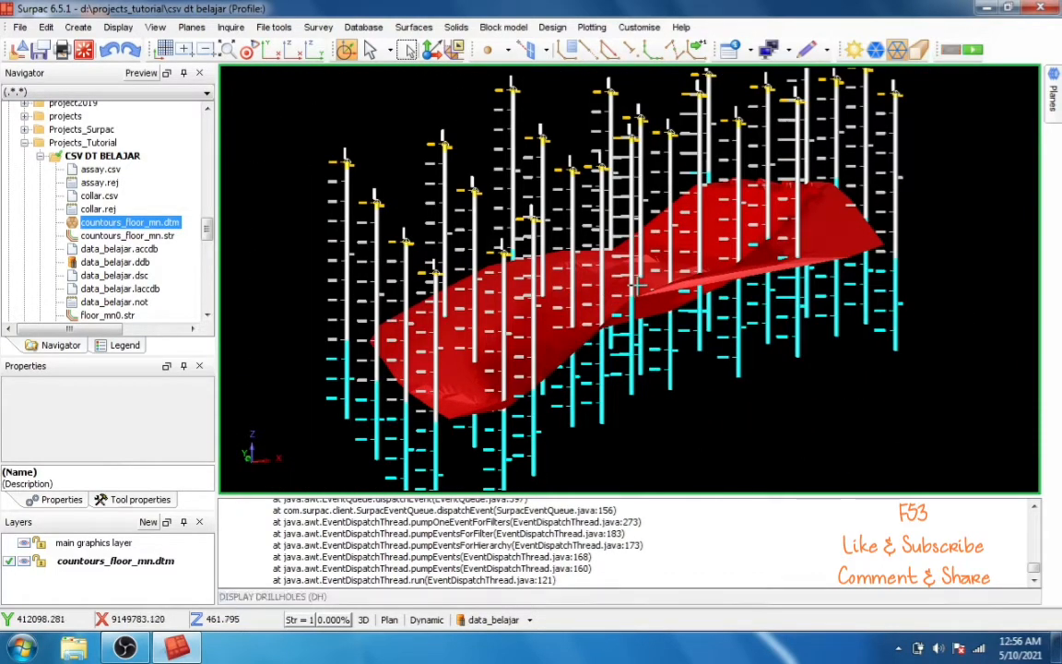
pyautogui.scroll(-1, 638, 287)
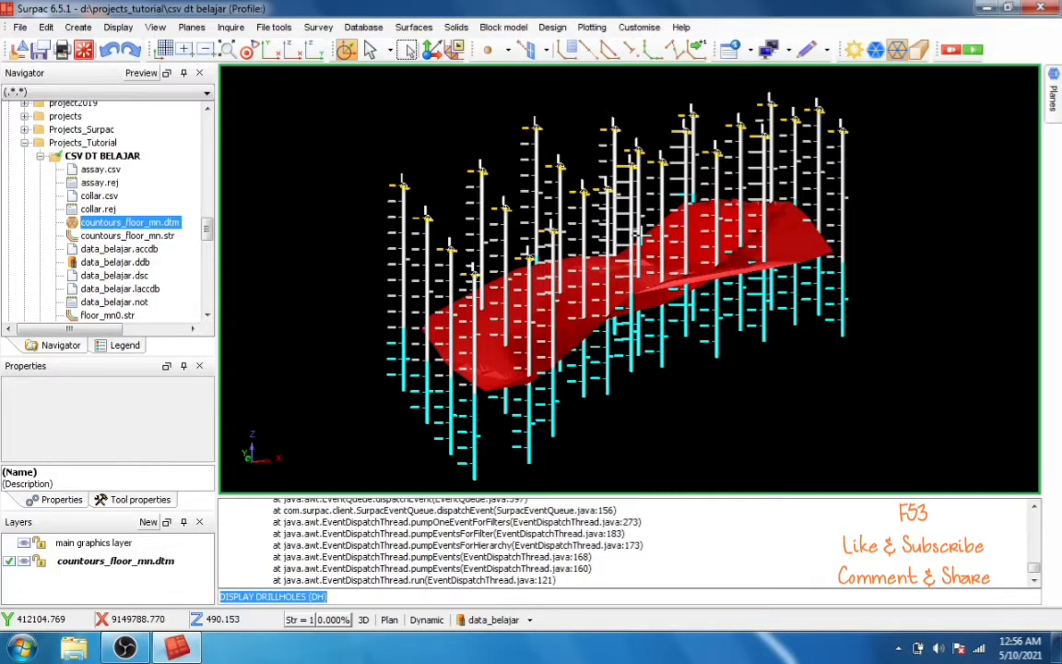
# Step: Clear the floor surface and all drillholes from the graphics
pyautogui.click(83, 53)
pyautogui.click(494, 619)
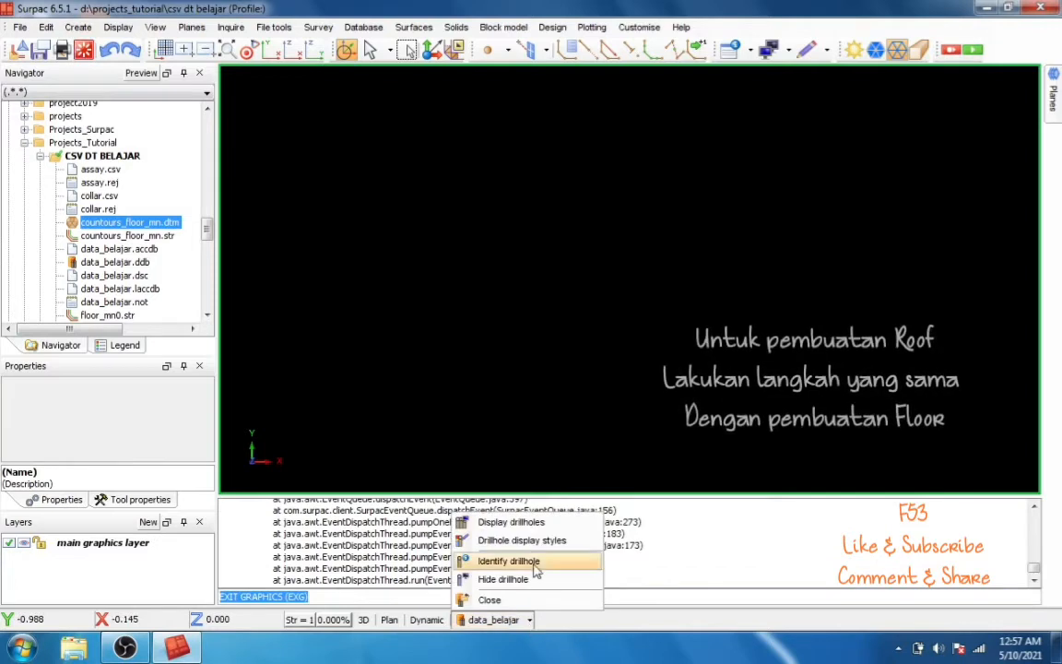
pyautogui.click(603, 171)
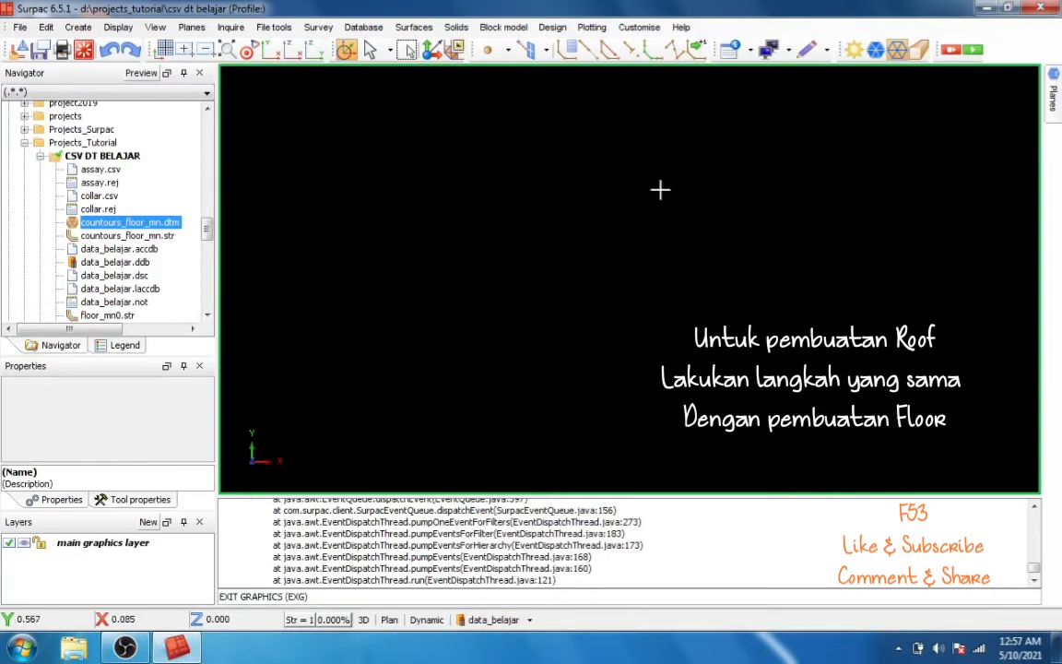
# Step: Set up a zone thickness and depth extraction with location and report file roof_mn, multiple zones, and the top co-ordinate position
pyautogui.click(401, 29)
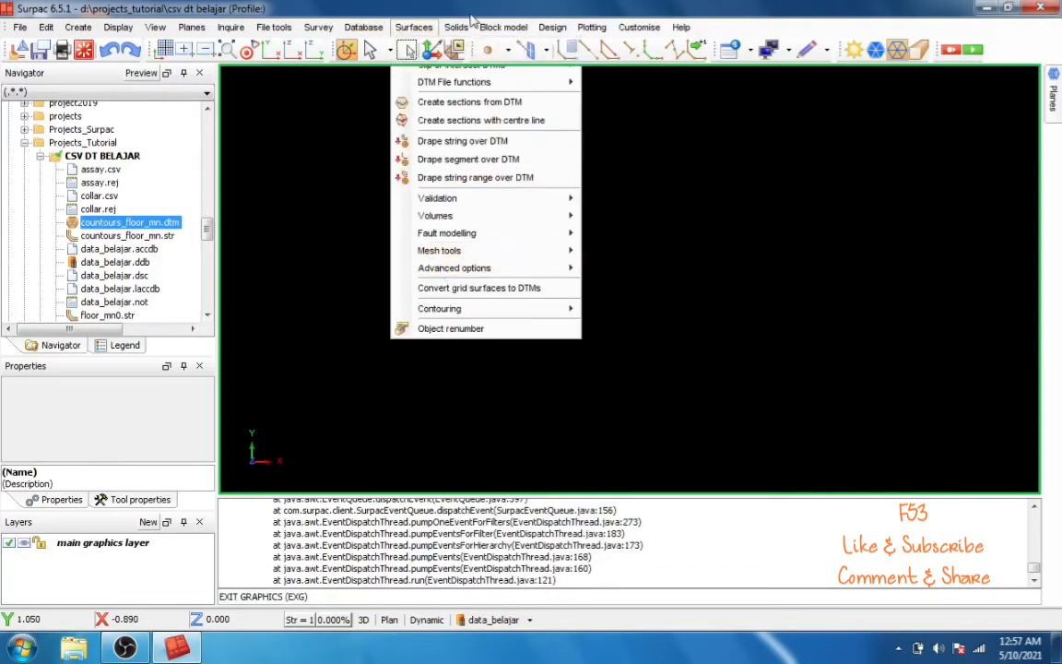
pyautogui.click(374, 28)
pyautogui.click(377, 29)
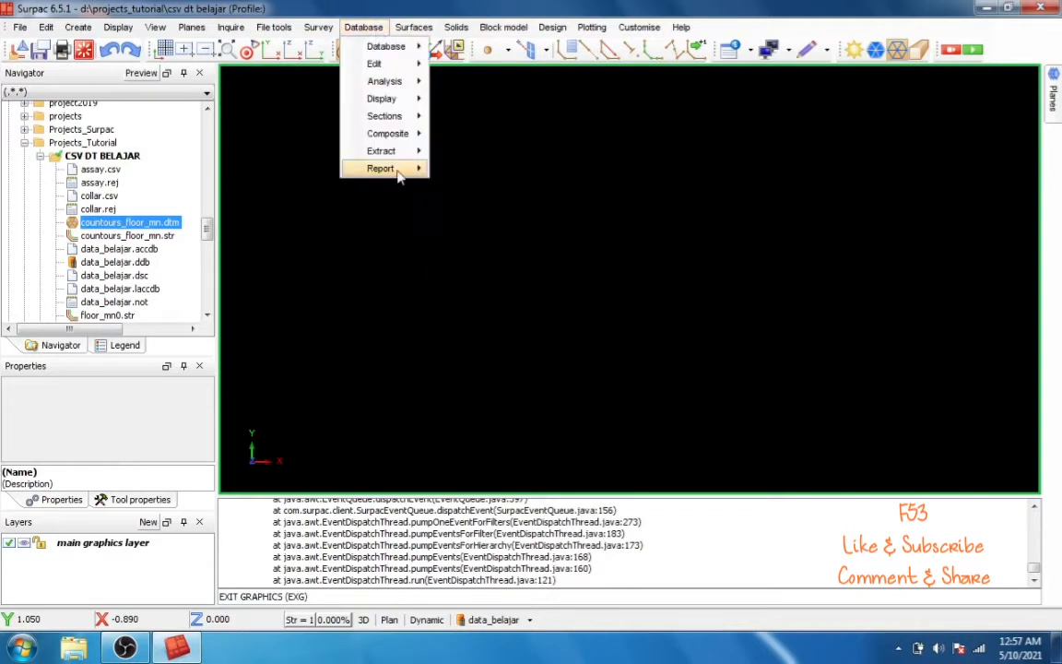
pyautogui.moveTo(406, 151)
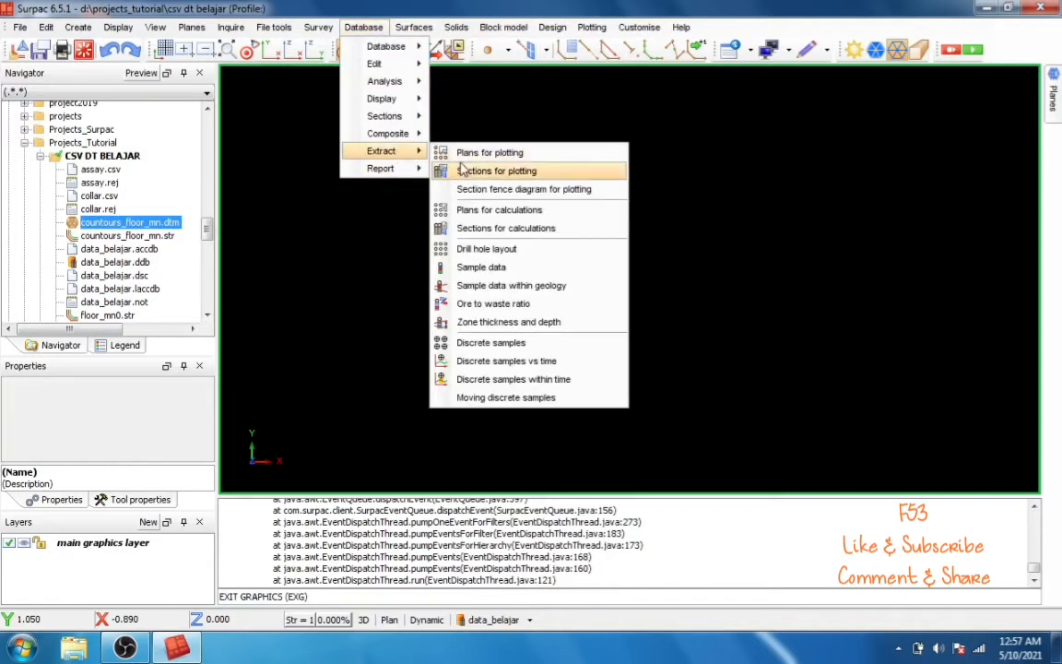
pyautogui.click(486, 322)
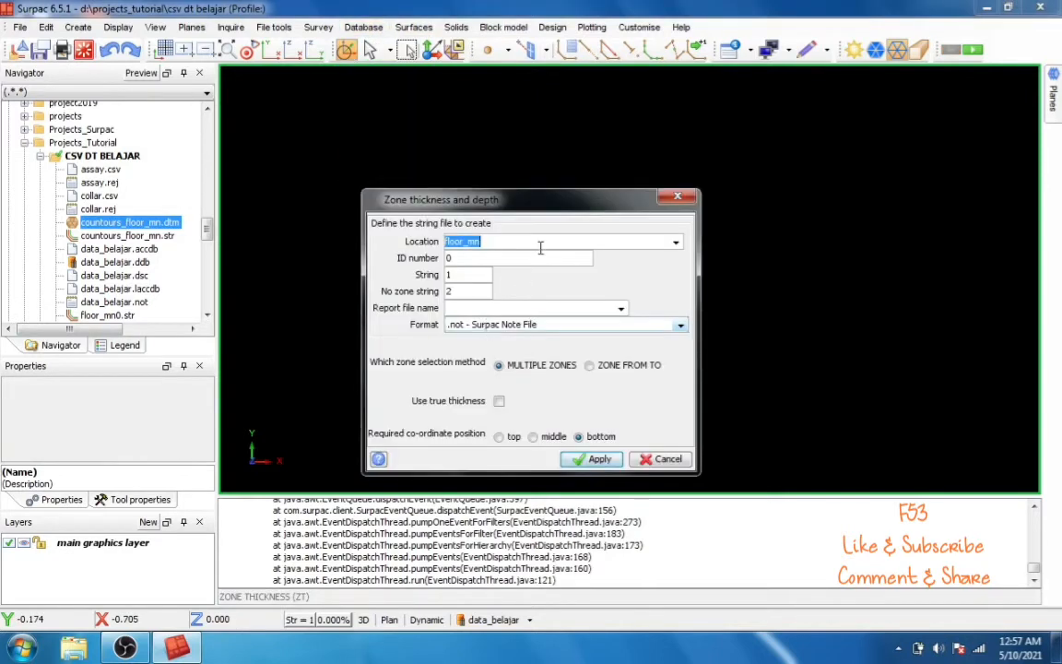
pyautogui.click(468, 241)
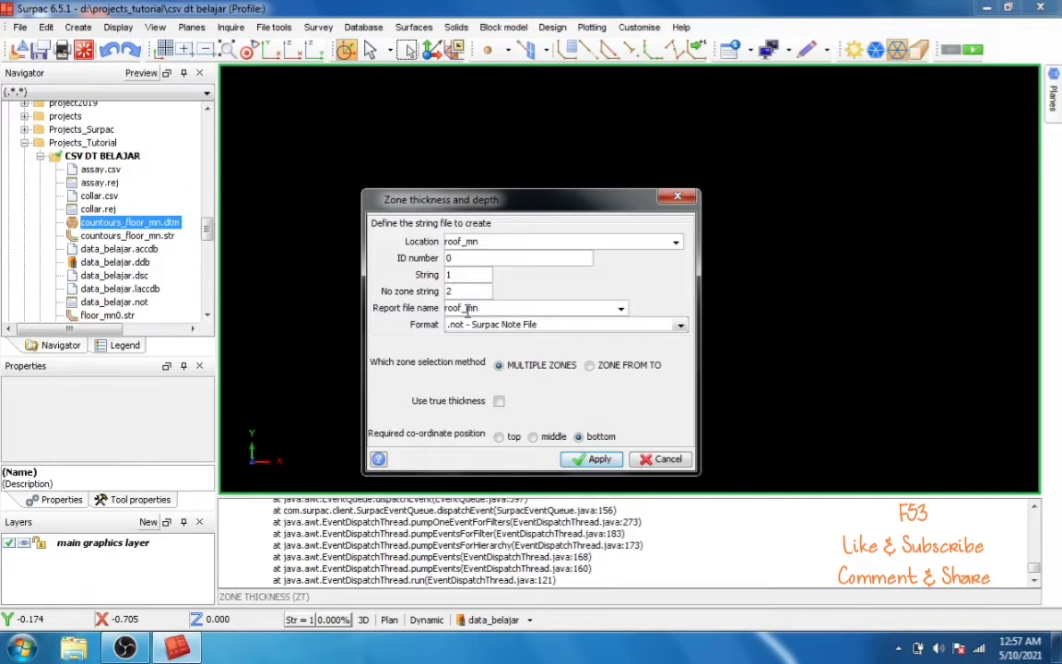
pyautogui.click(509, 436)
pyautogui.click(598, 461)
# Step: Define the geology zone as table geologi, field litho, specification Mn, intercepts 1 to 999, and run the extraction without query constraints
pyautogui.click(378, 293)
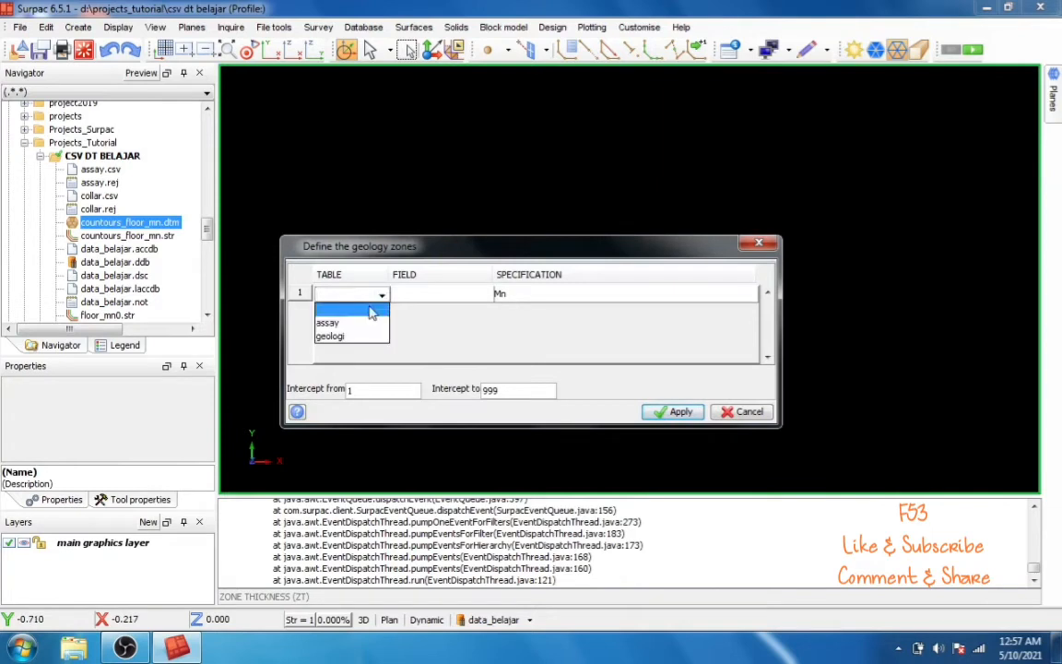
pyautogui.click(351, 336)
pyautogui.click(398, 293)
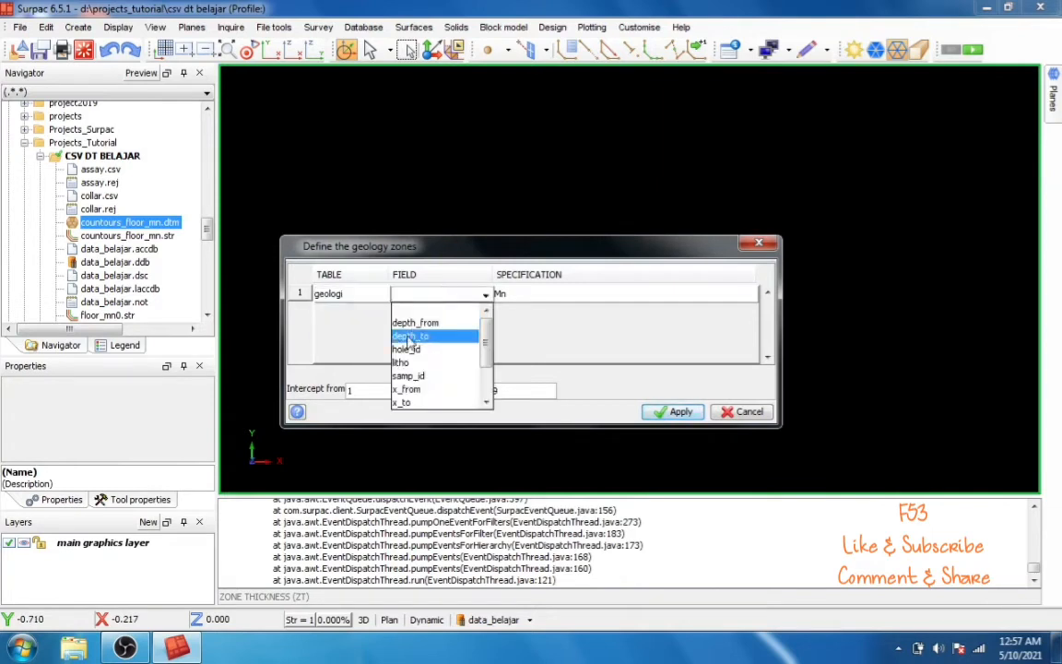
pyautogui.click(410, 364)
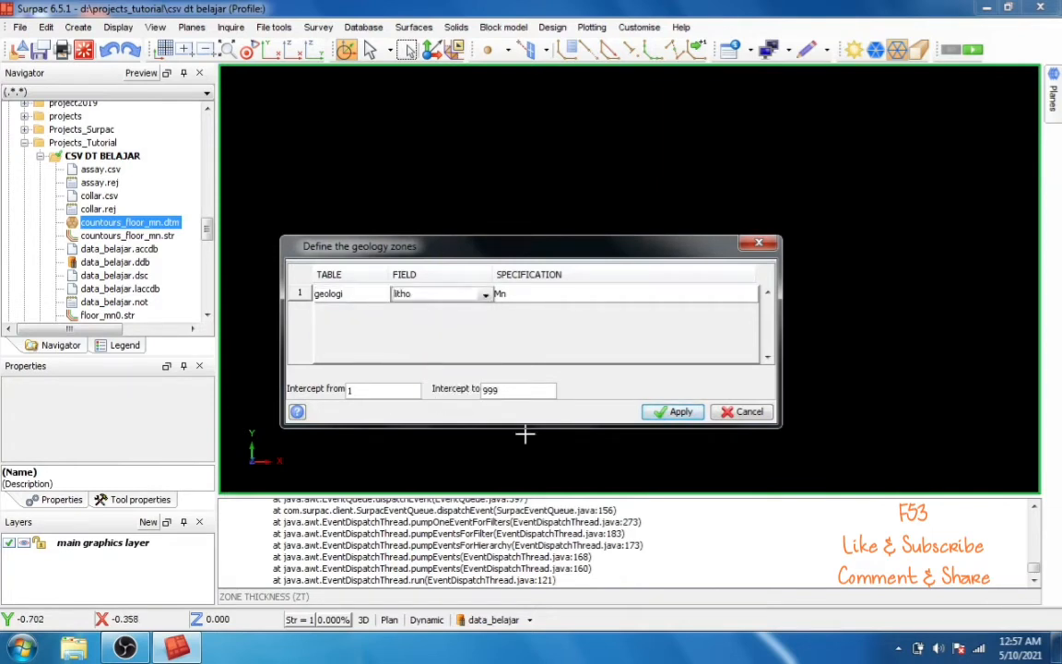
pyautogui.click(676, 411)
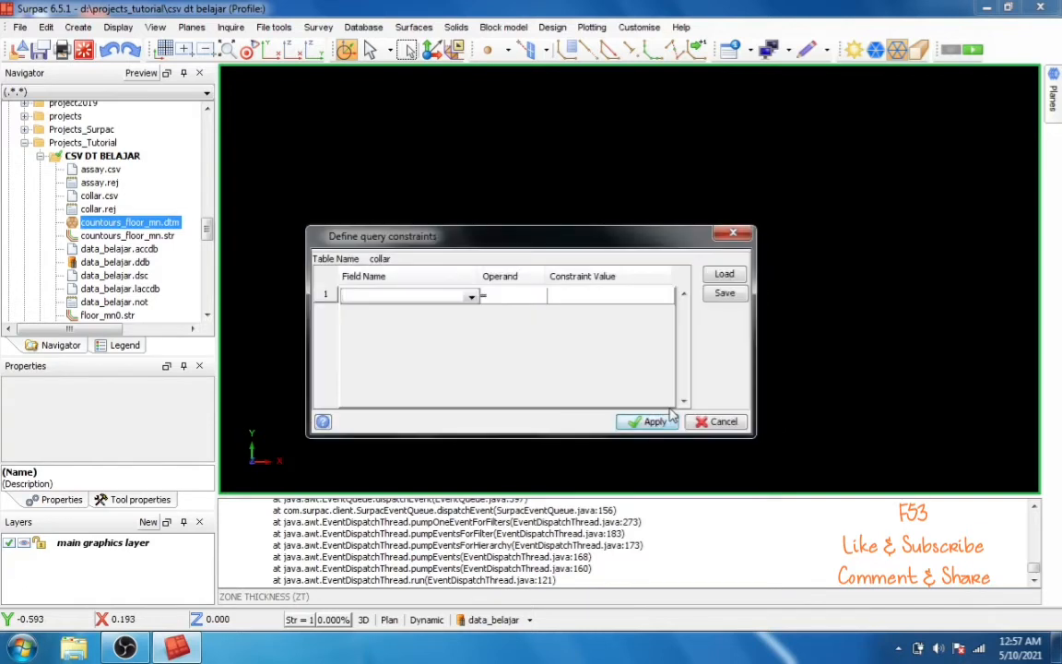
pyautogui.click(652, 421)
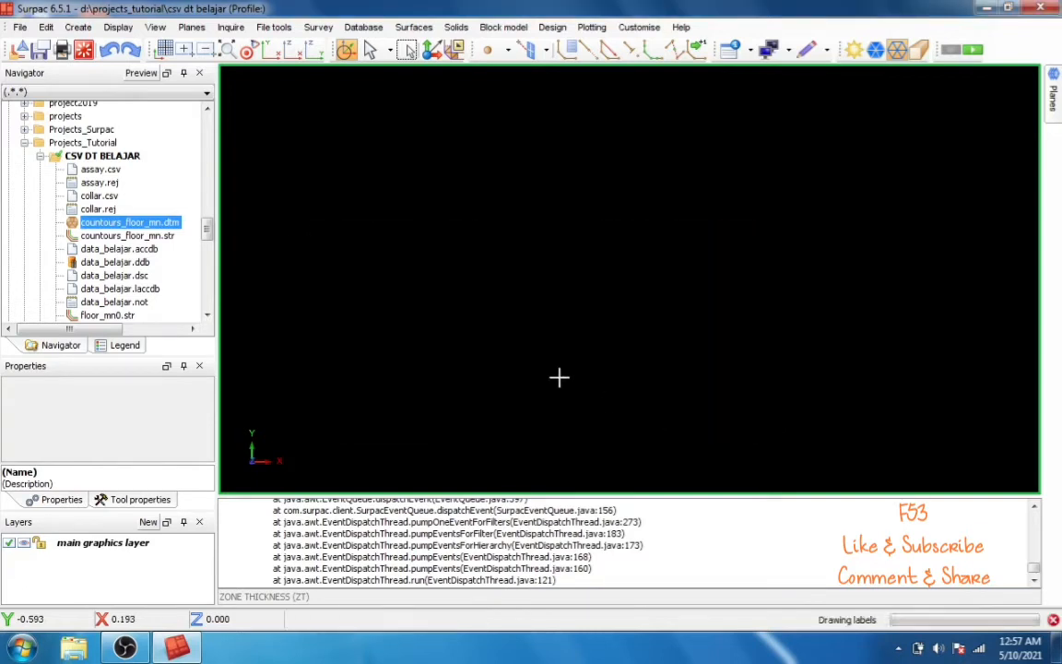
# Step: Load the extracted string file roof_mn0.str into the graphics
pyautogui.moveTo(208, 234)
pyautogui.mouseDown()
pyautogui.moveTo(208, 258)
pyautogui.moveTo(208, 236)
pyautogui.moveTo(210, 247)
pyautogui.mouseUp()
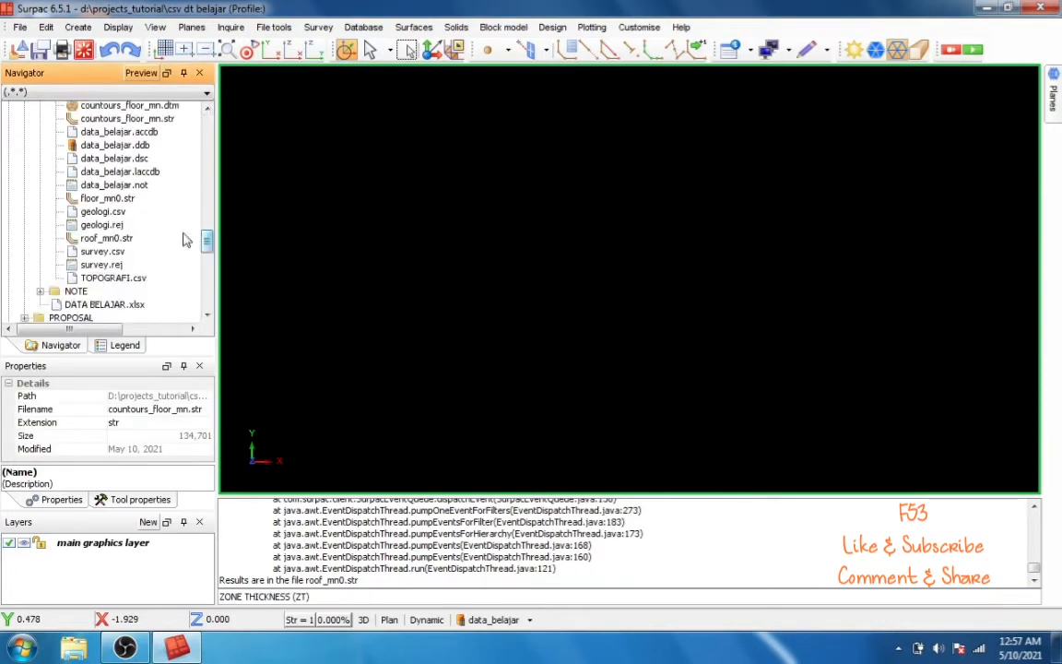
pyautogui.click(108, 238)
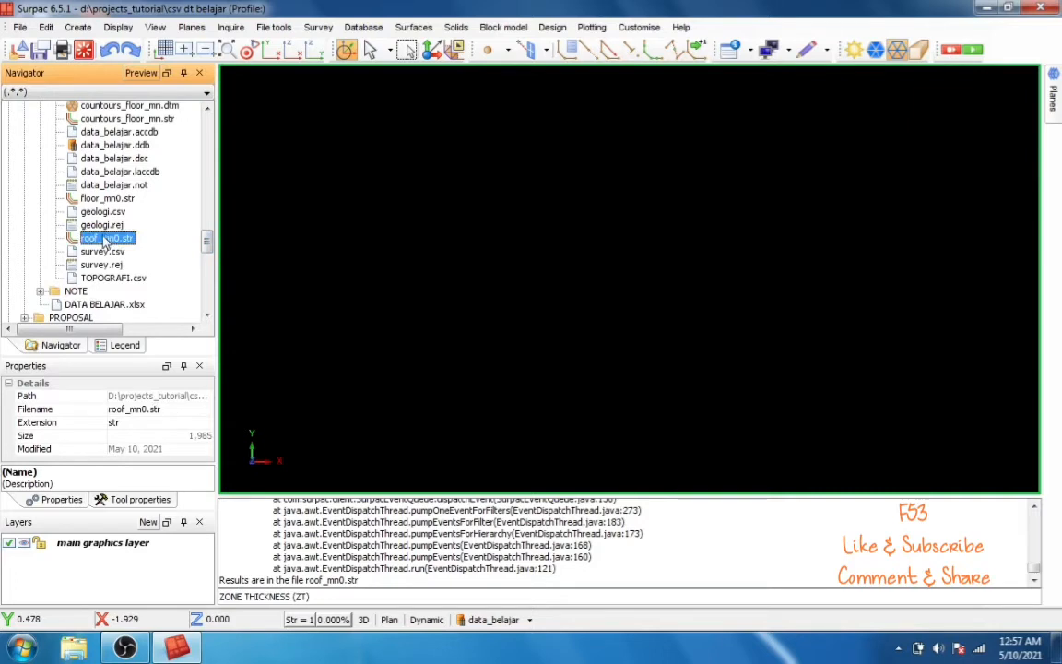
pyautogui.moveTo(109, 244)
pyautogui.mouseDown()
pyautogui.moveTo(434, 259)
pyautogui.moveTo(424, 247)
pyautogui.mouseUp()
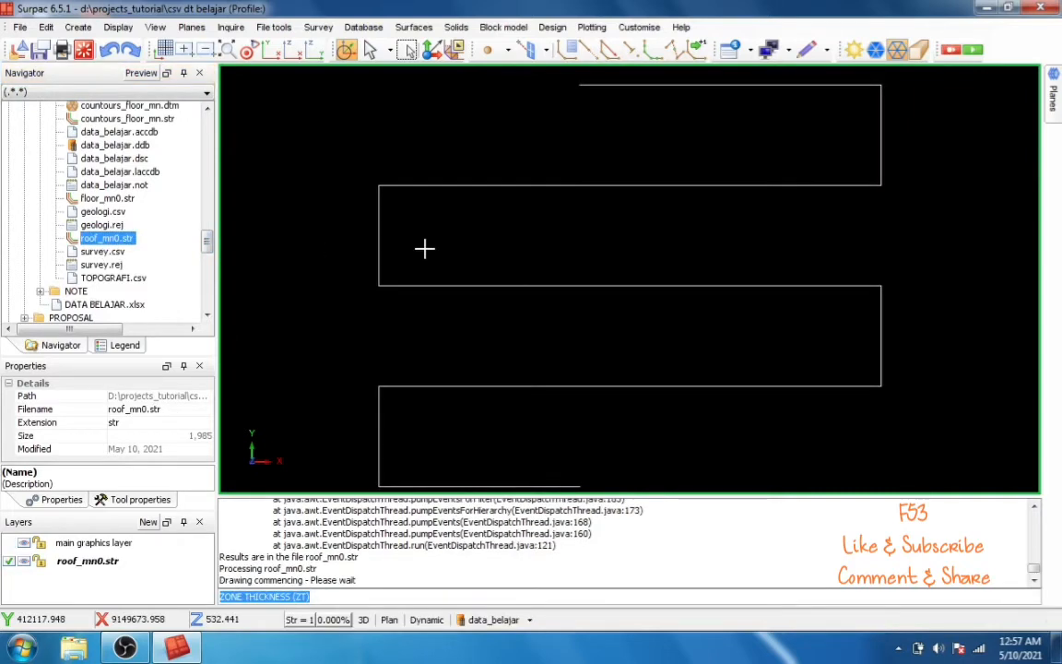
# Step: Begin a contouring session for the roof_mn0.str data and acknowledge the notice about graphical display of data
pyautogui.click(417, 27)
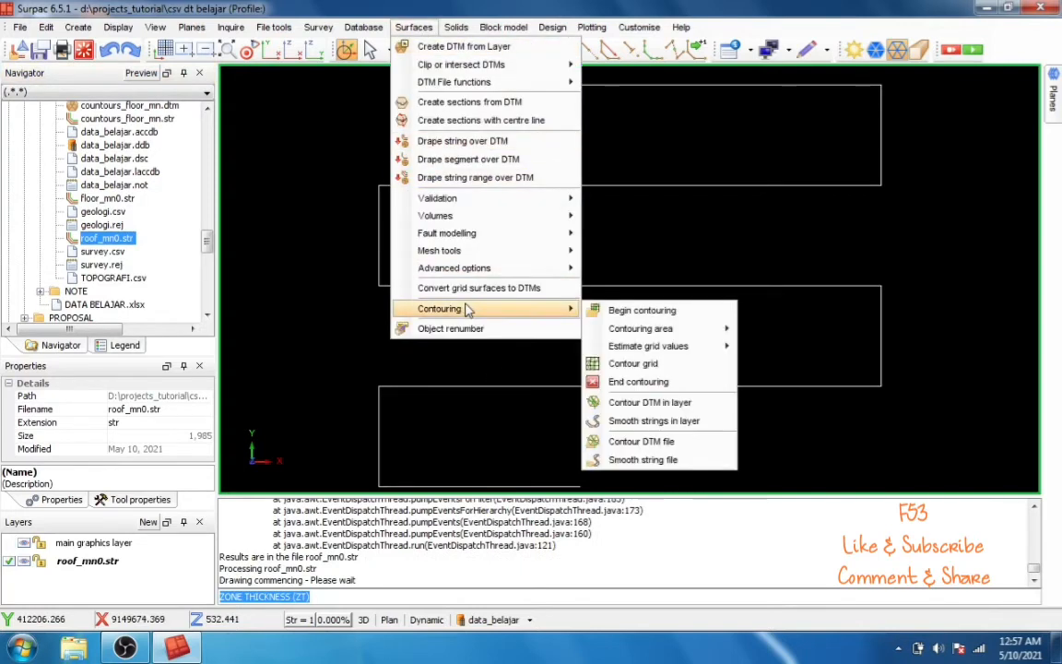
pyautogui.moveTo(576, 319)
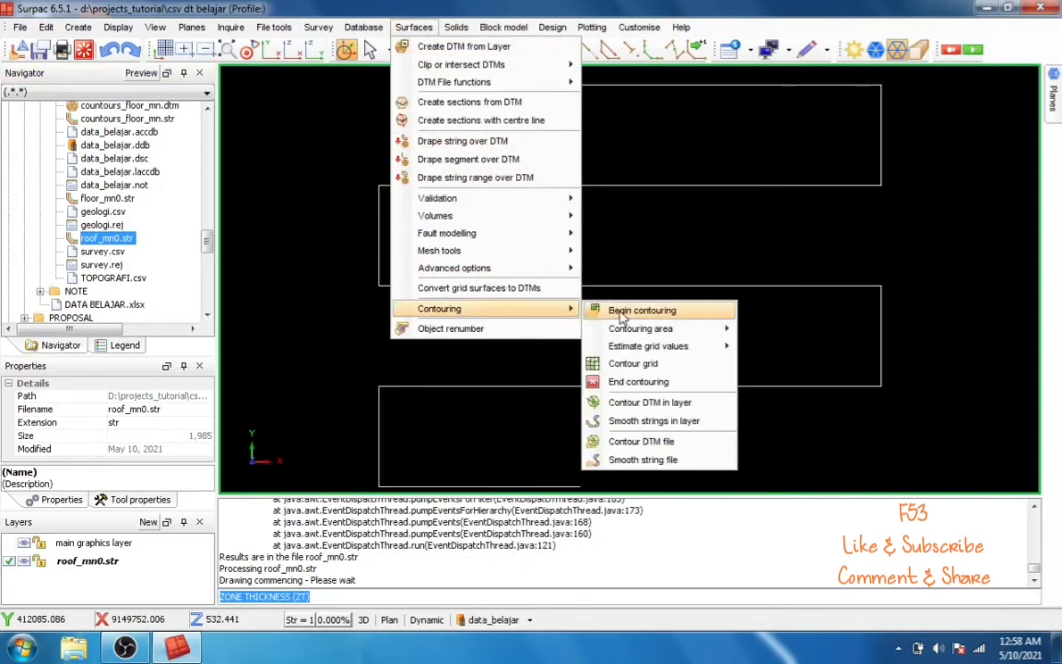
pyautogui.click(622, 312)
pyautogui.click(614, 352)
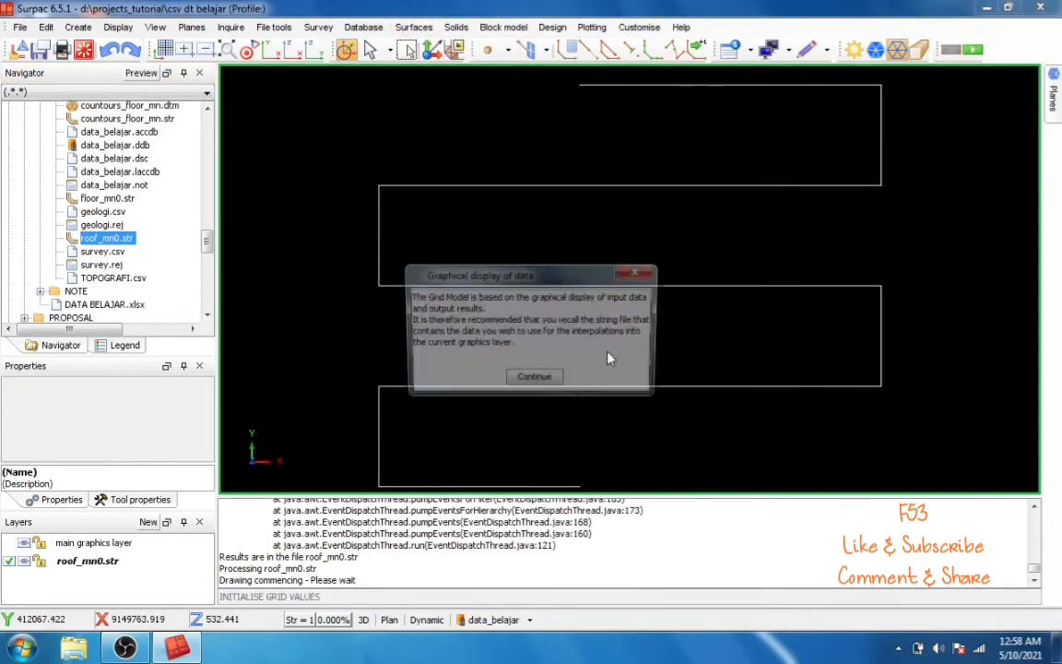
pyautogui.click(535, 380)
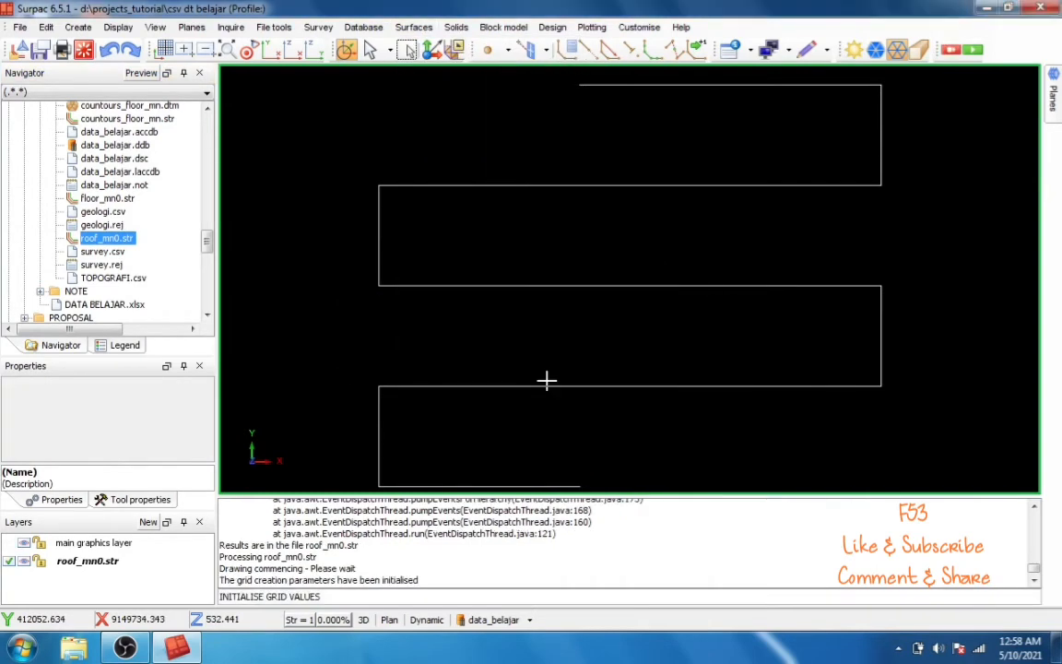
# Step: Define the contouring area from layer roof_mn0.str with a calculated grid mesh of step size 10 in Y and X
pyautogui.click(413, 27)
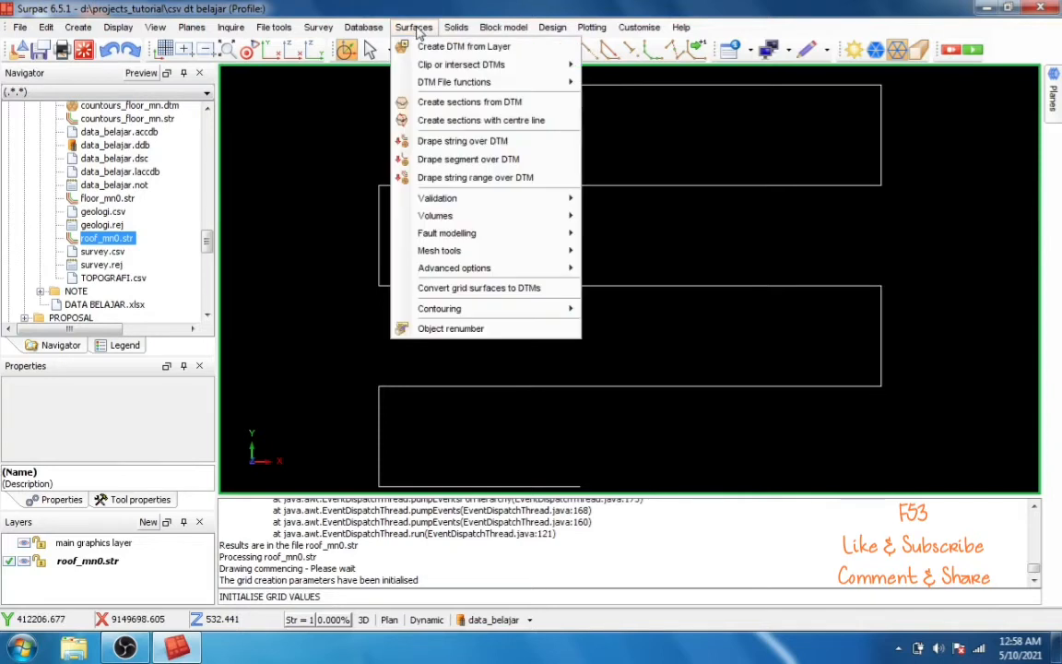
pyautogui.moveTo(457, 311)
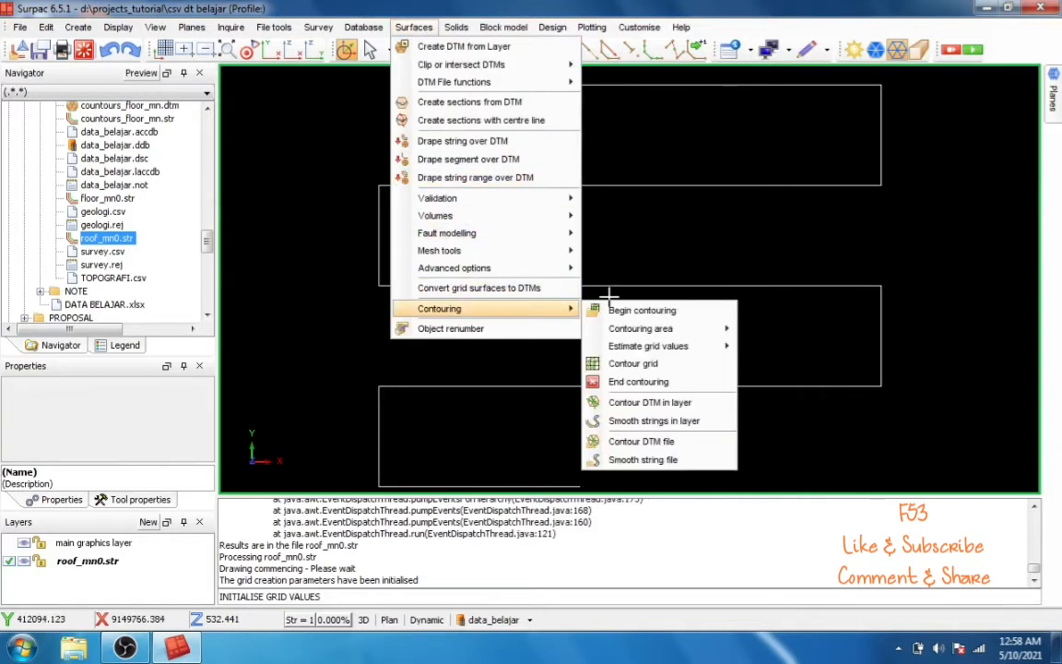
pyautogui.moveTo(710, 329)
pyautogui.click(798, 330)
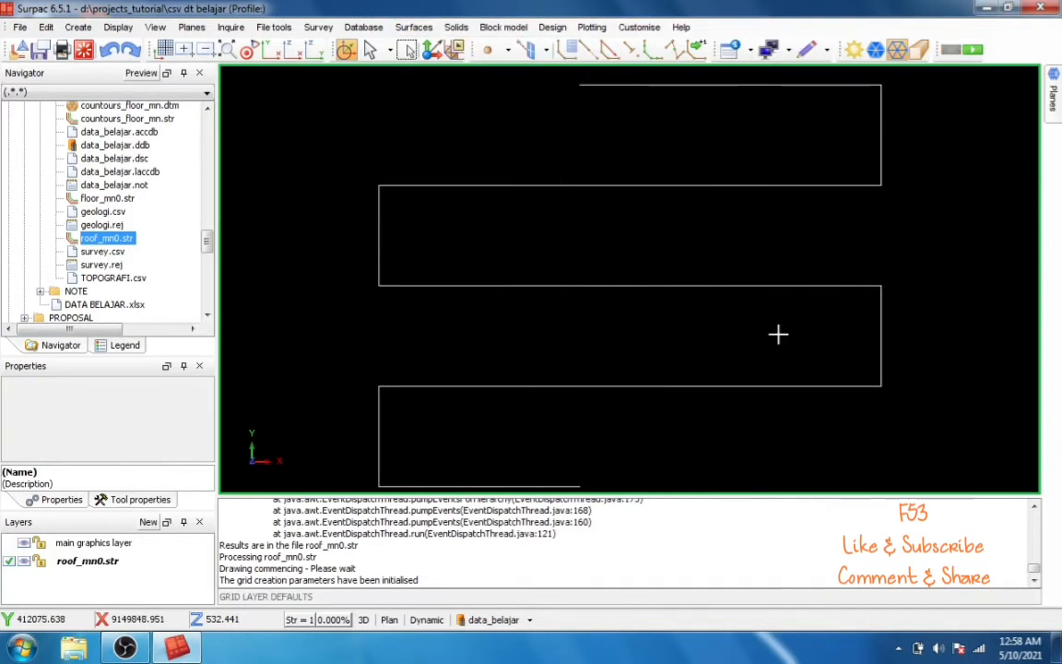
pyautogui.click(574, 323)
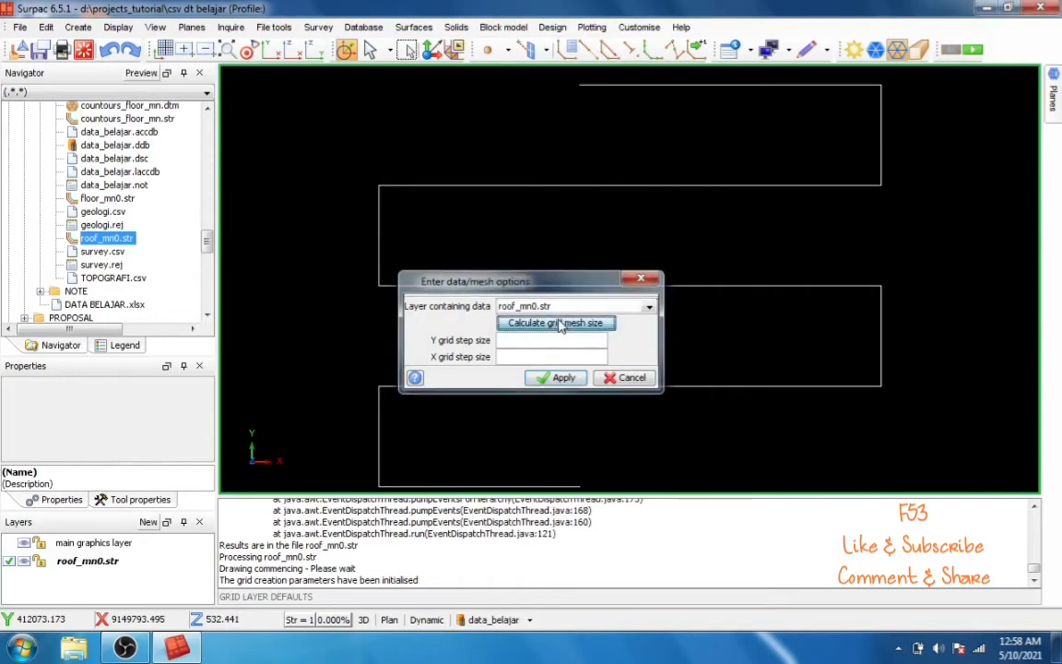
pyautogui.click(562, 378)
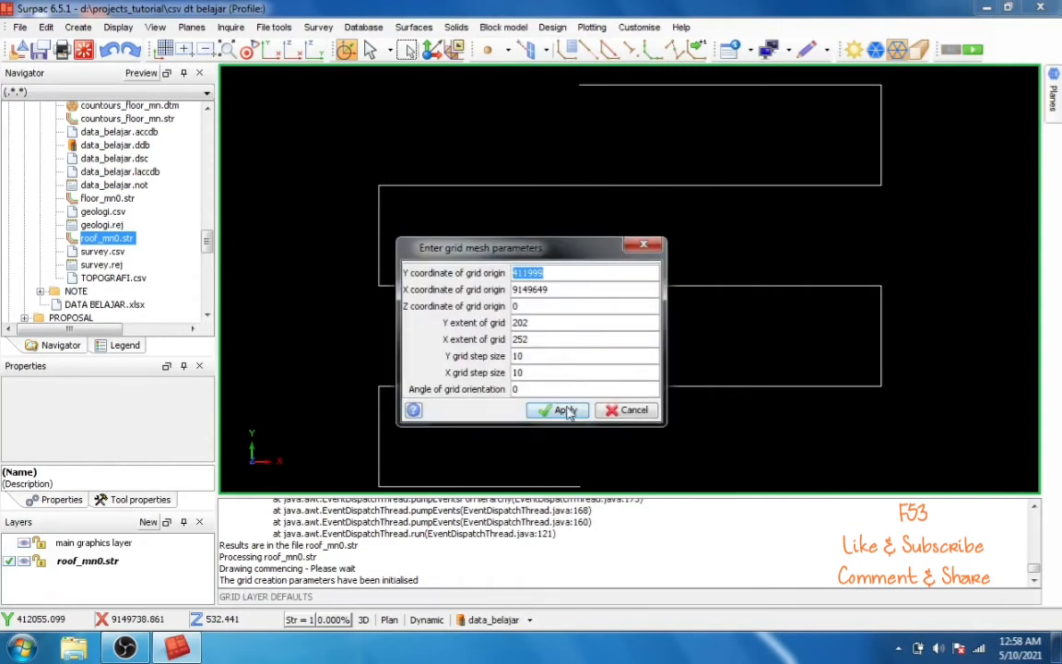
pyautogui.click(564, 410)
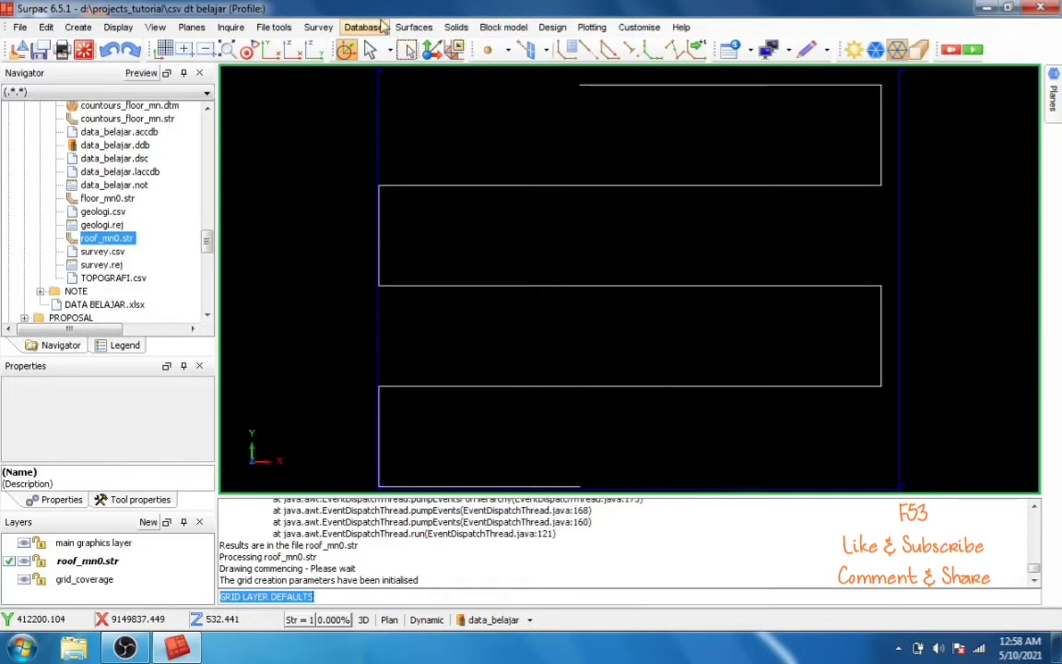
# Step: Estimate the grid values by triangulation from string file roof_mn, ID 0, string range 1,32000, using the Z field
pyautogui.click(413, 27)
pyautogui.moveTo(486, 311)
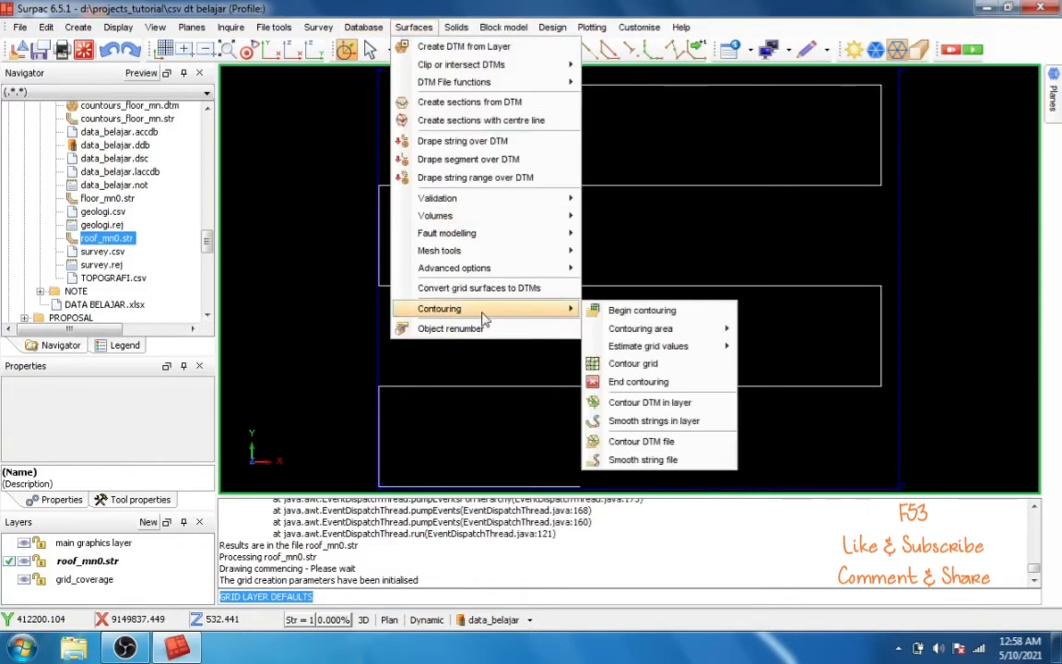
pyautogui.moveTo(630, 330)
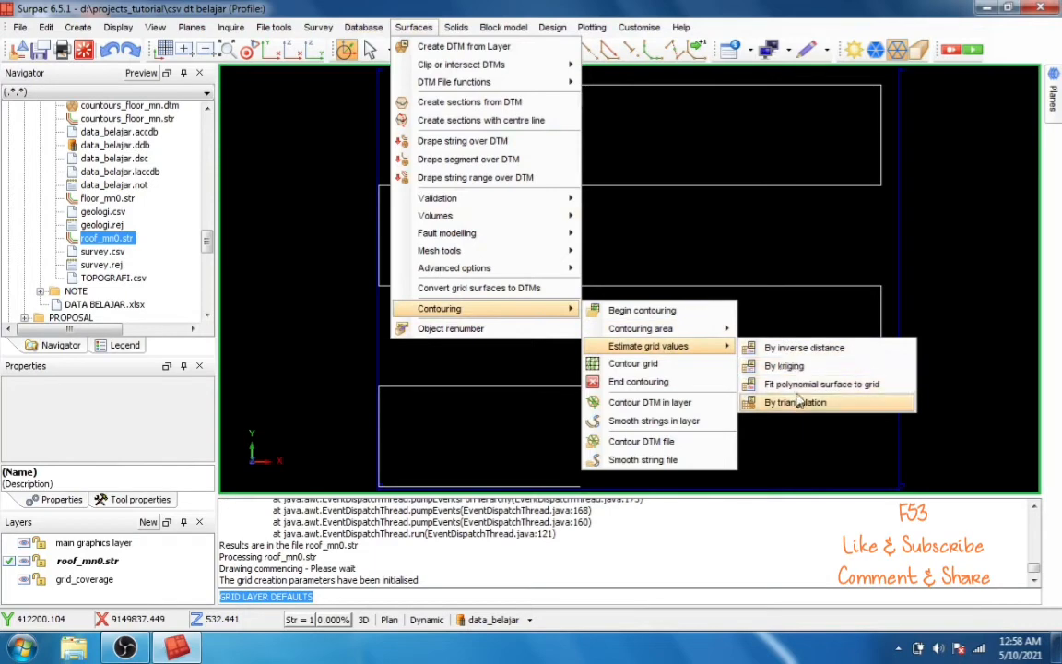
pyautogui.click(796, 403)
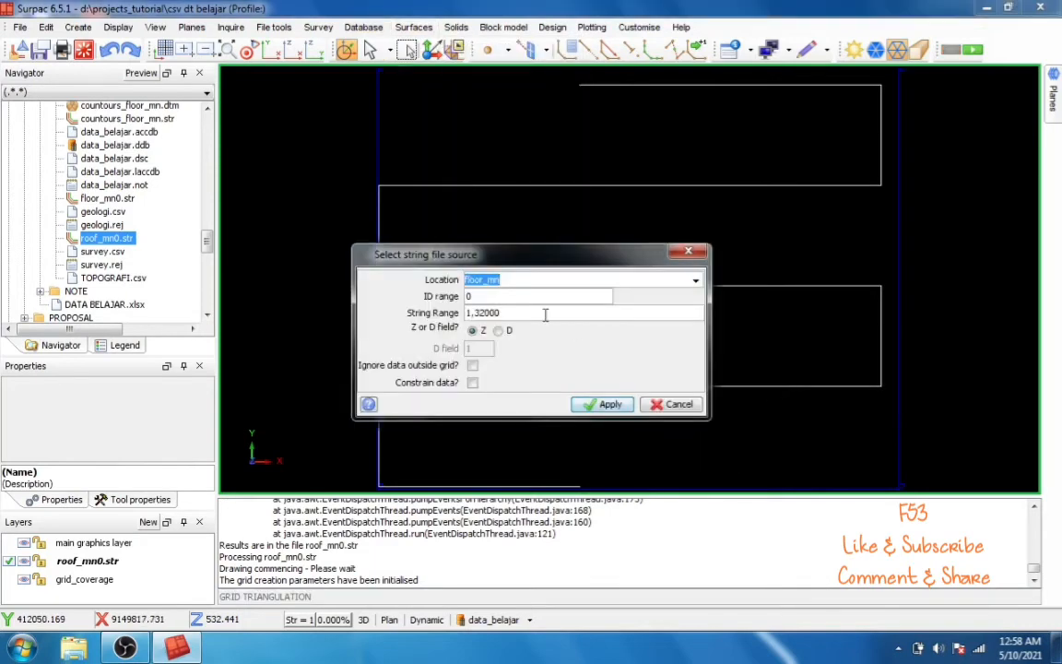
pyautogui.click(695, 279)
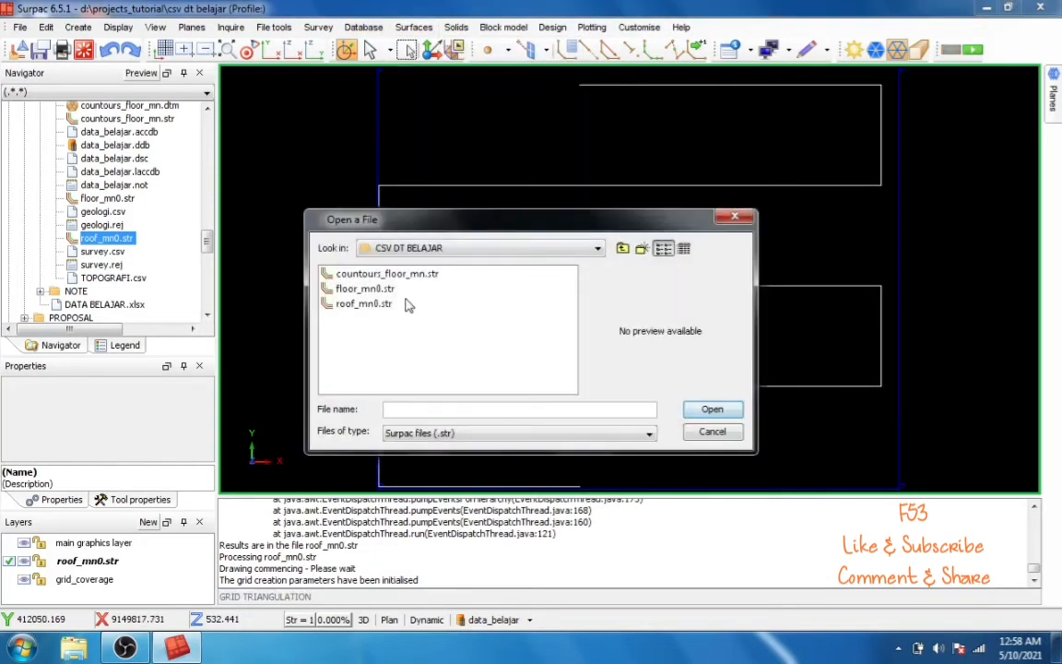
pyautogui.click(364, 304)
pyautogui.click(710, 411)
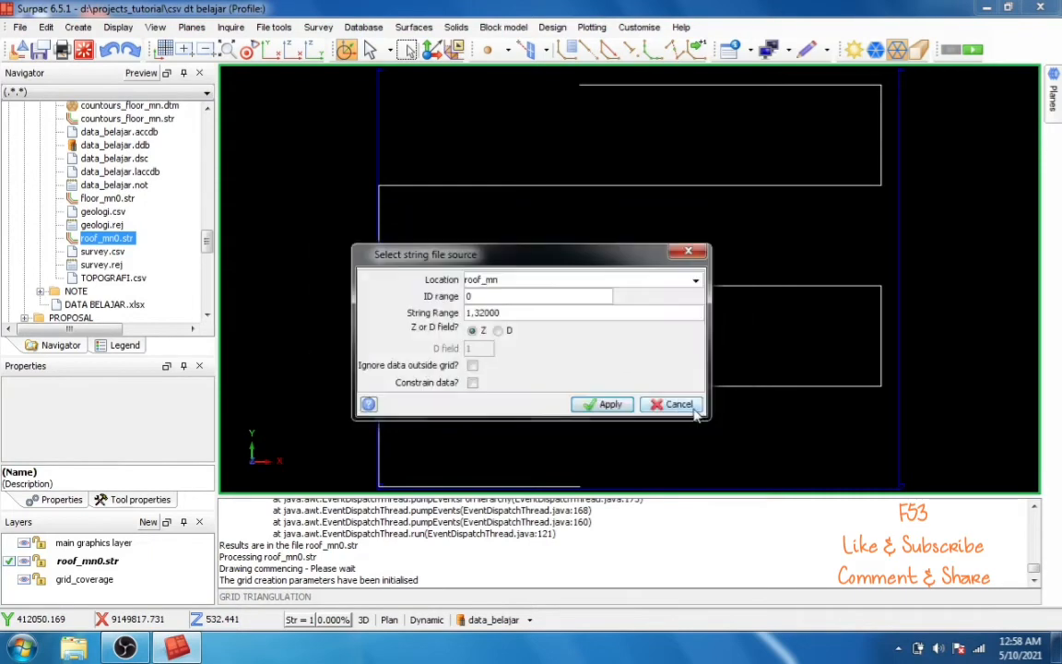
pyautogui.click(606, 404)
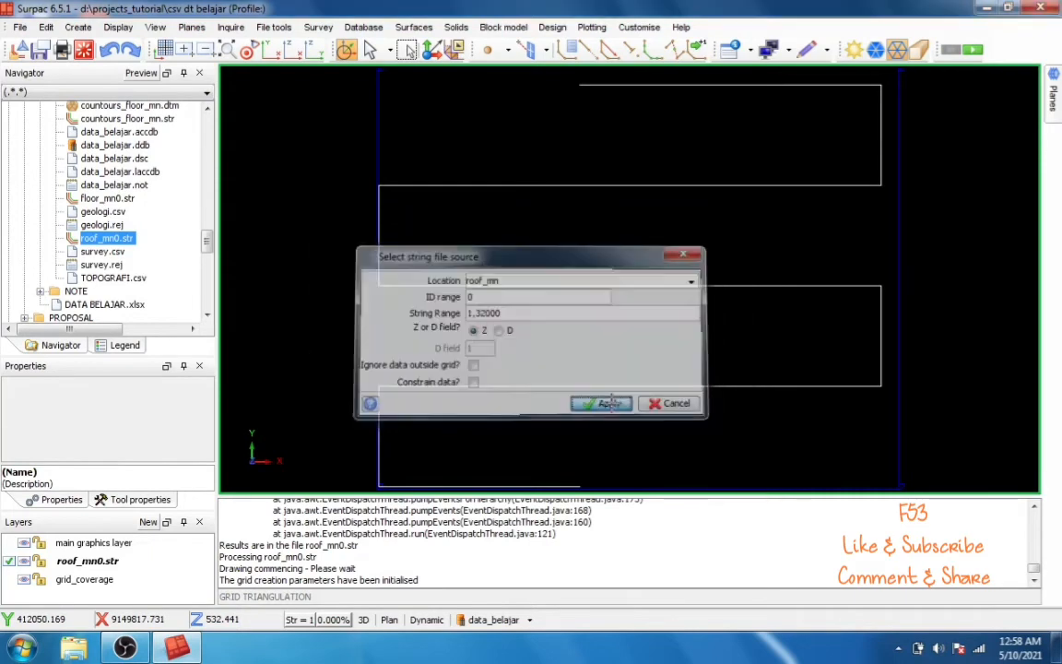
pyautogui.click(525, 352)
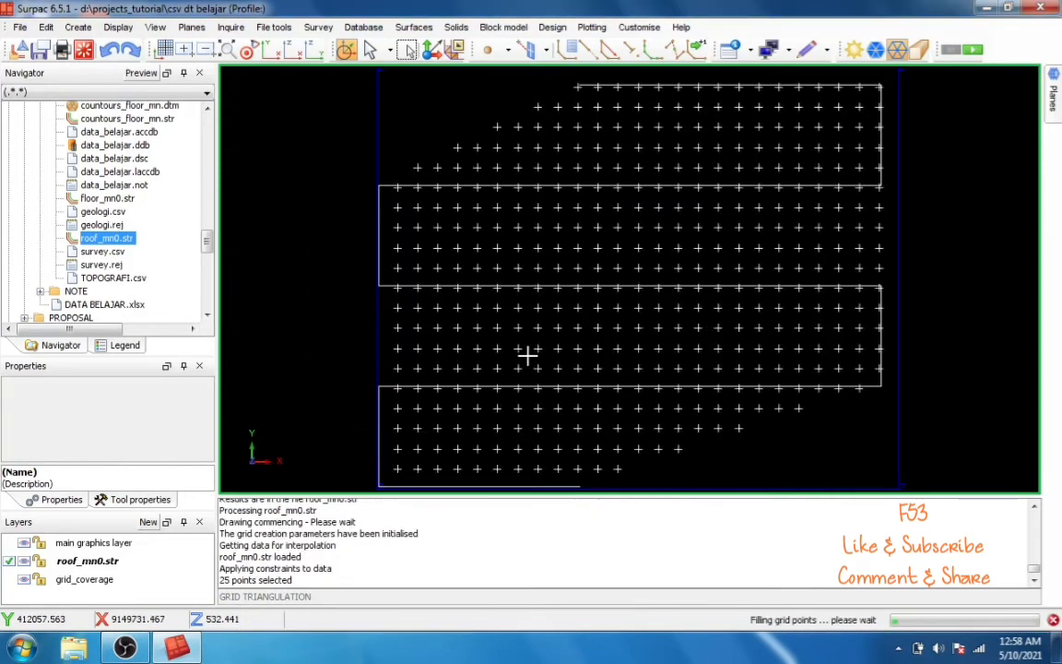
# Step: Contour the grid into layer contours_roof_mn at interval 2 with smoothing, blue contours and red index contours every 10, overwriting the contours.ssi styles file
pyautogui.click(413, 27)
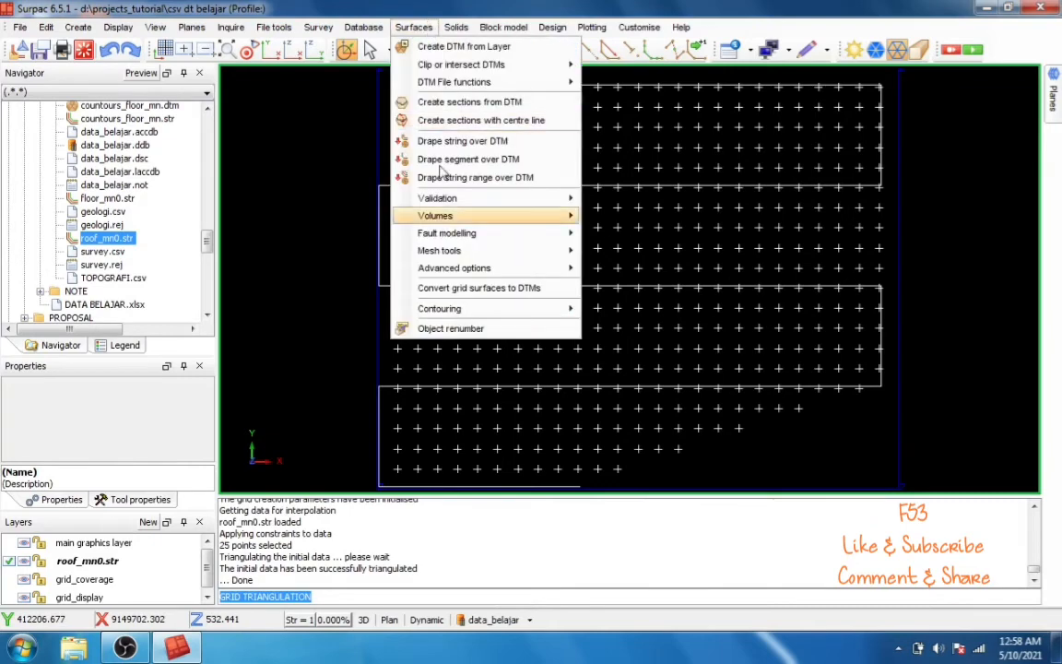
pyautogui.moveTo(486, 318)
pyautogui.click(613, 363)
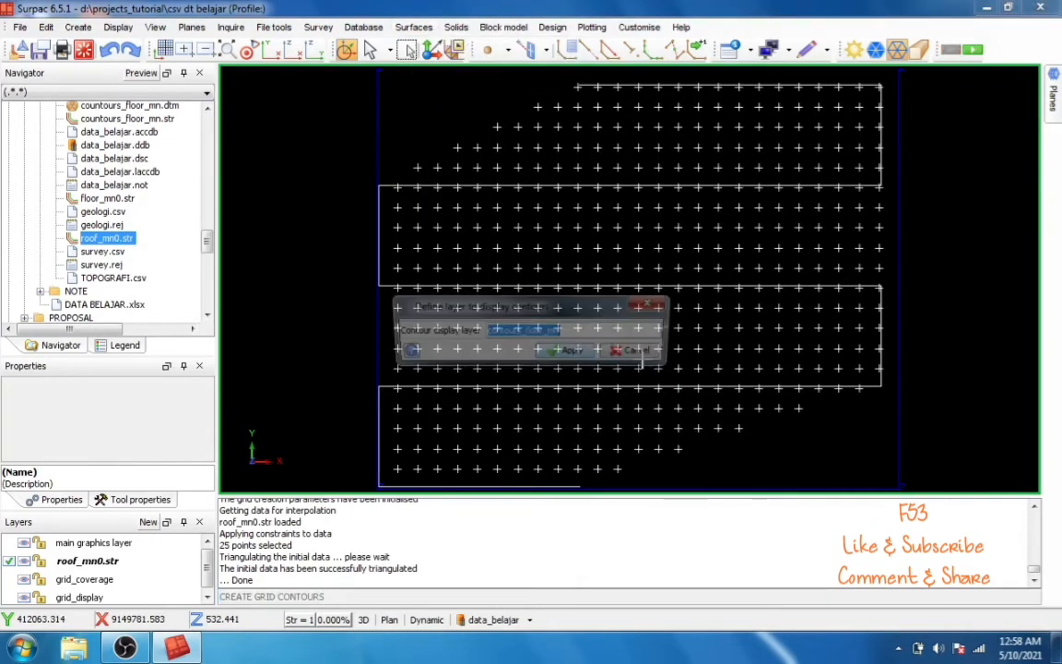
pyautogui.click(540, 330)
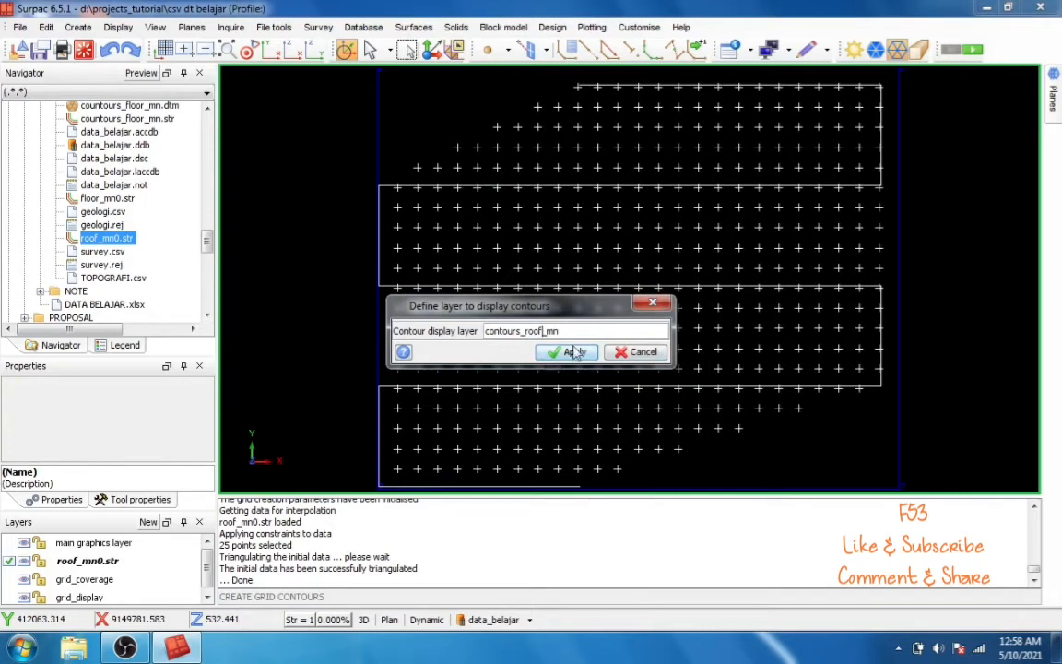
pyautogui.click(573, 352)
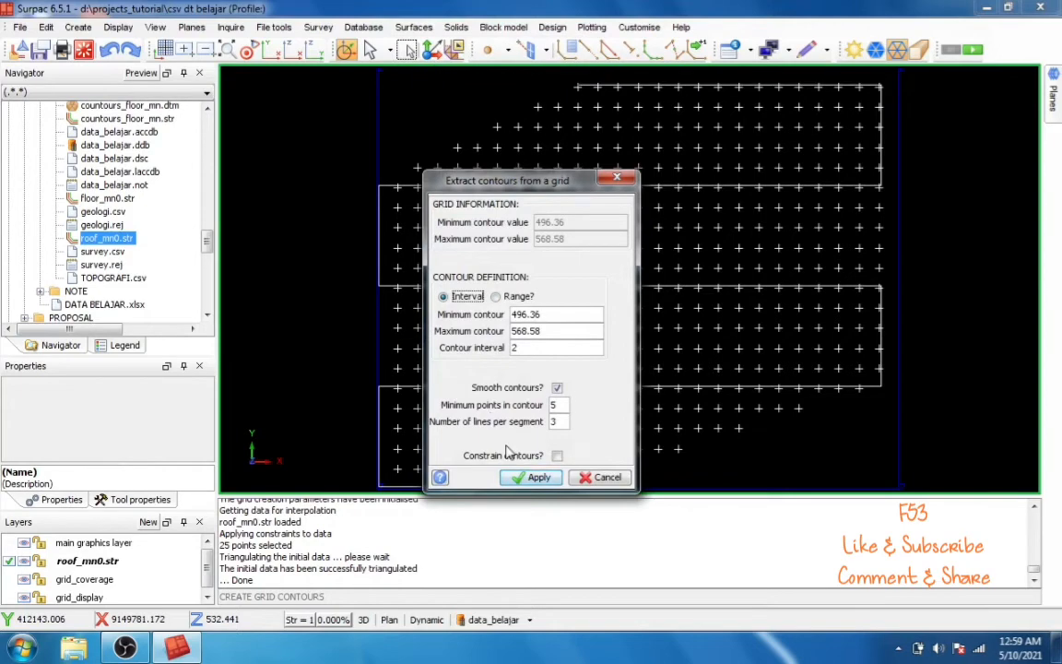
pyautogui.click(538, 478)
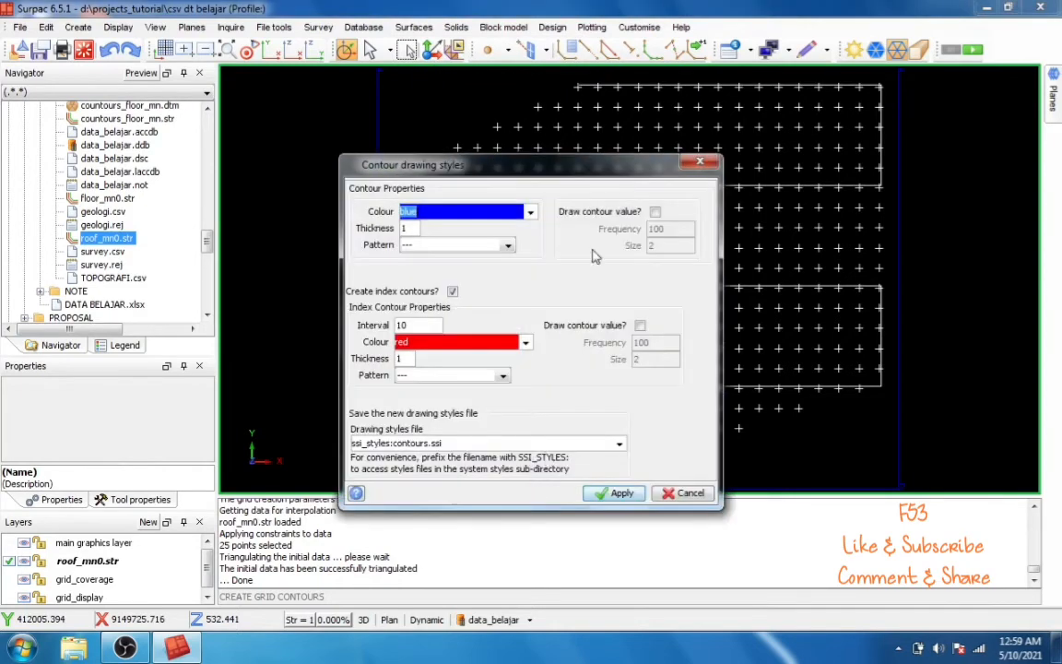
pyautogui.click(620, 494)
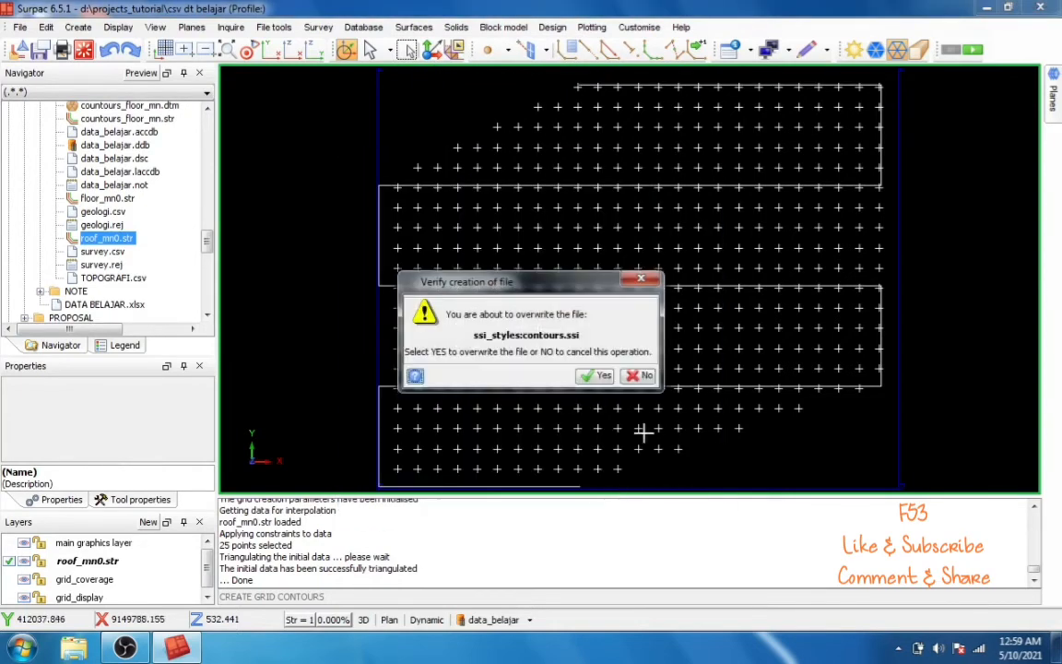
pyautogui.click(598, 373)
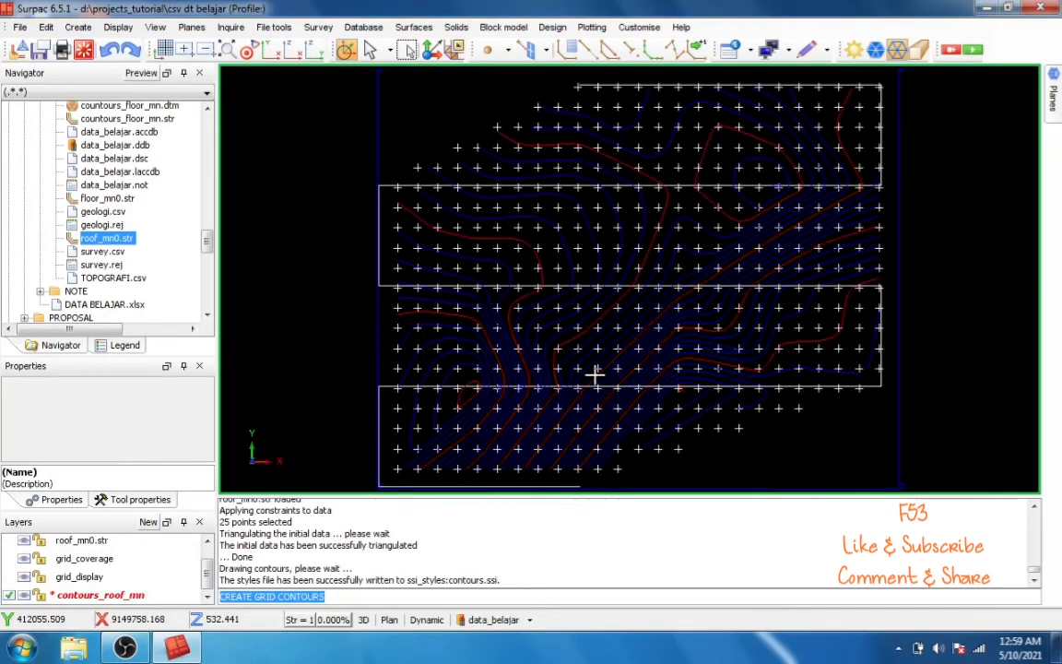
# Step: End the contouring session by exiting grid mode and save the contours_roof_mn layer
pyautogui.click(415, 29)
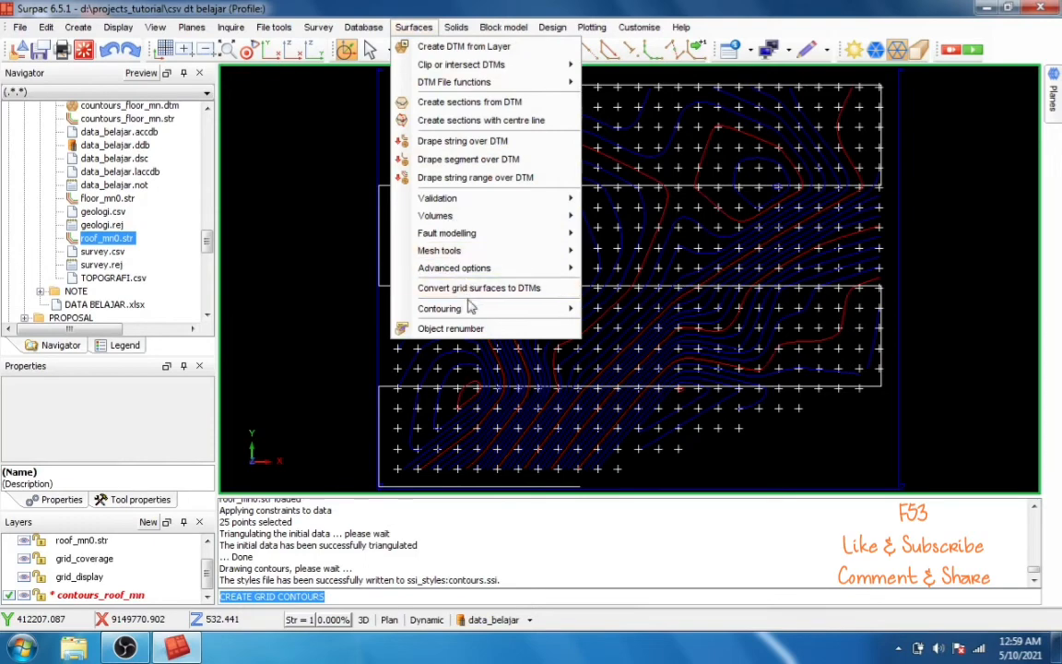
pyautogui.moveTo(470, 309)
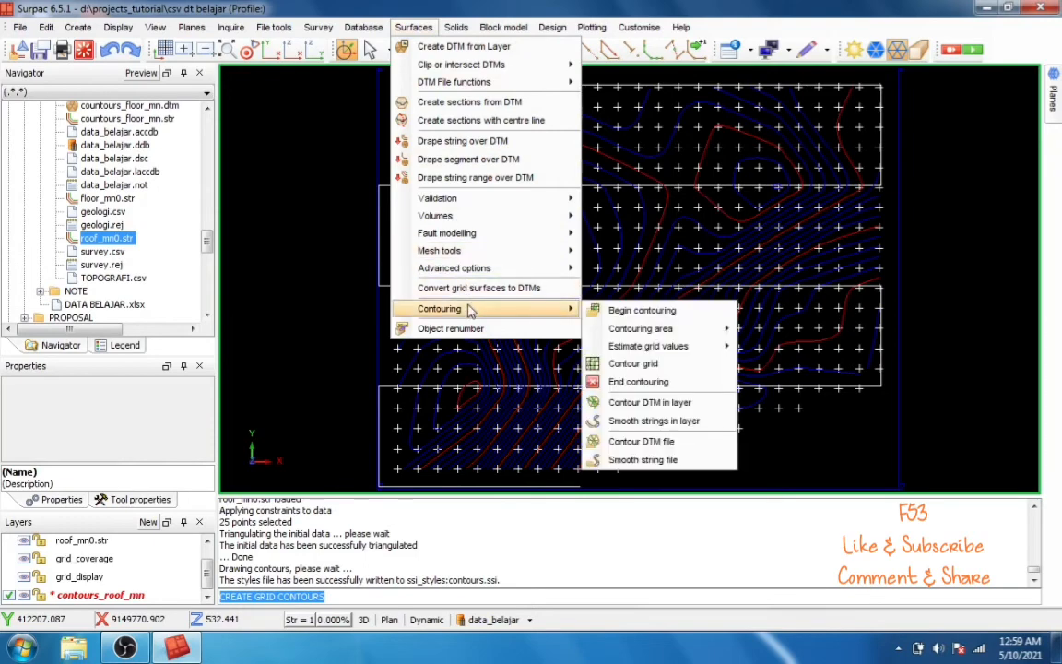
pyautogui.click(644, 389)
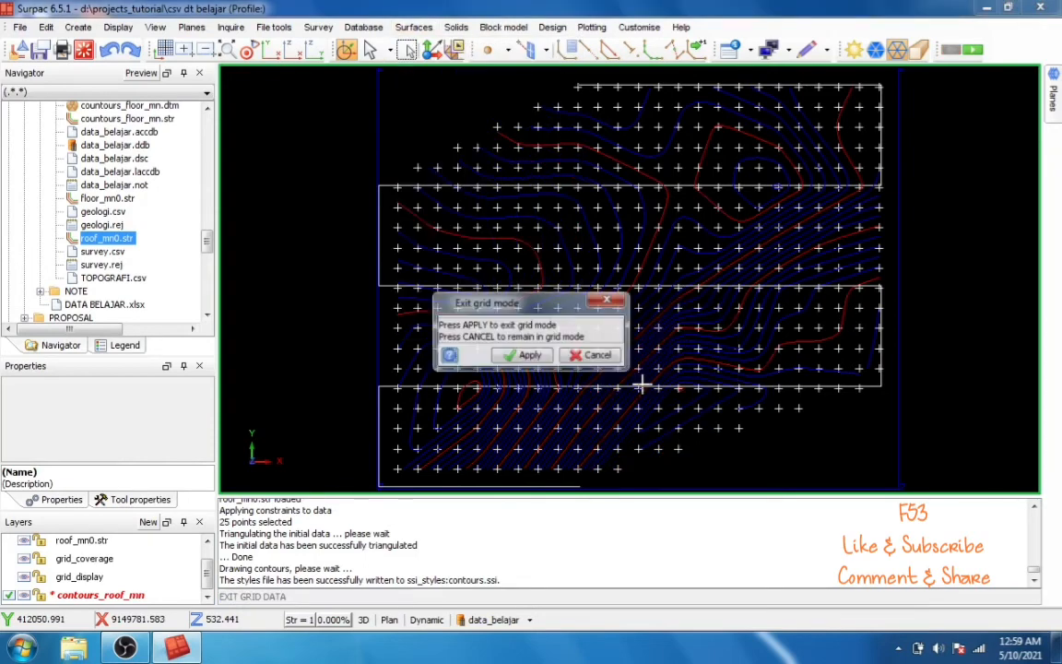
pyautogui.click(527, 356)
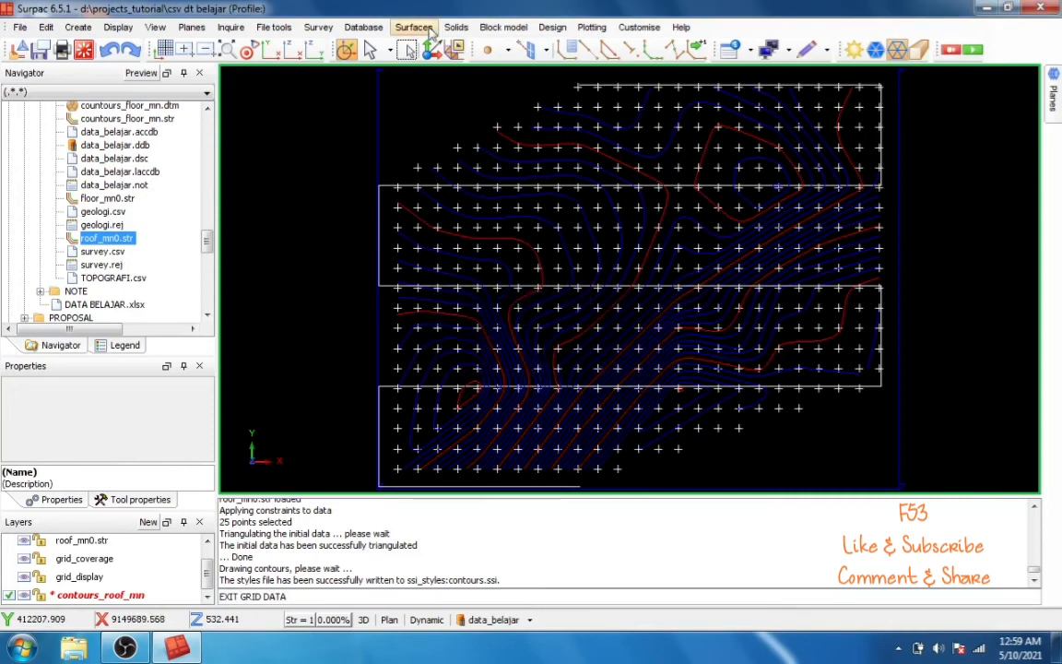
pyautogui.click(40, 51)
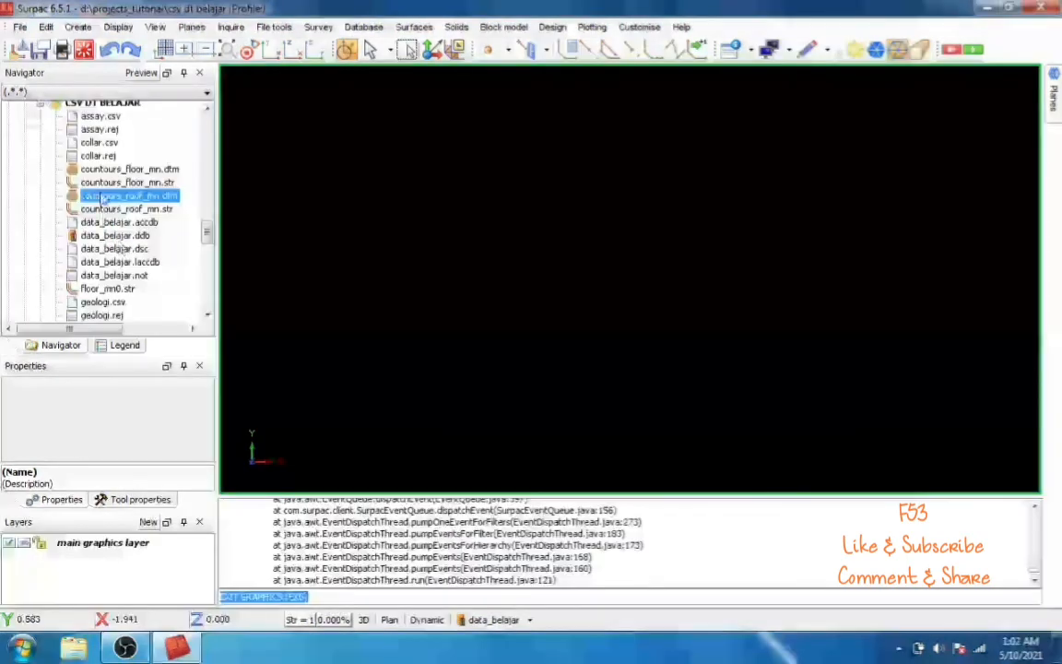
# Step: Open countours_floor_mn.dtm and countours_roof_mn.dtm together and display the roof surface by Z with colour banding in blue
pyautogui.moveTo(129, 169); pyautogui.dragTo(474, 194)
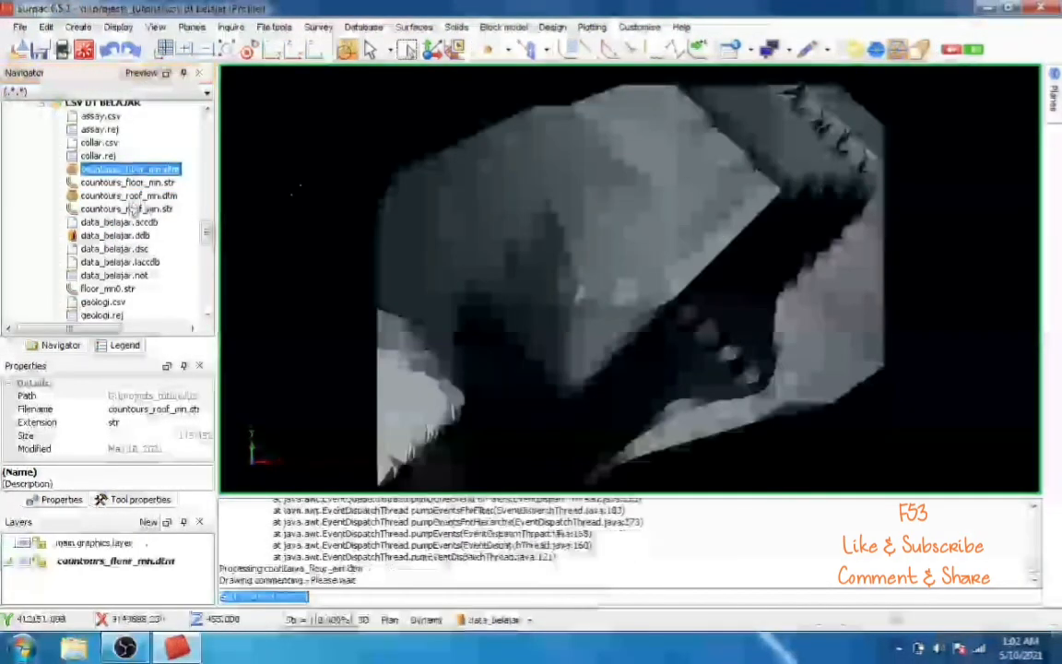
pyautogui.moveTo(118, 195)
pyautogui.mouseDown()
pyautogui.moveTo(426, 230)
pyautogui.moveTo(417, 220)
pyautogui.mouseUp()
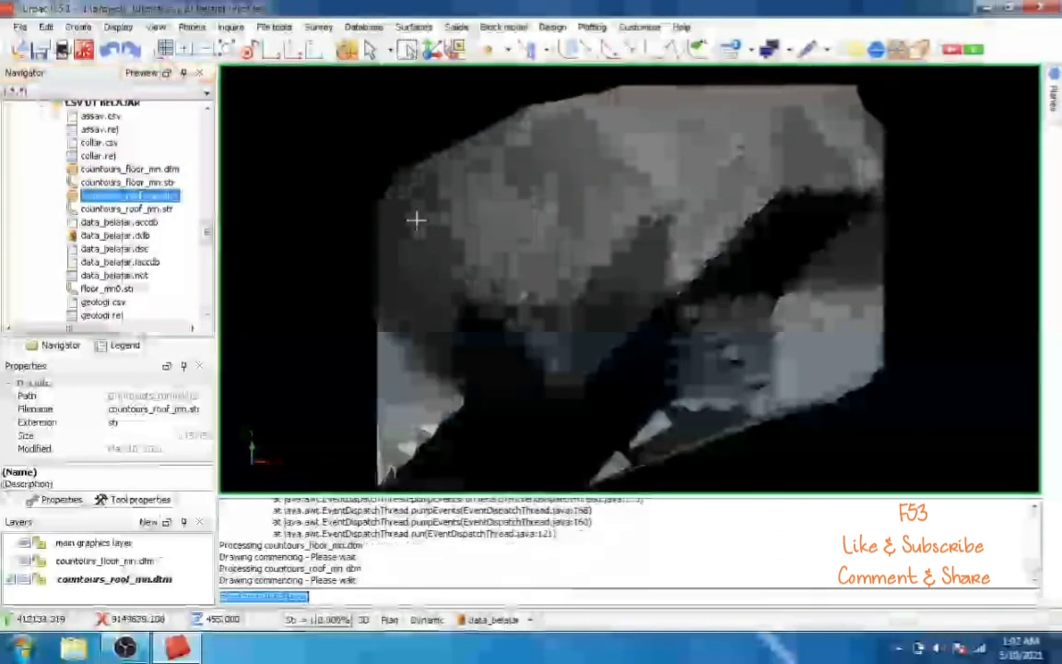
pyautogui.click(113, 30)
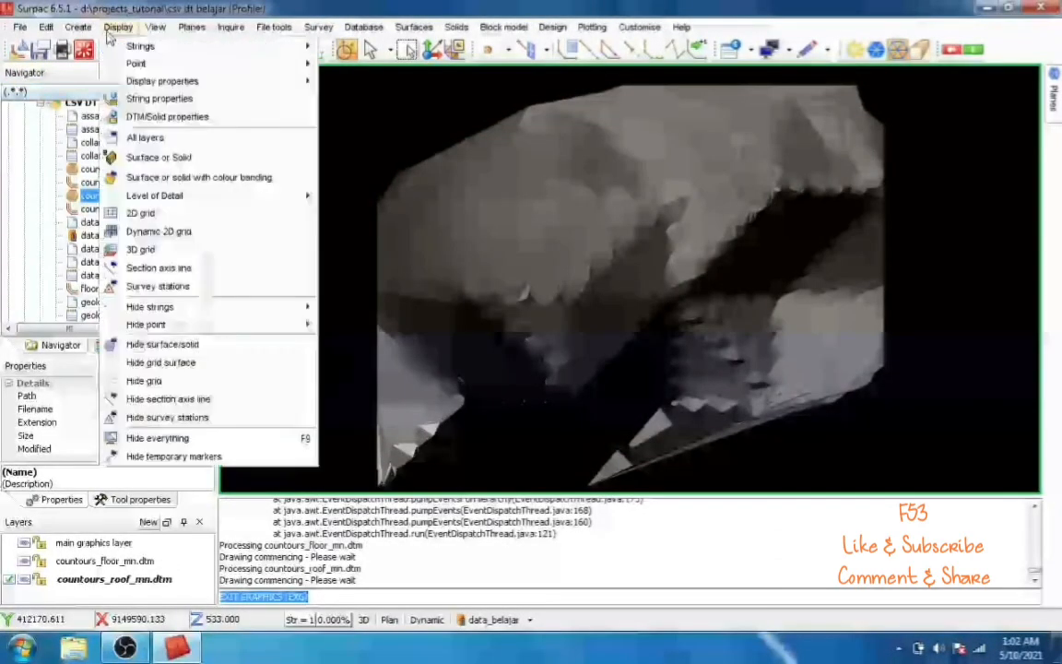
pyautogui.click(164, 180)
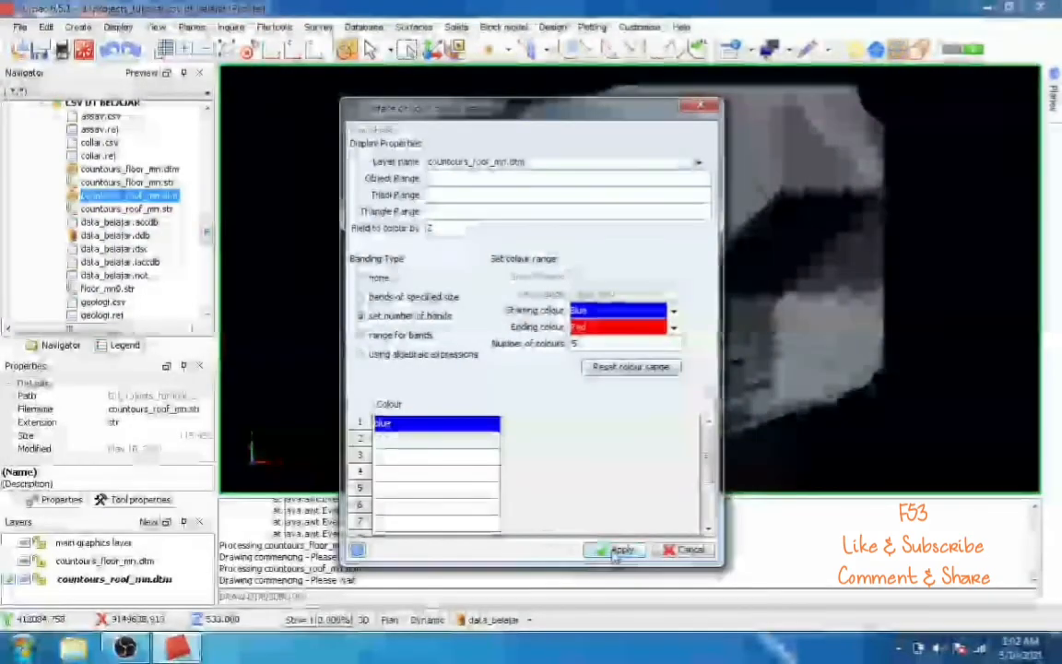
pyautogui.click(618, 550)
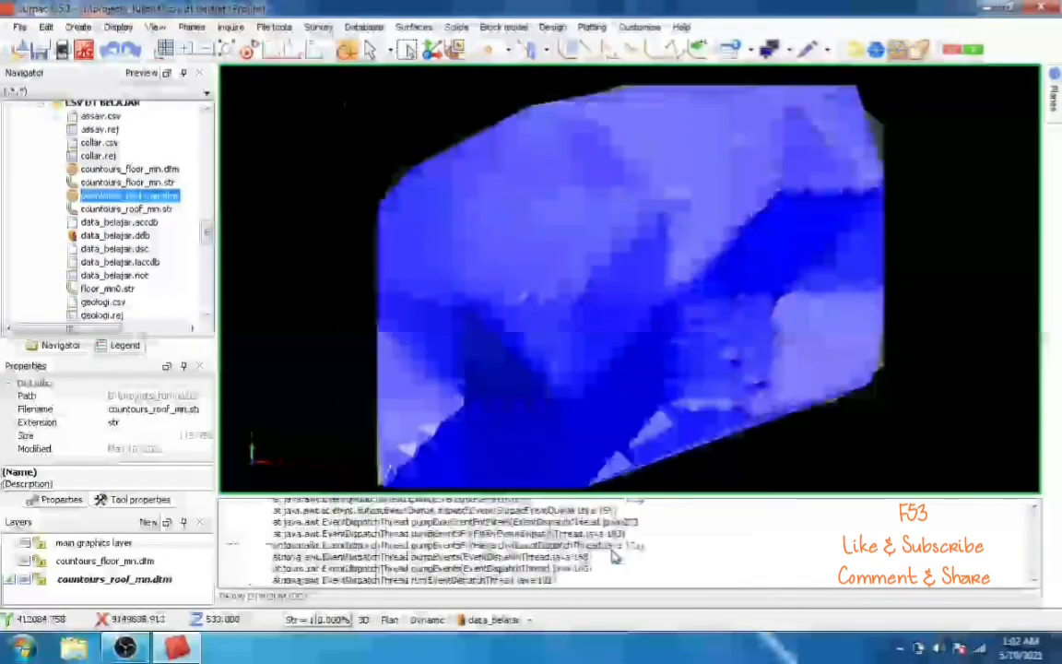
# Step: Display the countours_floor_mn.dtm layer with colour banding in red, using the set number of bands option
pyautogui.click(118, 28)
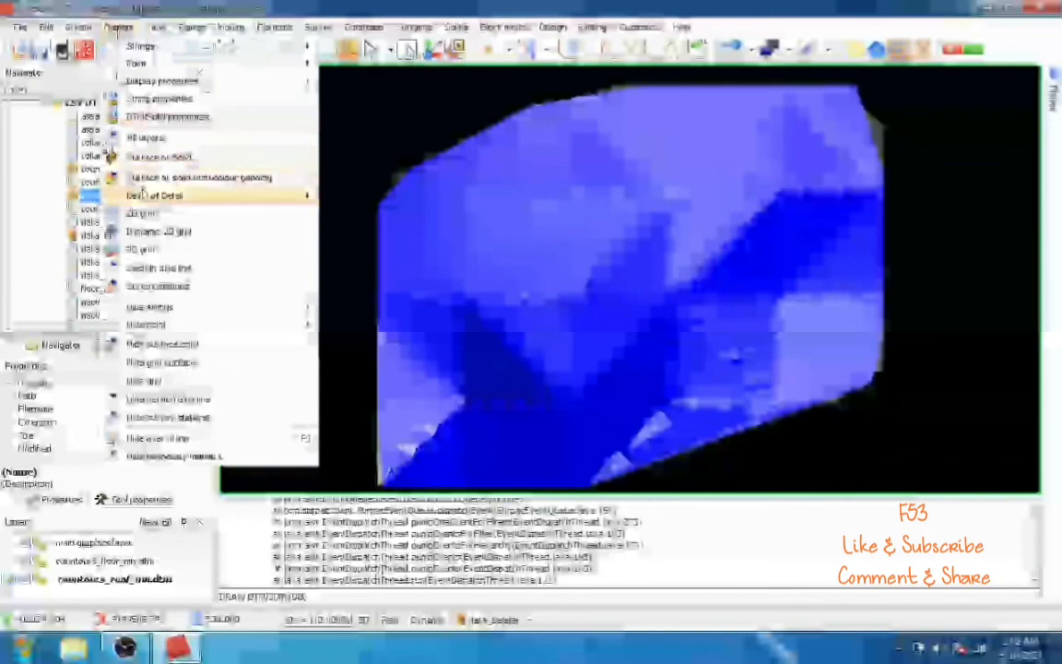
pyautogui.click(147, 180)
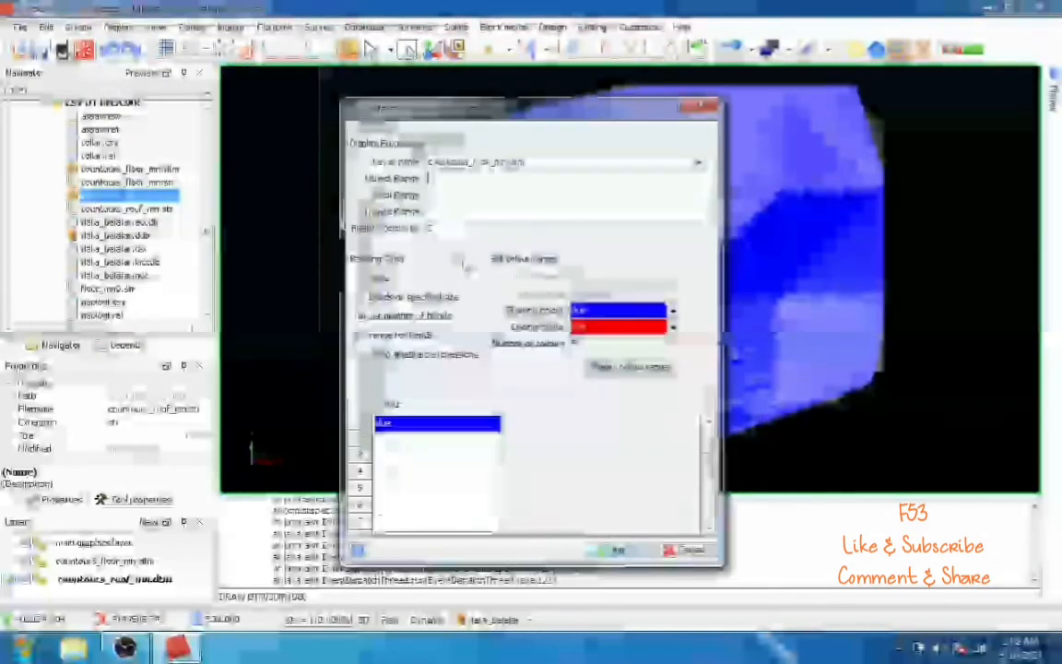
pyautogui.click(629, 166)
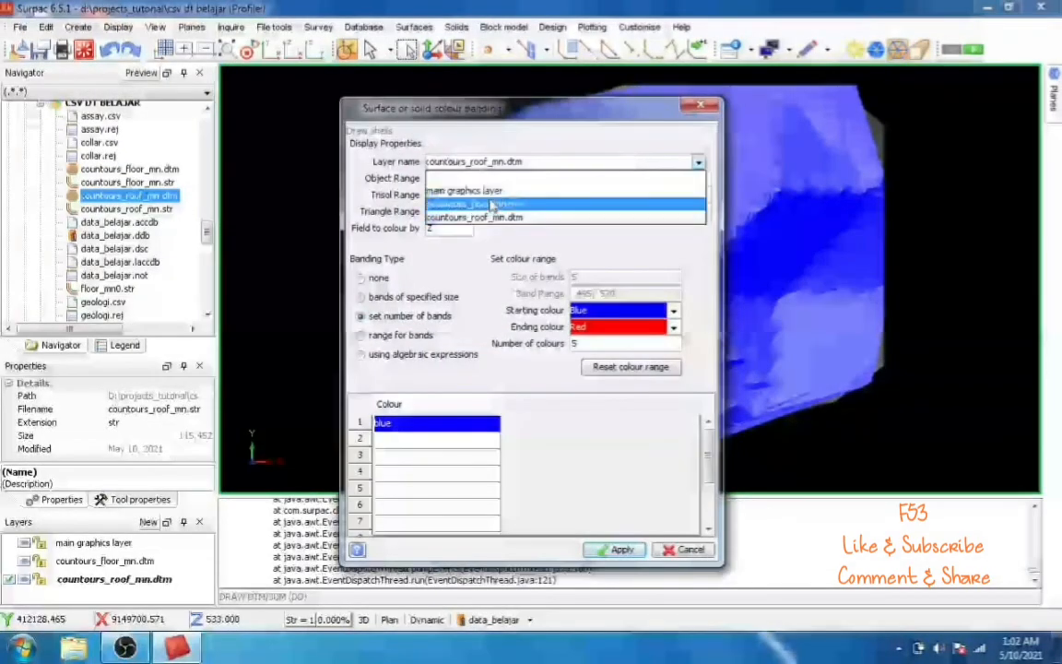
pyautogui.click(489, 200)
pyautogui.click(410, 425)
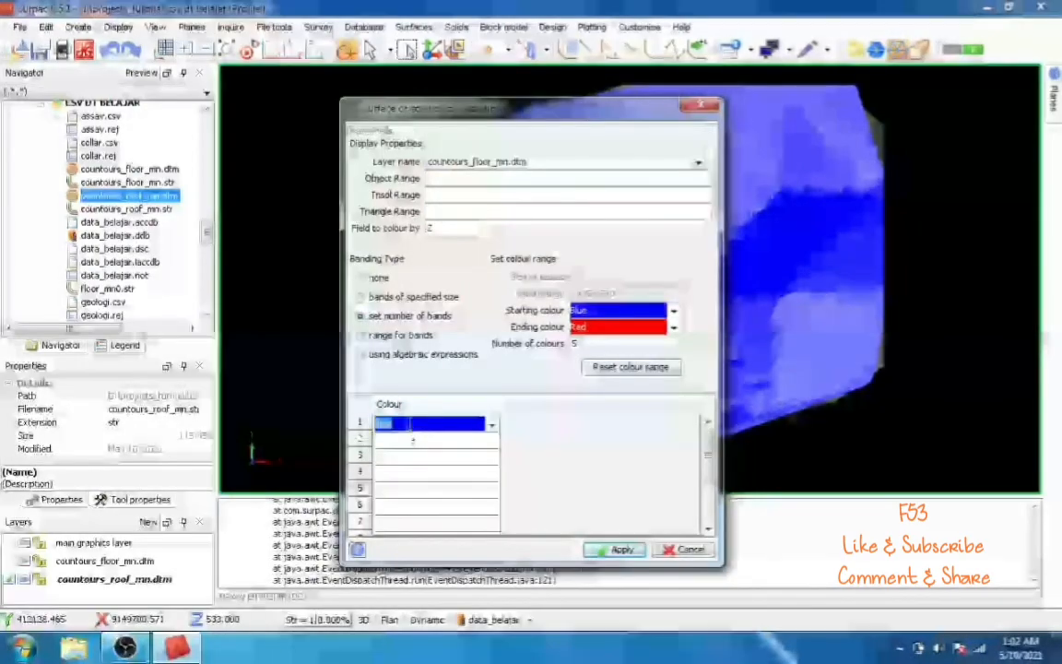
pyautogui.write('red')
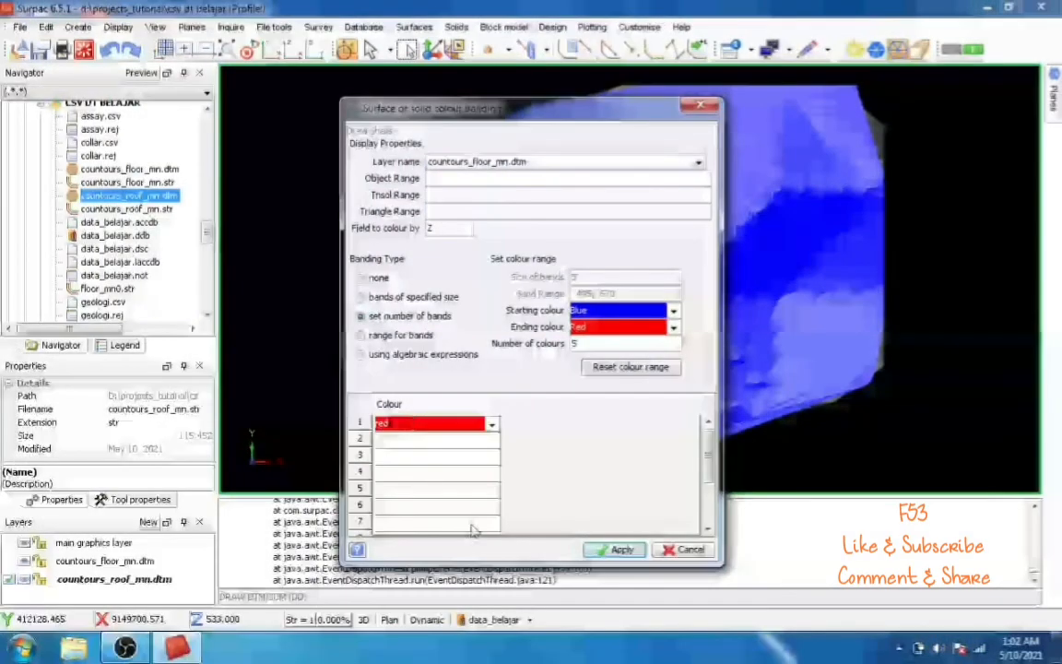
pyautogui.click(615, 549)
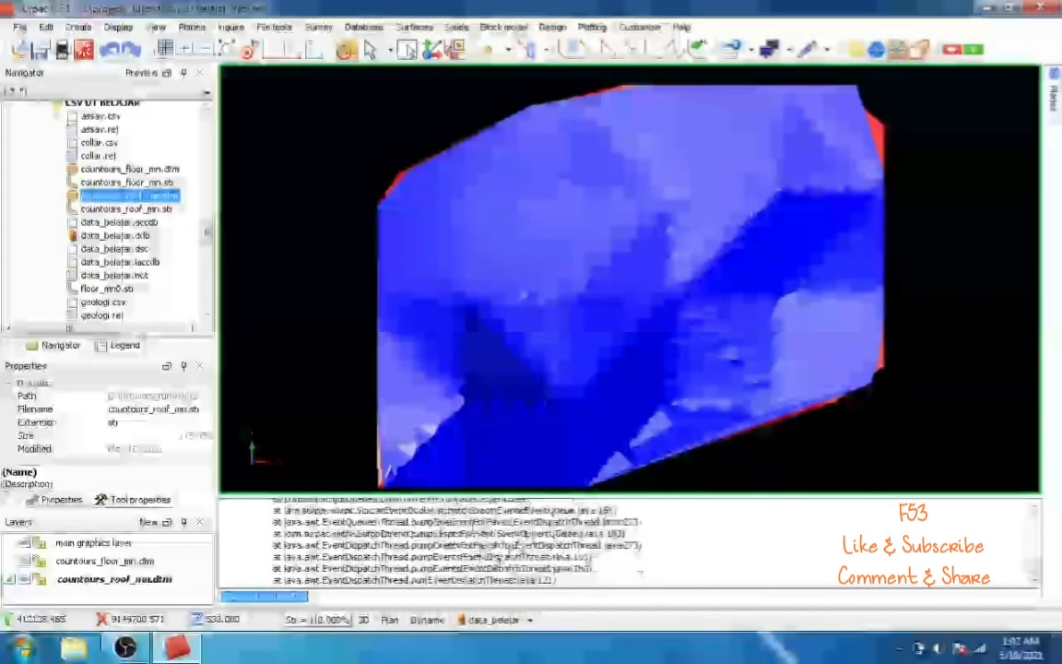
# Step: Create a solid by intersecting the two DTMs into layer mn_solid, object 1, with the blue roof as upper and red floor as lower surface
pyautogui.moveTo(571, 380); pyautogui.dragTo(599, 303)
pyautogui.scroll(-3, 613, 336)
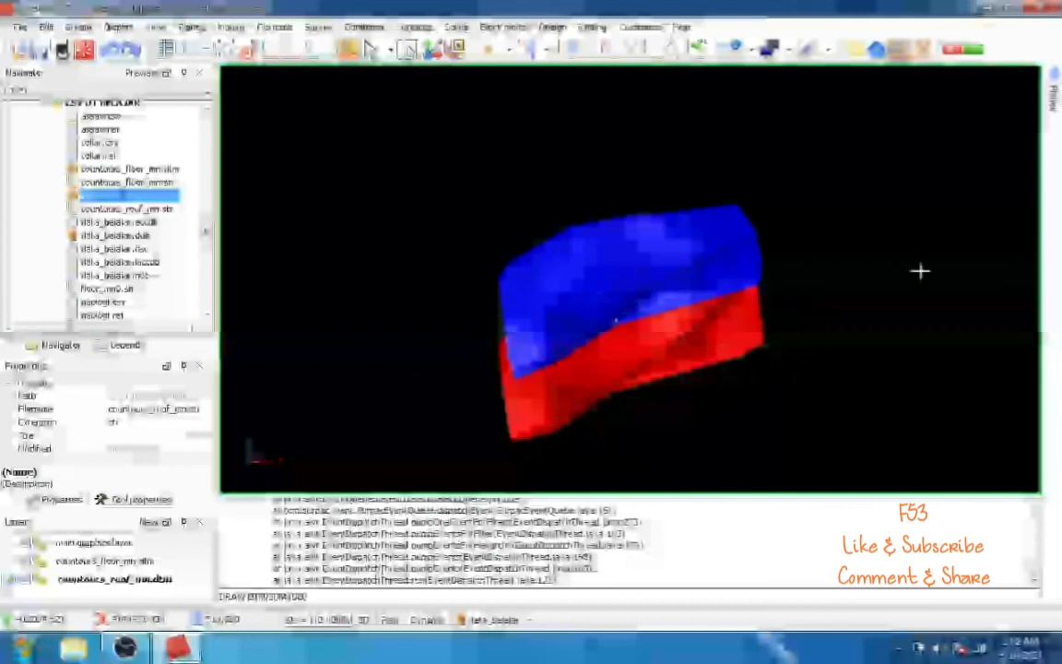
pyautogui.click(422, 27)
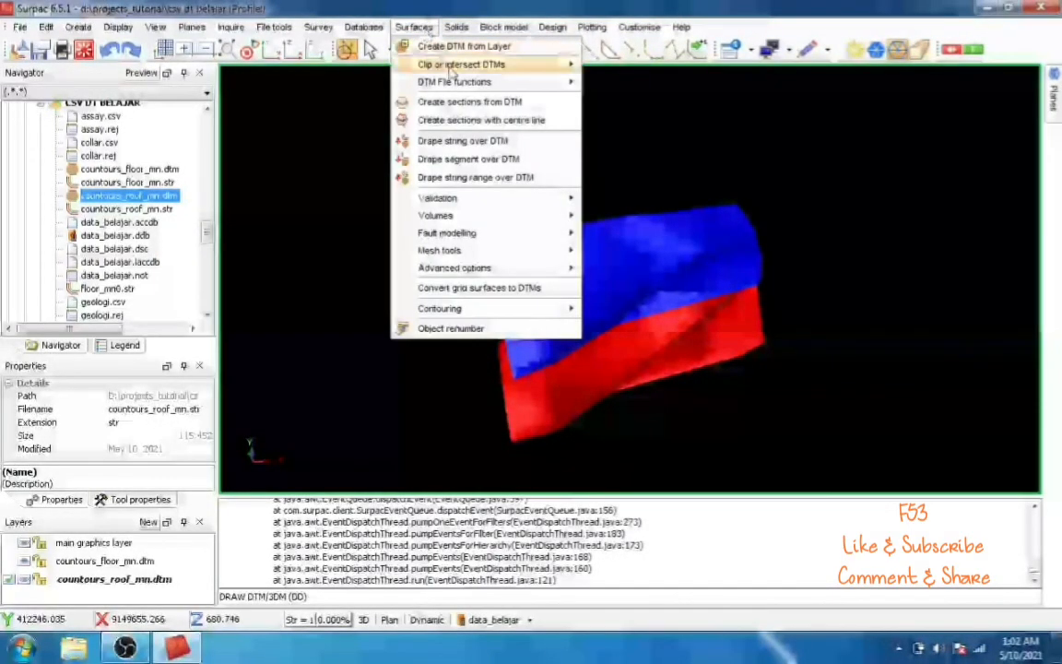
pyautogui.moveTo(450, 68)
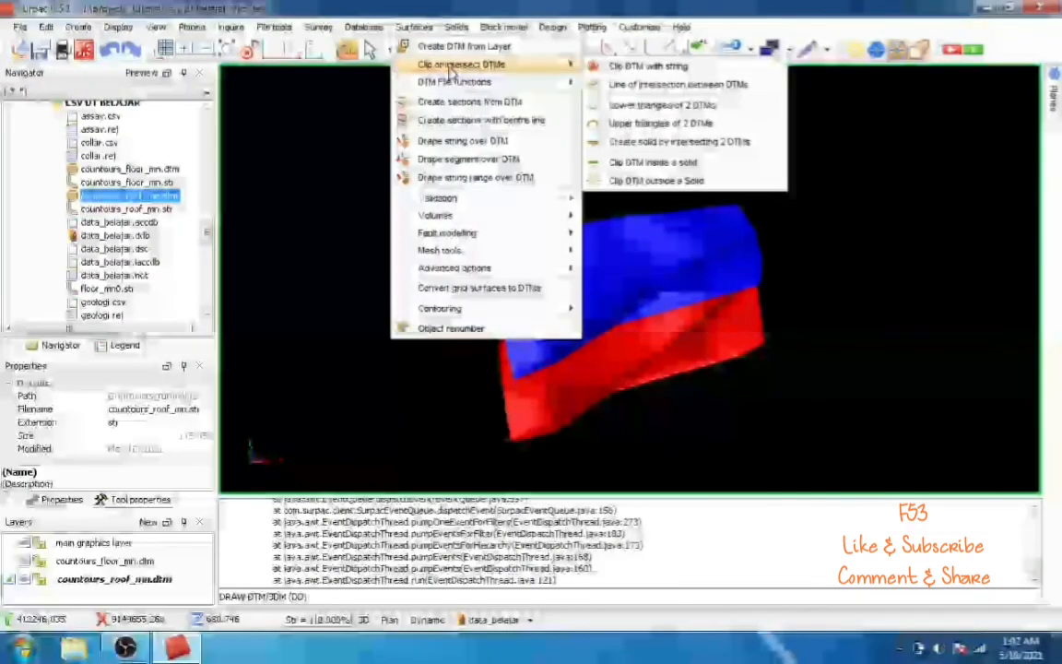
pyautogui.click(654, 143)
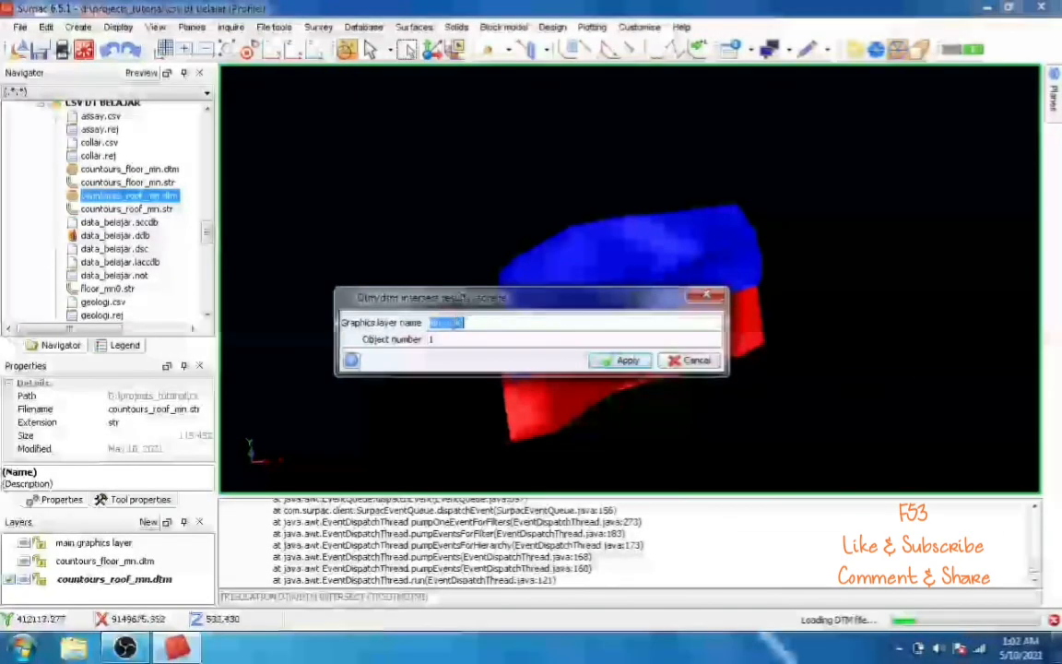
pyautogui.click(458, 322)
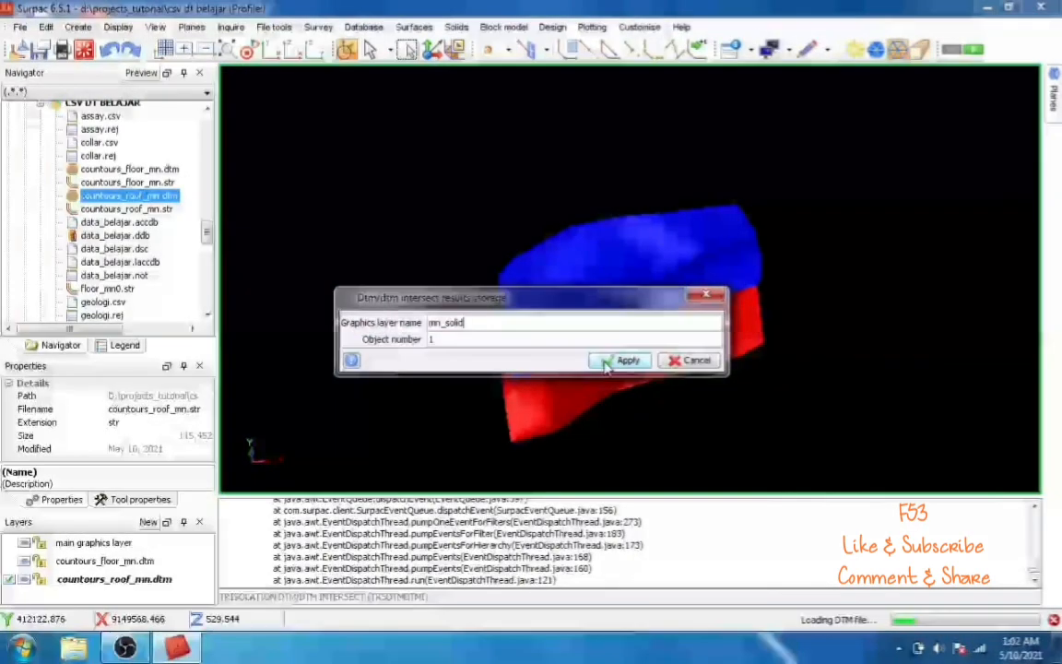
pyautogui.click(623, 361)
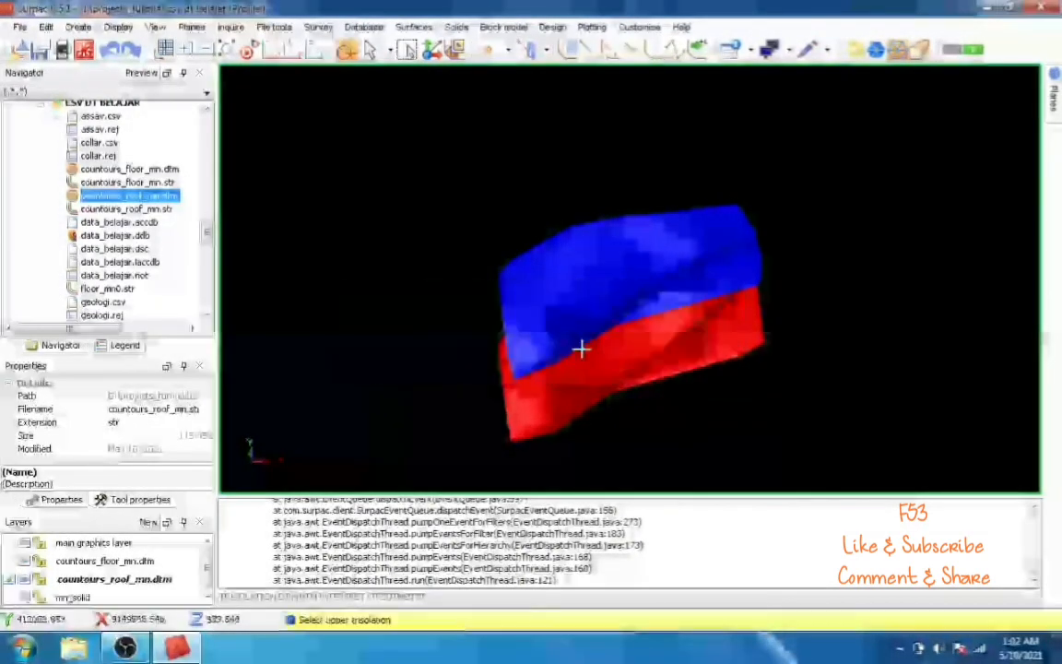
pyautogui.click(520, 286)
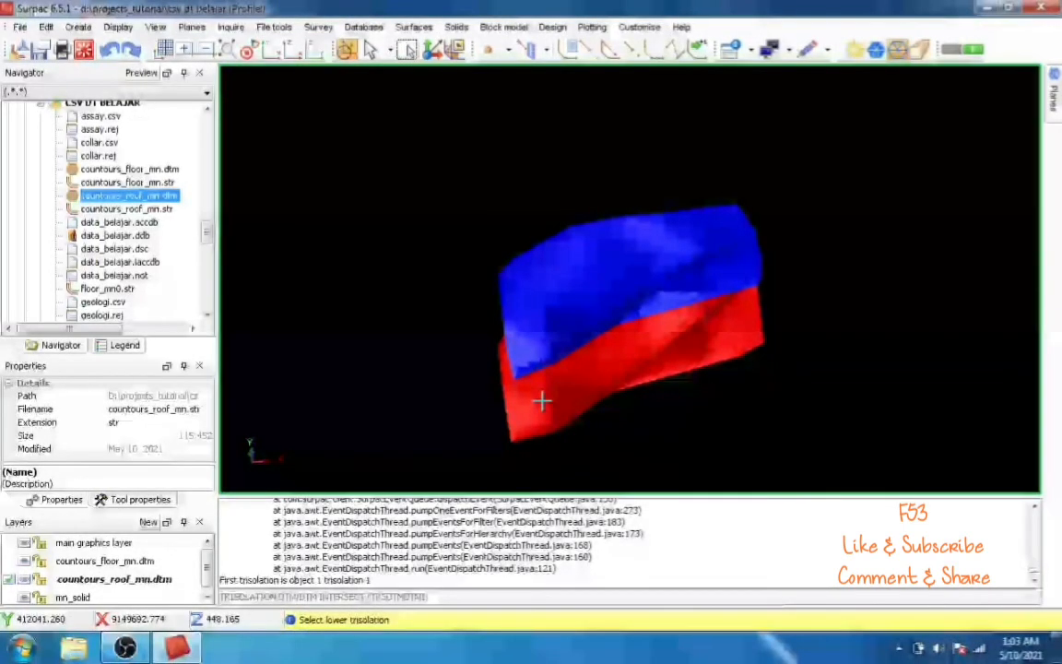
pyautogui.click(542, 399)
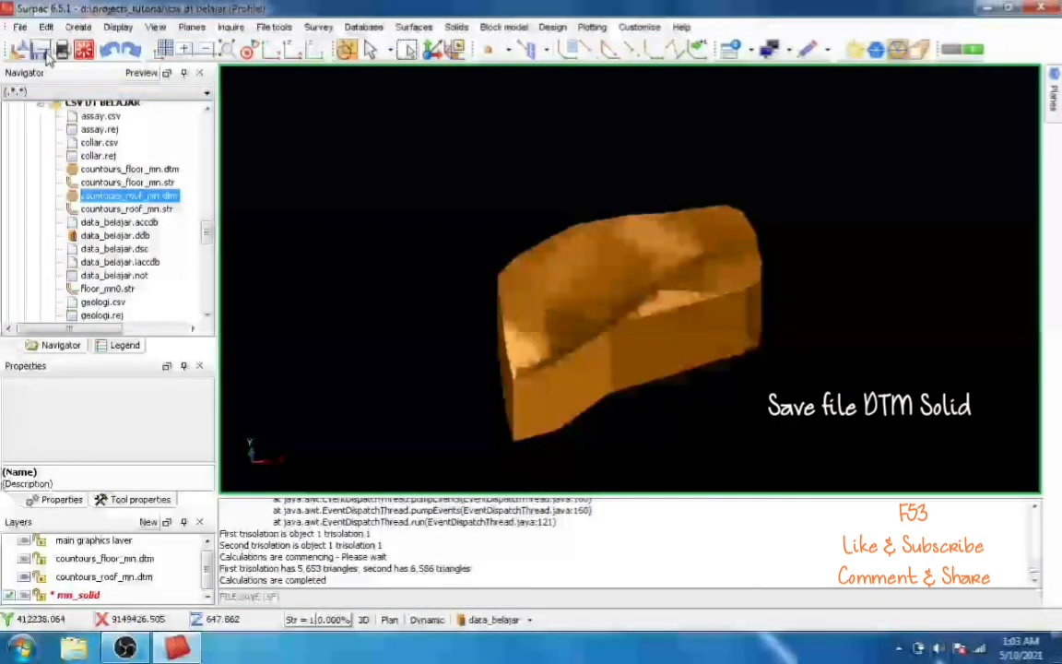
# Step: Save the mn_solid layer as a binary Surpac DTM file named mn_solid
pyautogui.click(42, 50)
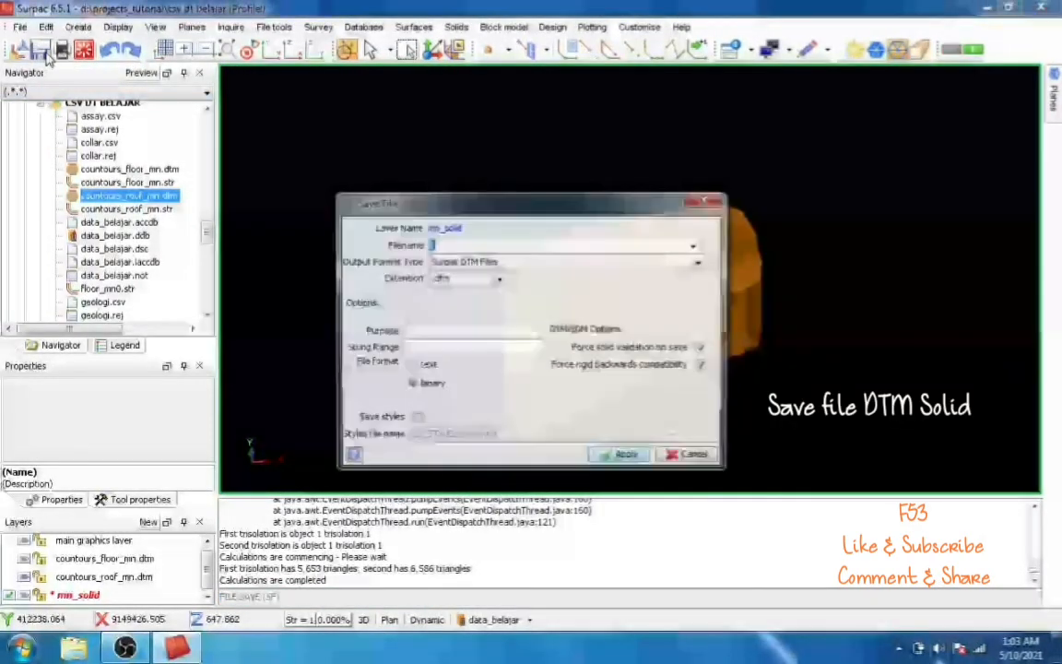
pyautogui.write('mn')
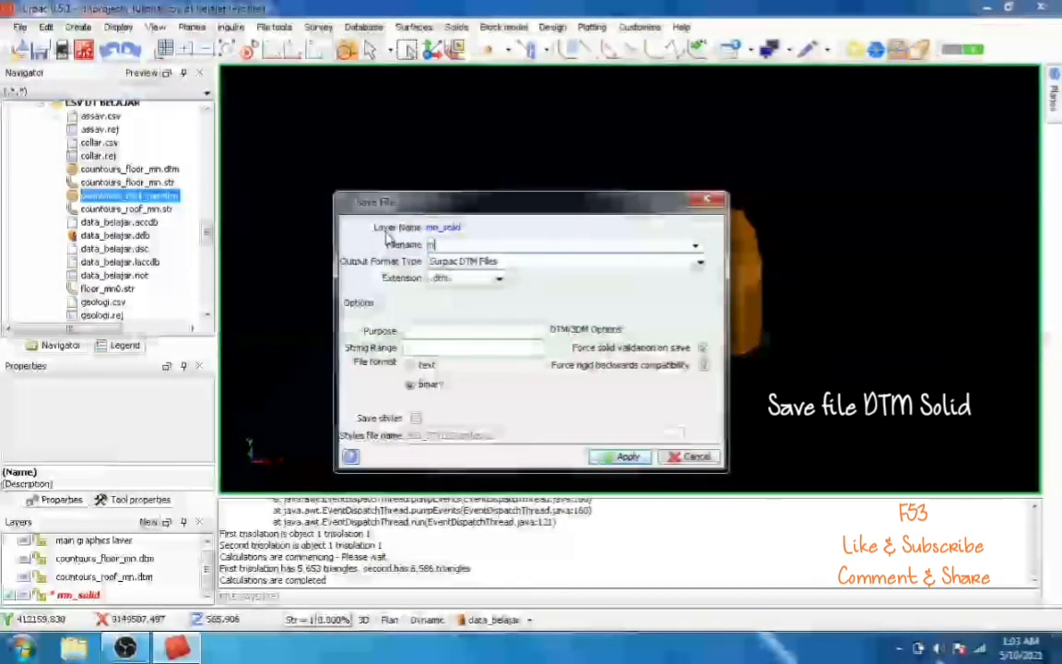
pyautogui.write('_solid')
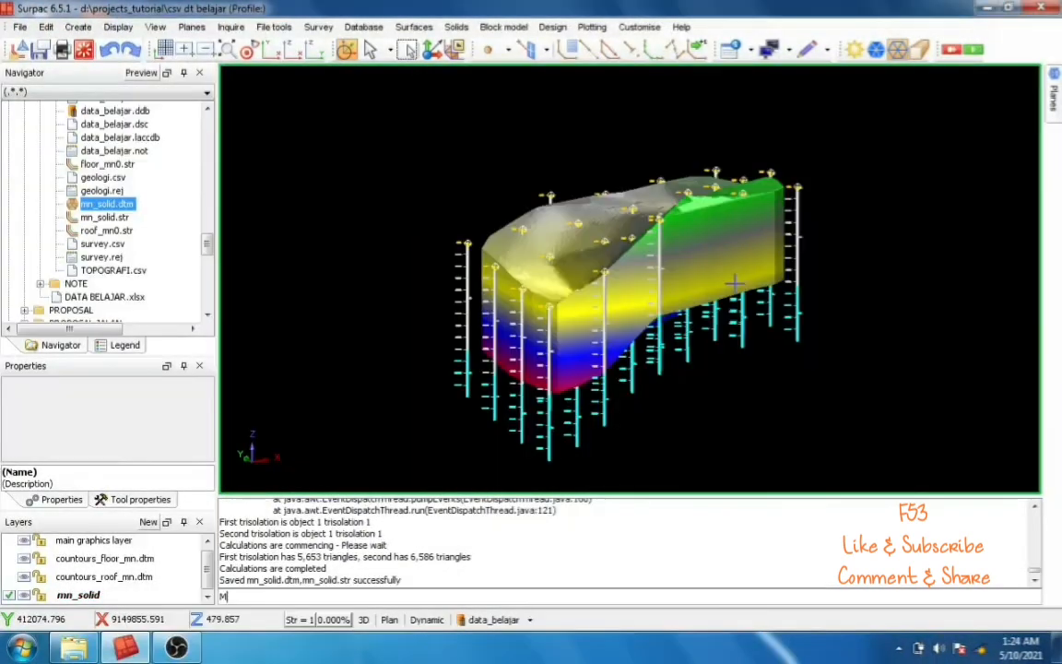
# Step: Examine the colour-banded Mn solid against the drillholes from several angles and distances
pyautogui.scroll(3, 735, 283)
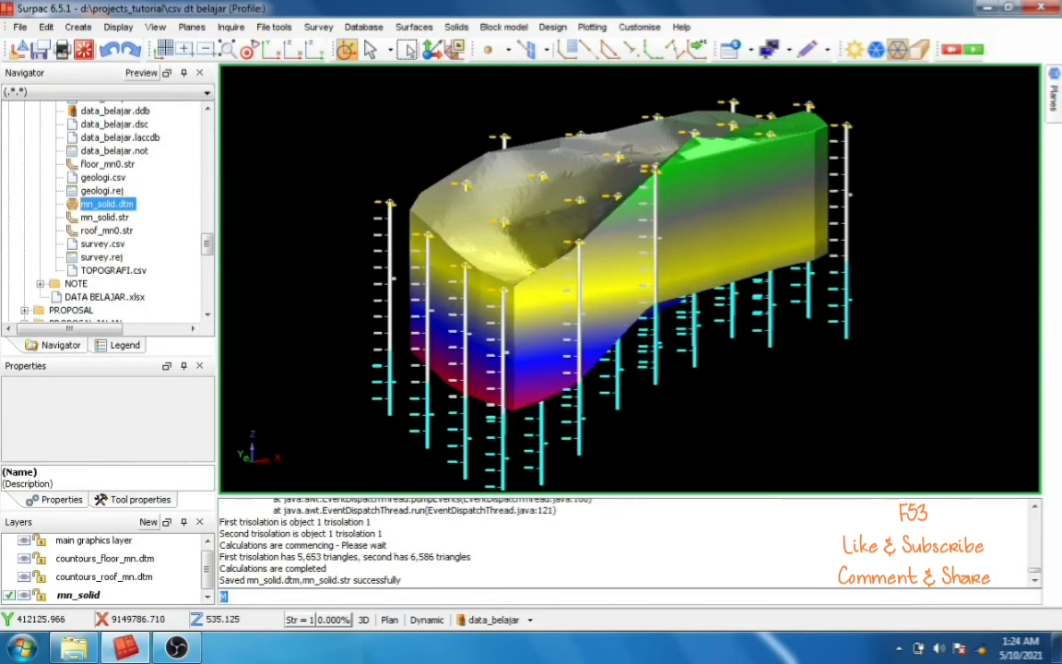
pyautogui.moveTo(536, 245); pyautogui.dragTo(555, 280)
pyautogui.scroll(2, 650, 241)
pyautogui.moveTo(651, 243); pyautogui.dragTo(611, 303)
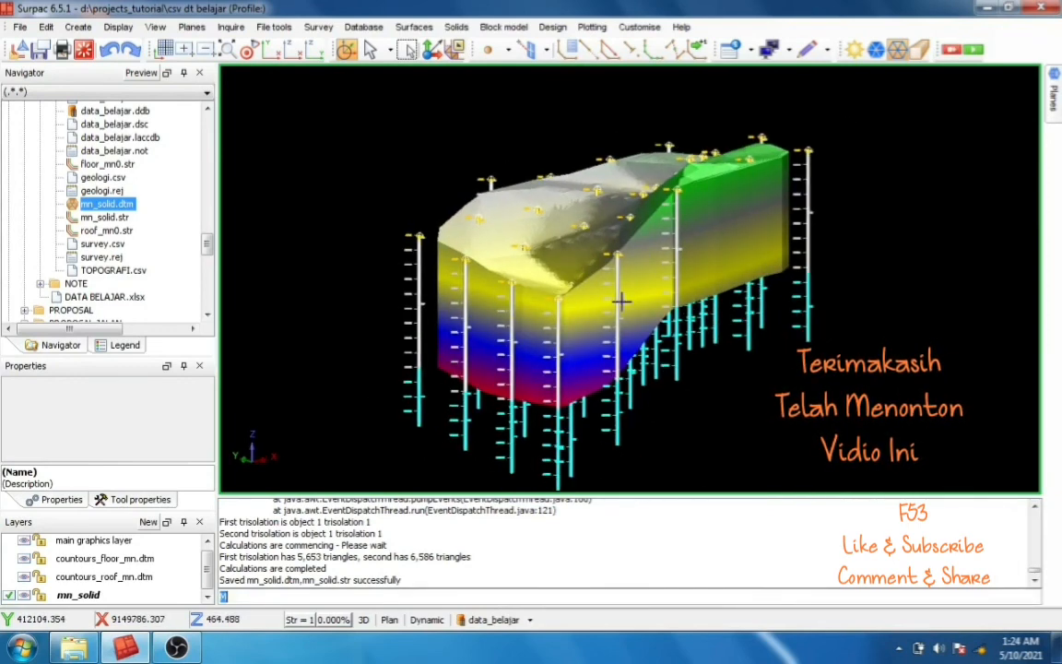